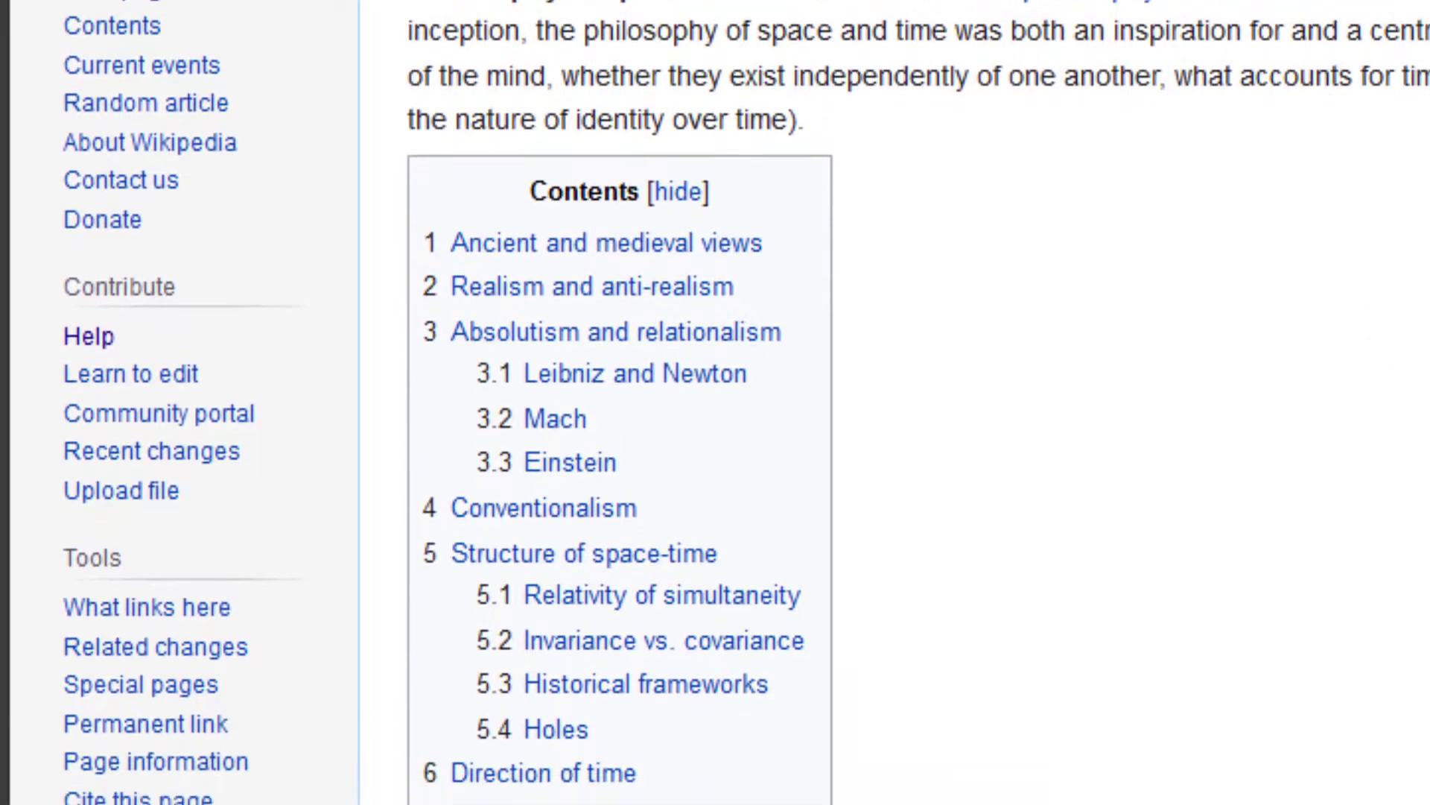
Scroll to the sidebar Languages list and switch the article to its Azerbaijani edition
scroll(1345, 90, "down", 5)
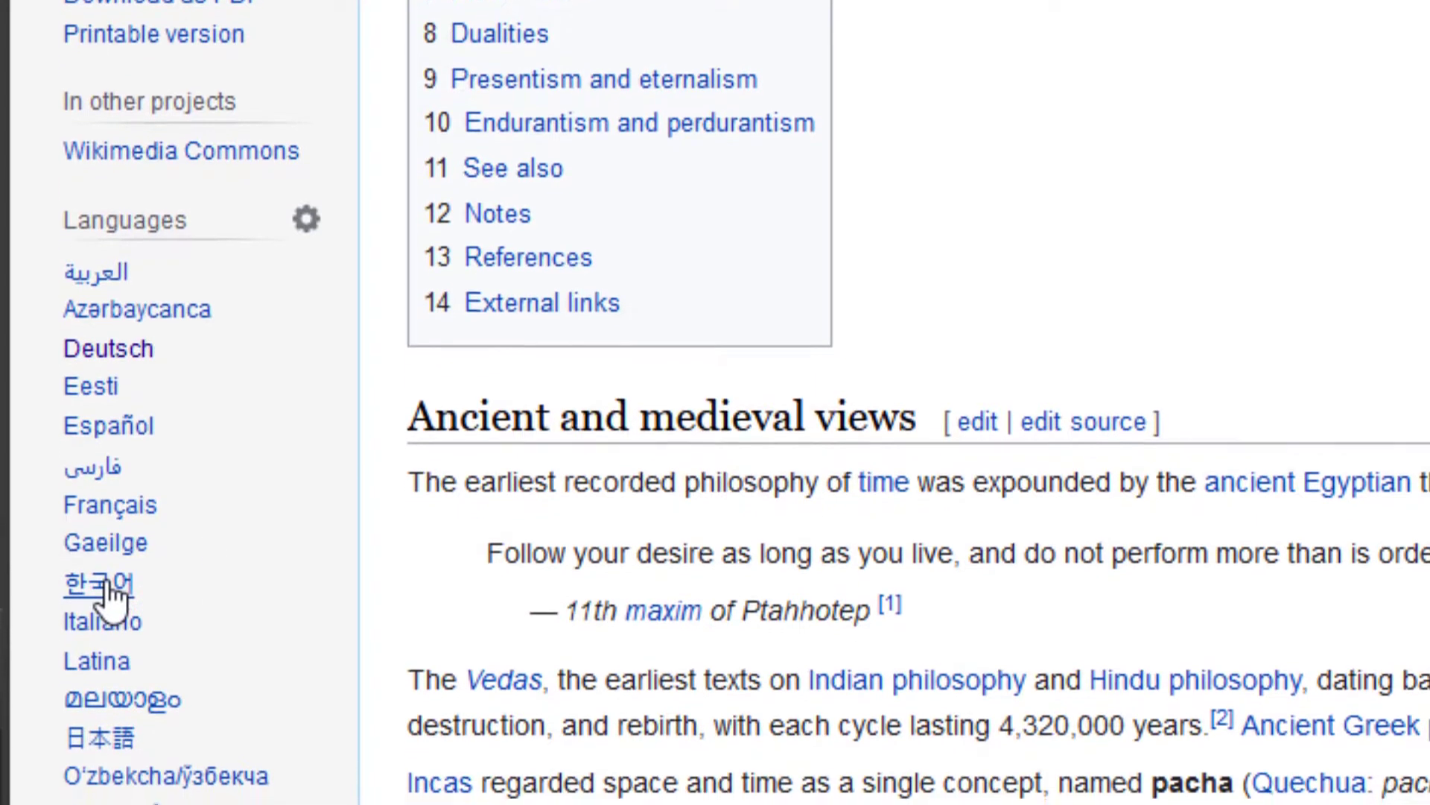
left_click(99, 570)
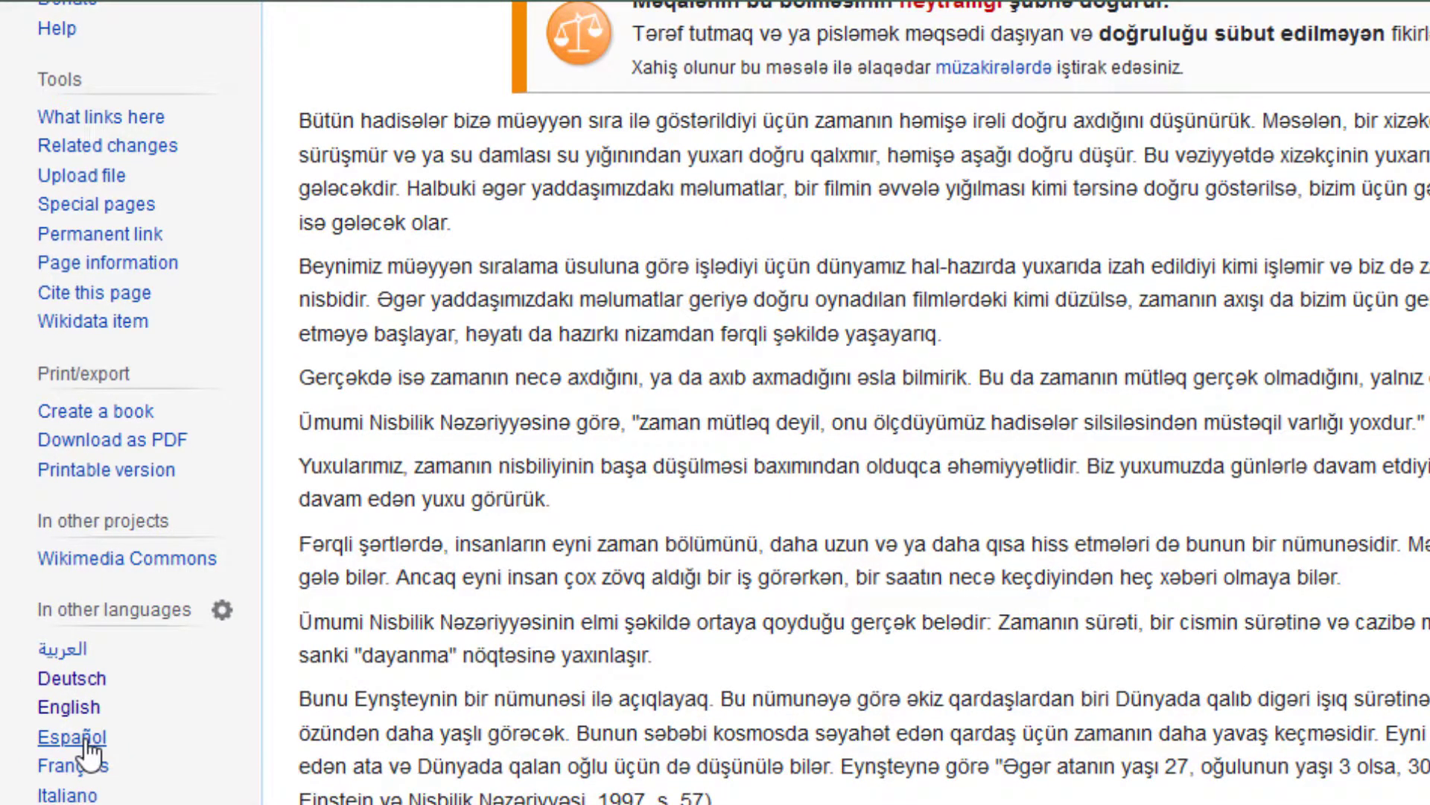
Choose Español from the sidebar language list to load the Spanish article
left_click(87, 739)
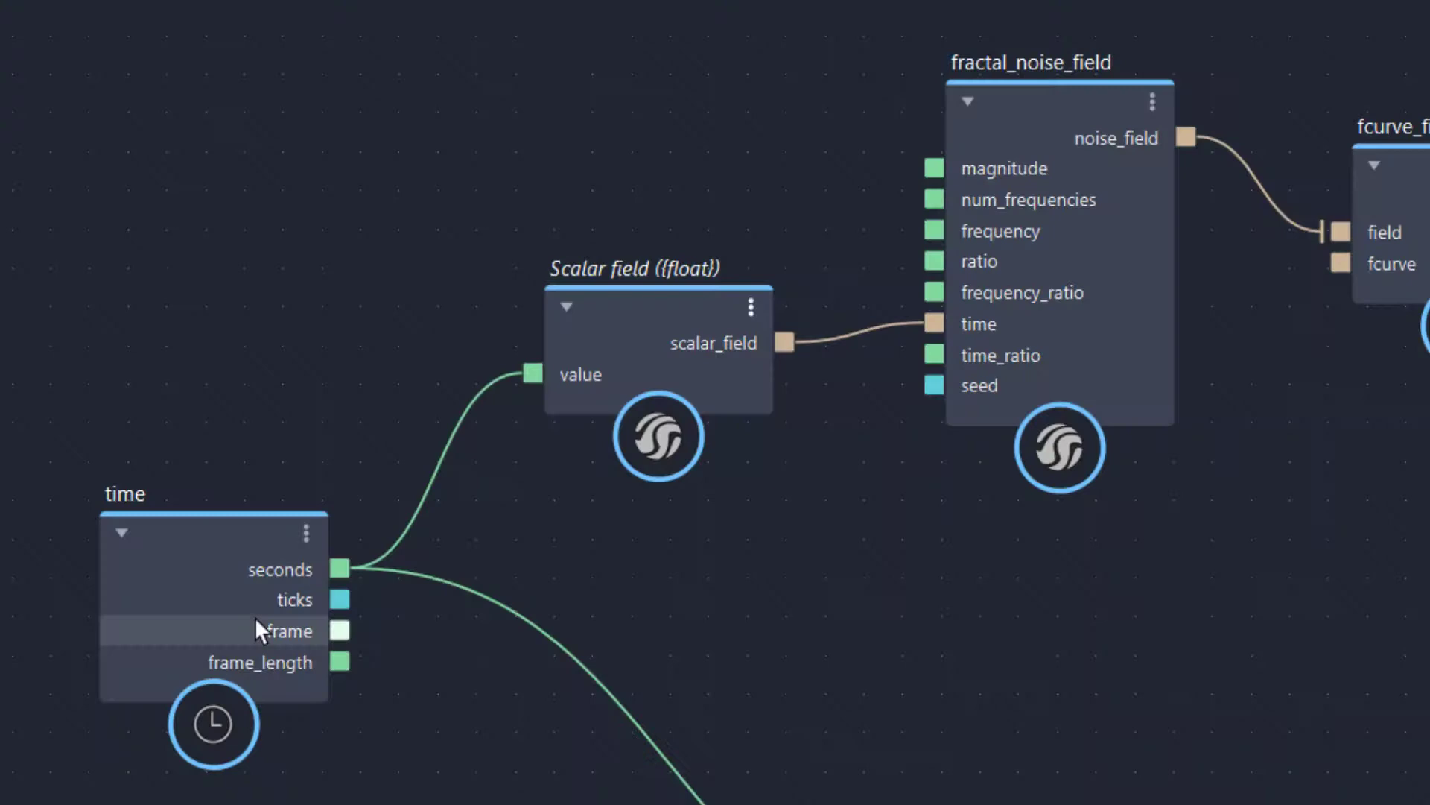
left_click_drag(340, 570, 453, 384)
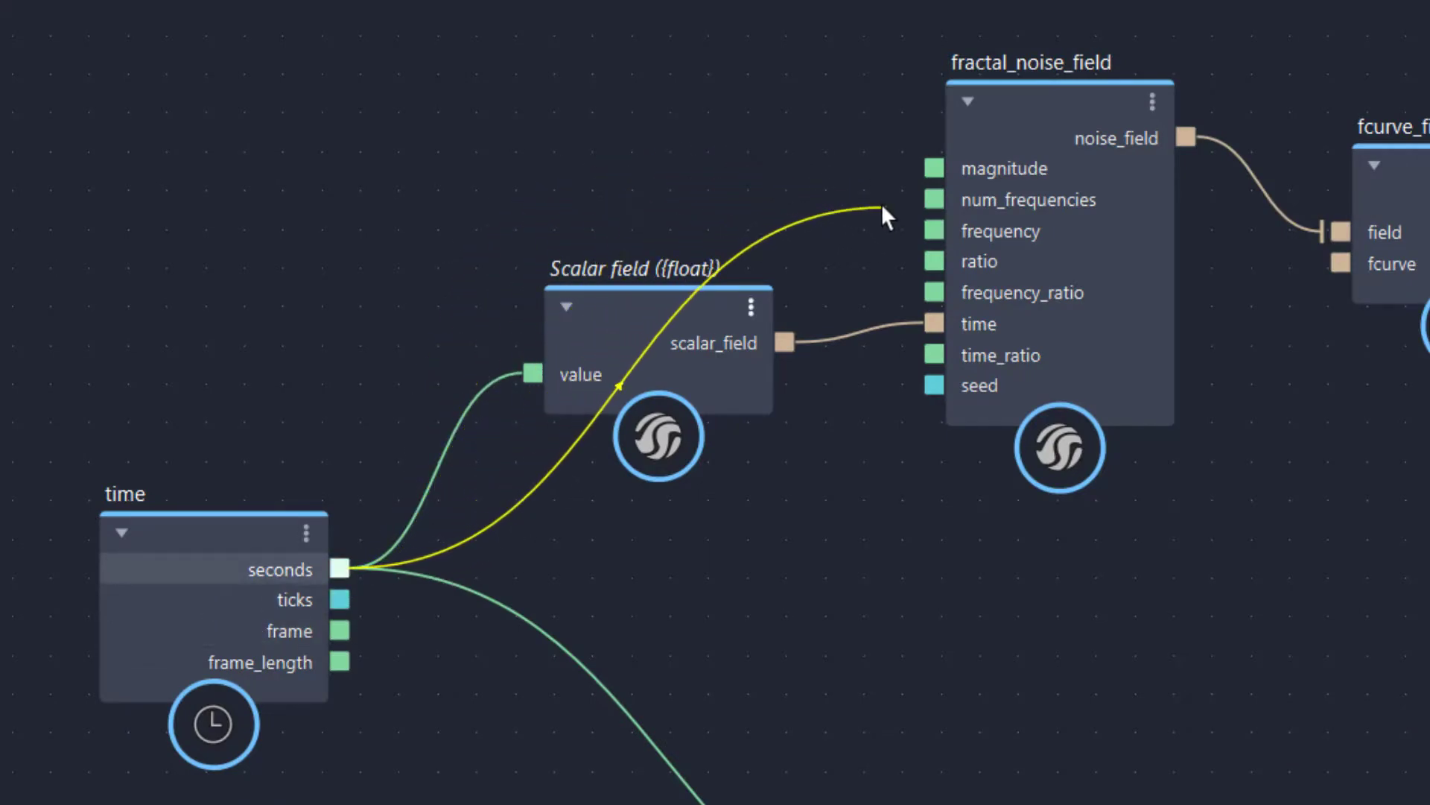
left_click_drag(928, 231, 932, 231)
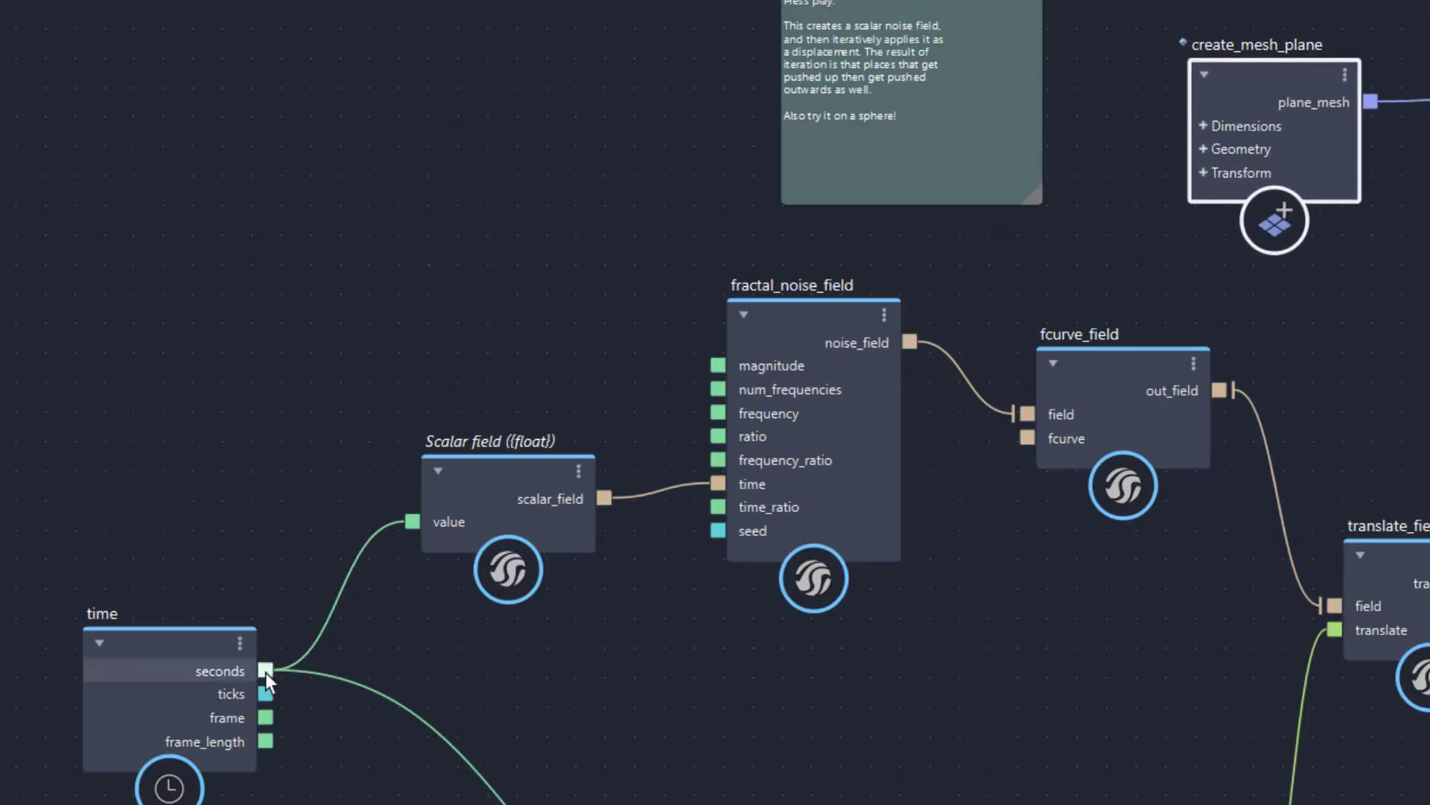
Expand create_mesh_plane's Dimensions and wire time's seconds into its length input
left_click(1204, 125)
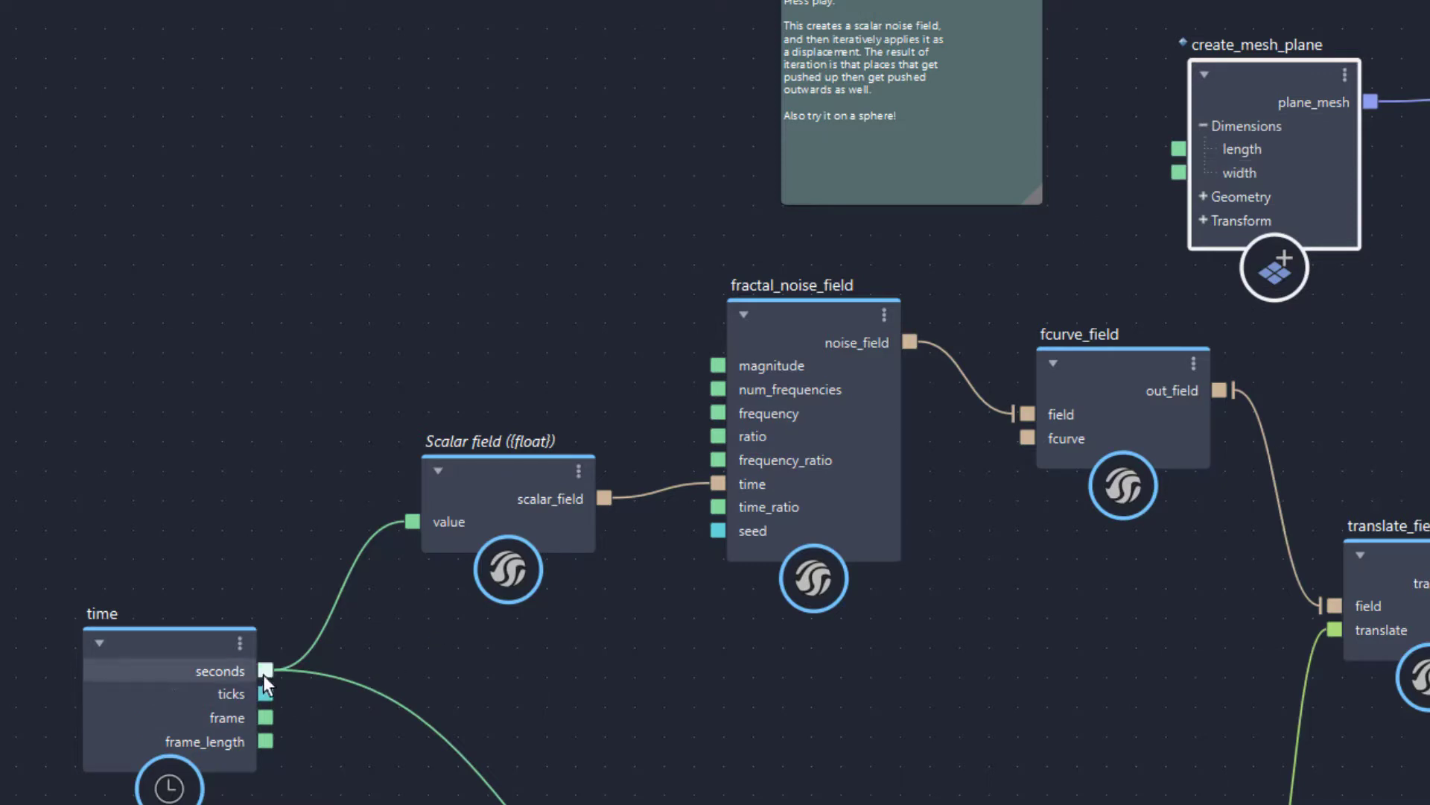
left_click_drag(265, 671, 1181, 150)
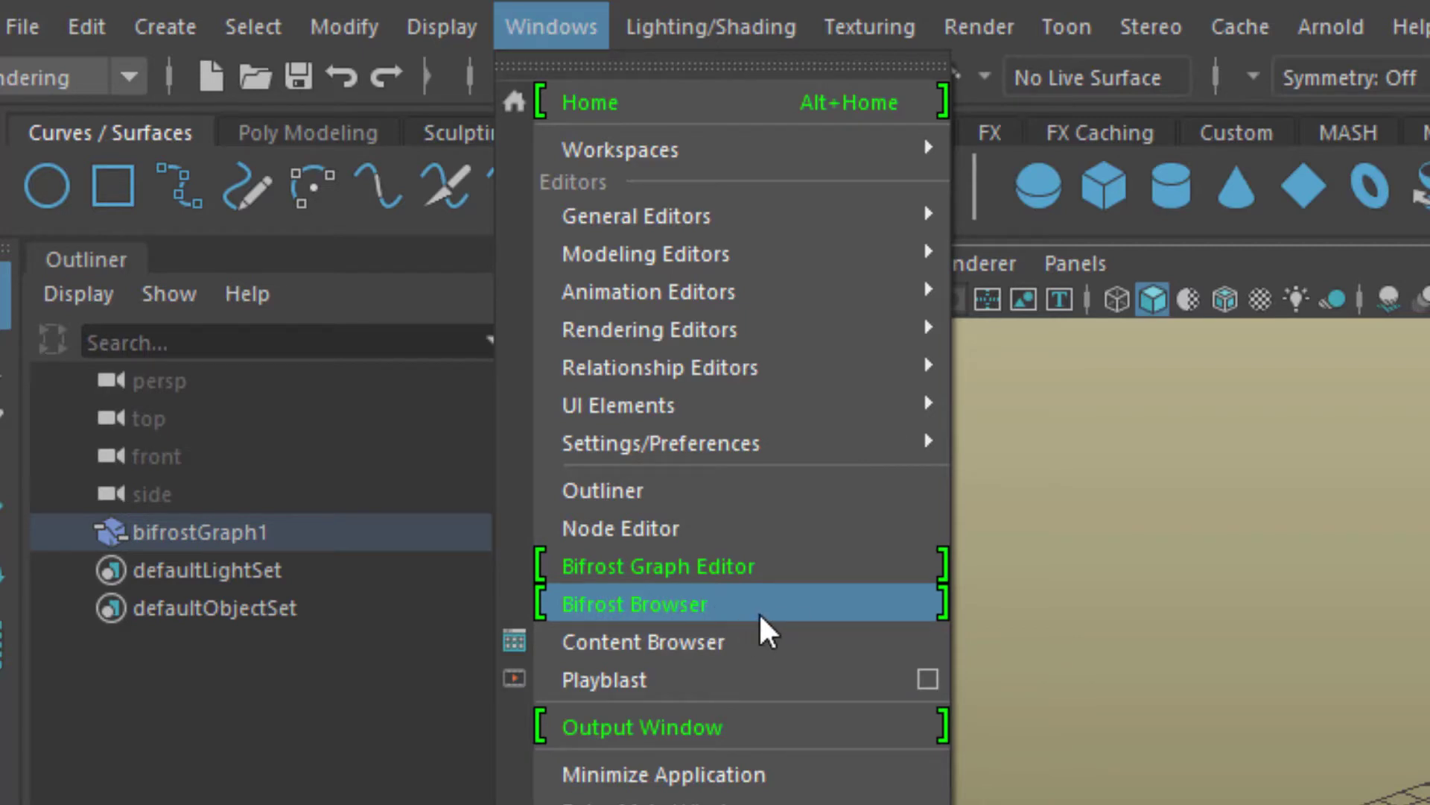
Open the Bifrost Browser, browse to the Fields category and load the boiling_noise example
mouse_move(757, 457)
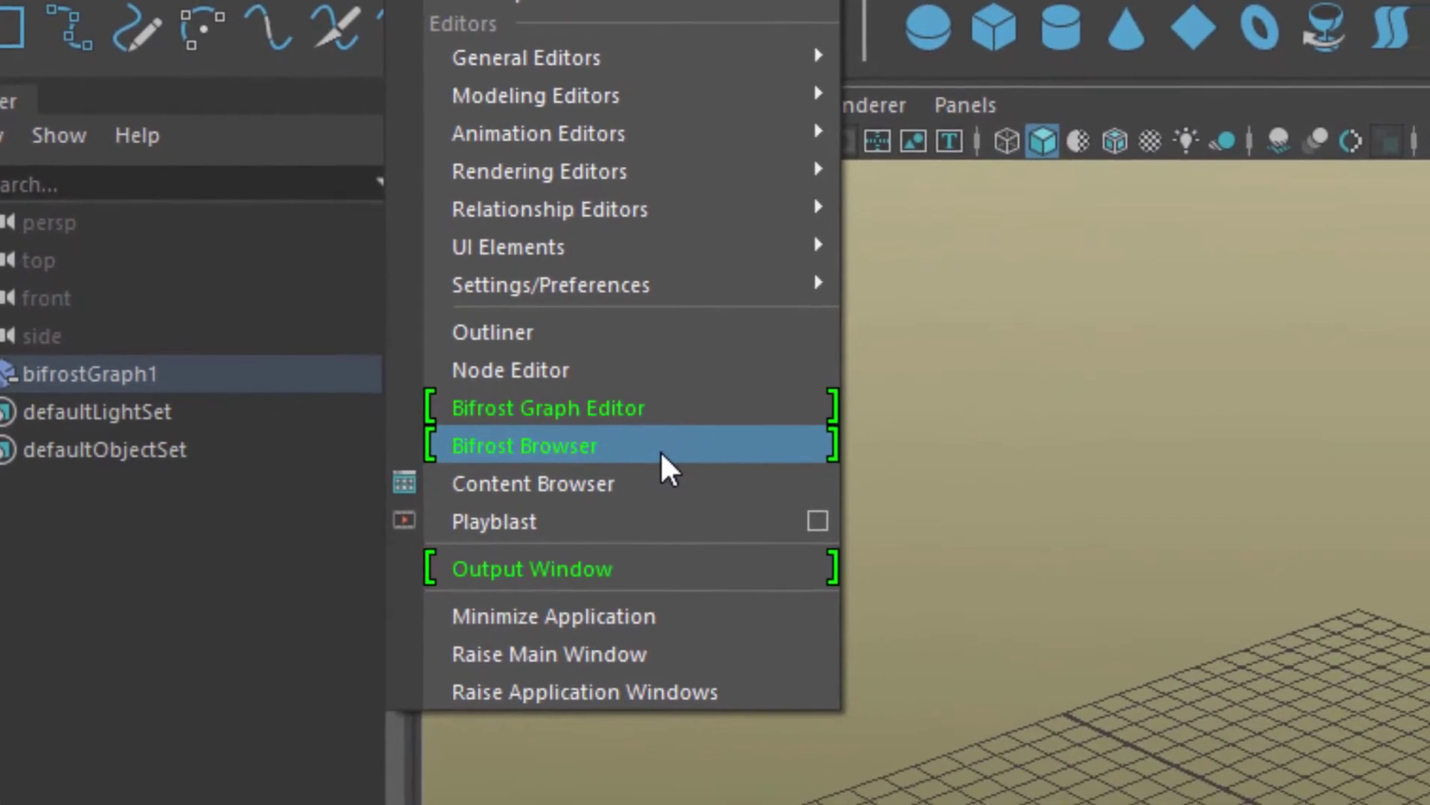
left_click(721, 543)
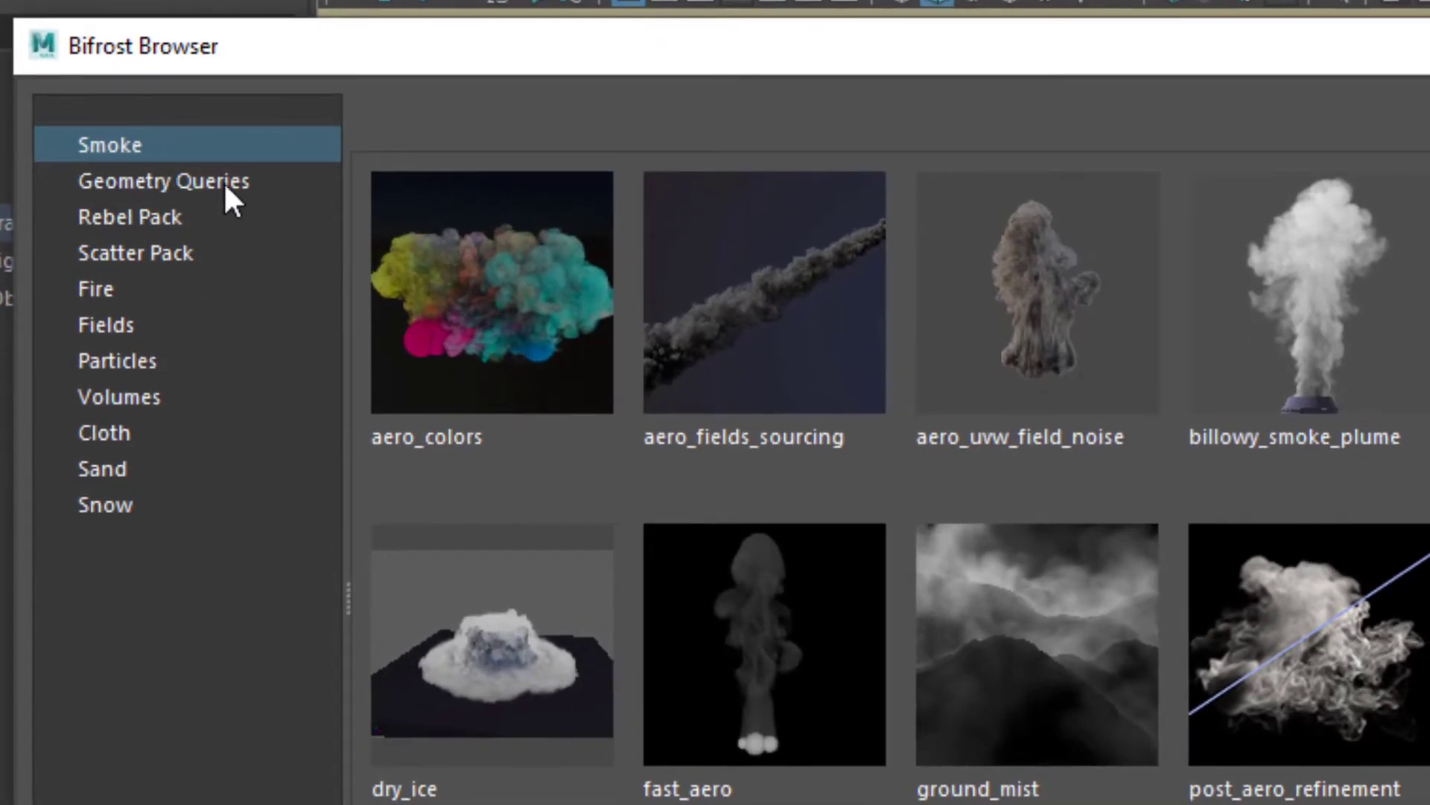
left_click(225, 186)
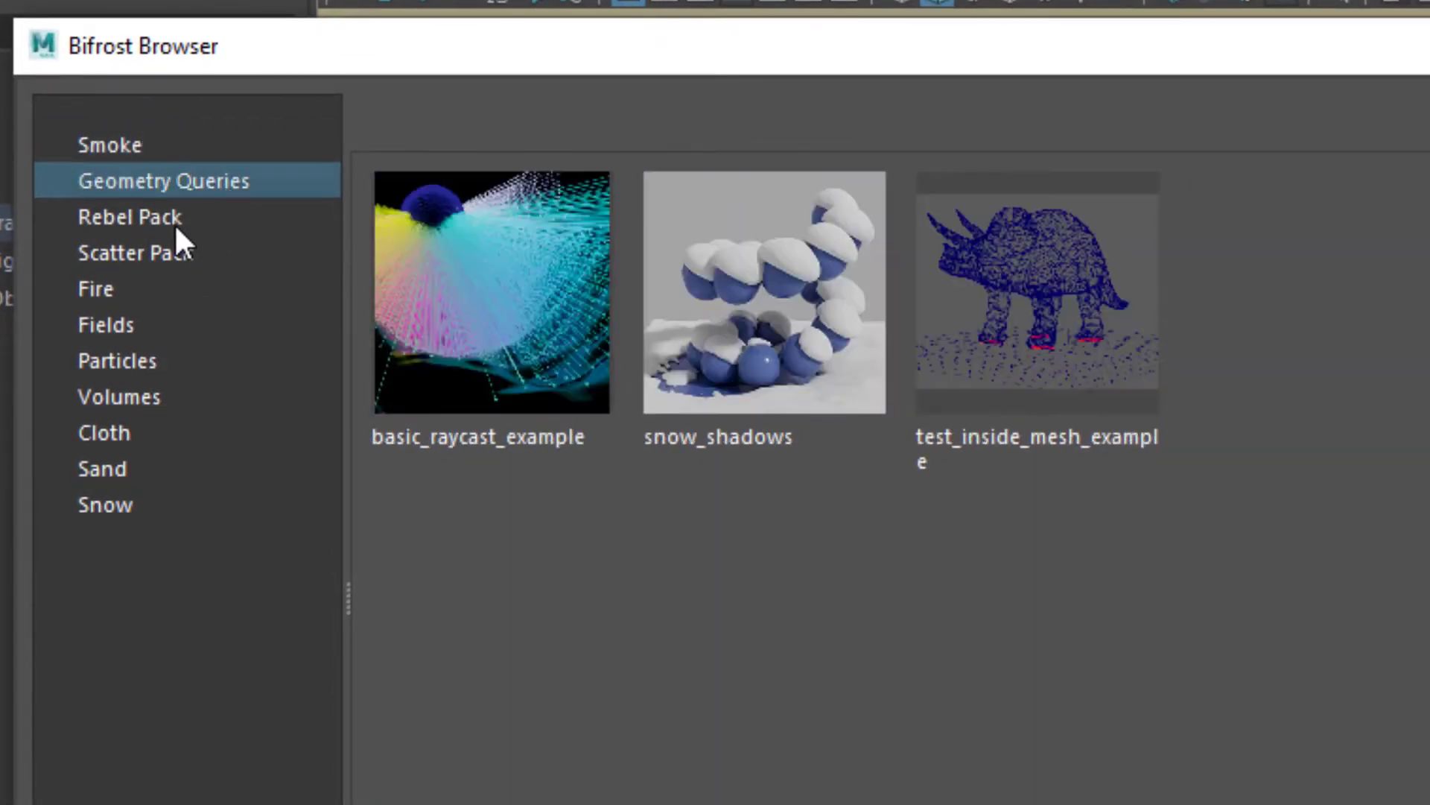
left_click(167, 222)
left_click(164, 261)
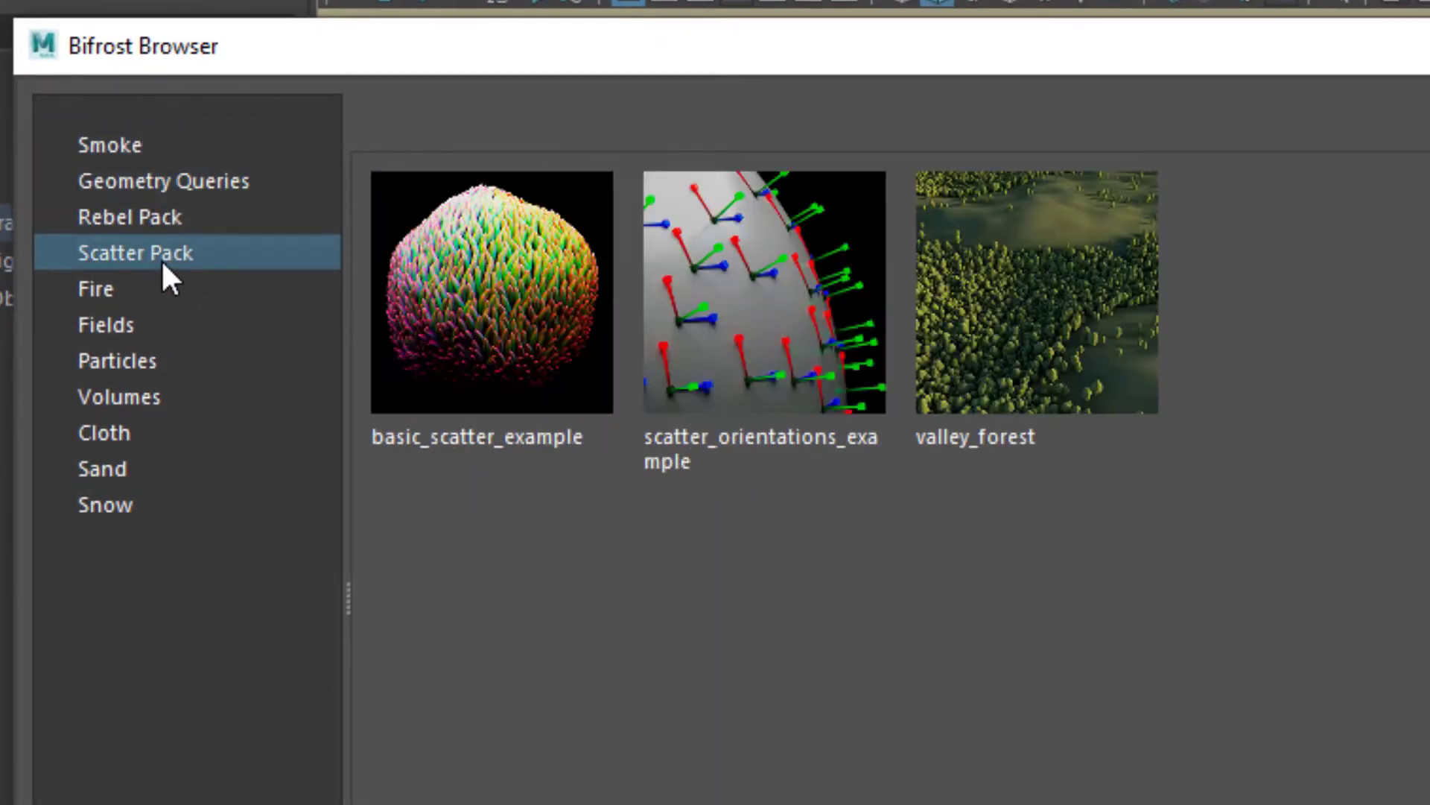
left_click(147, 298)
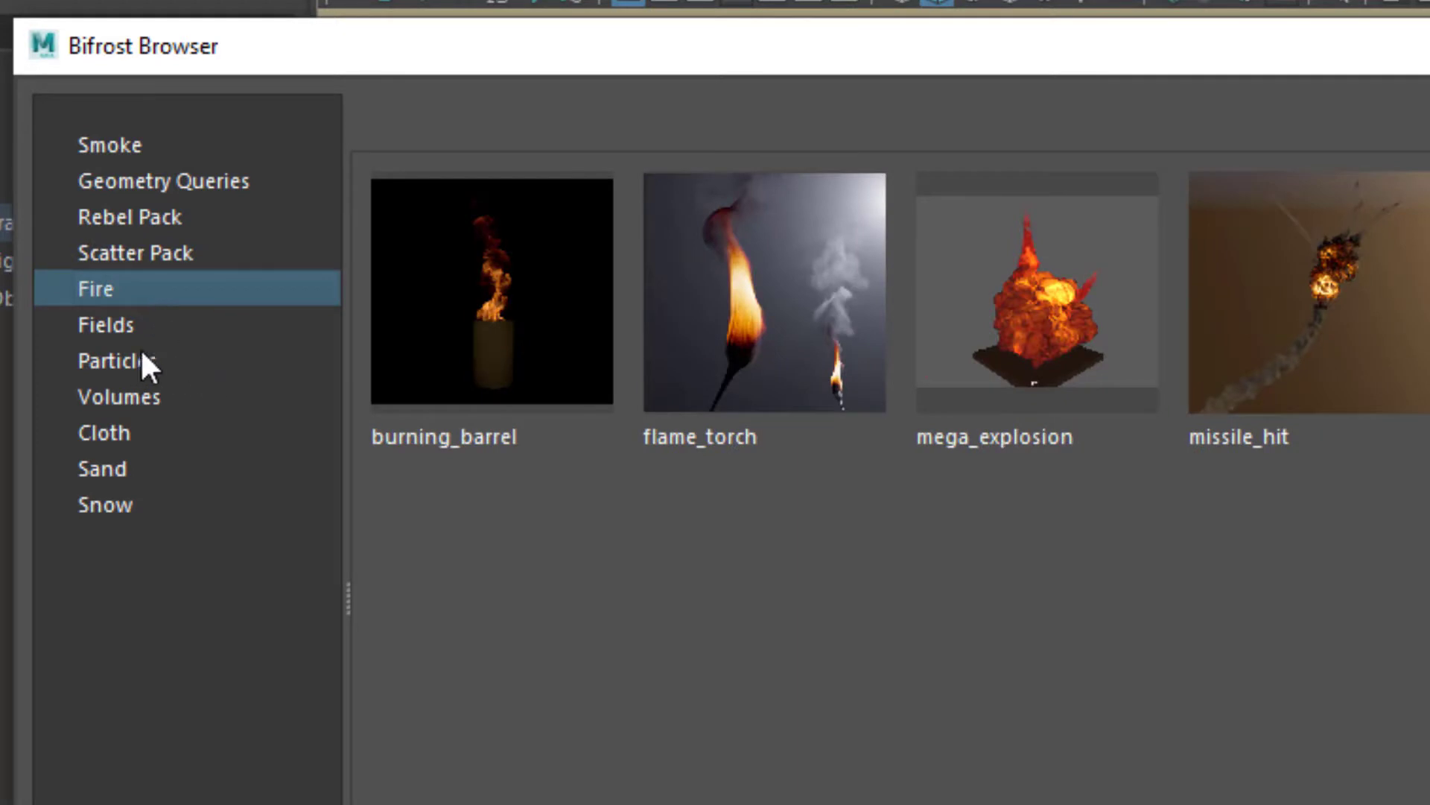
left_click(135, 328)
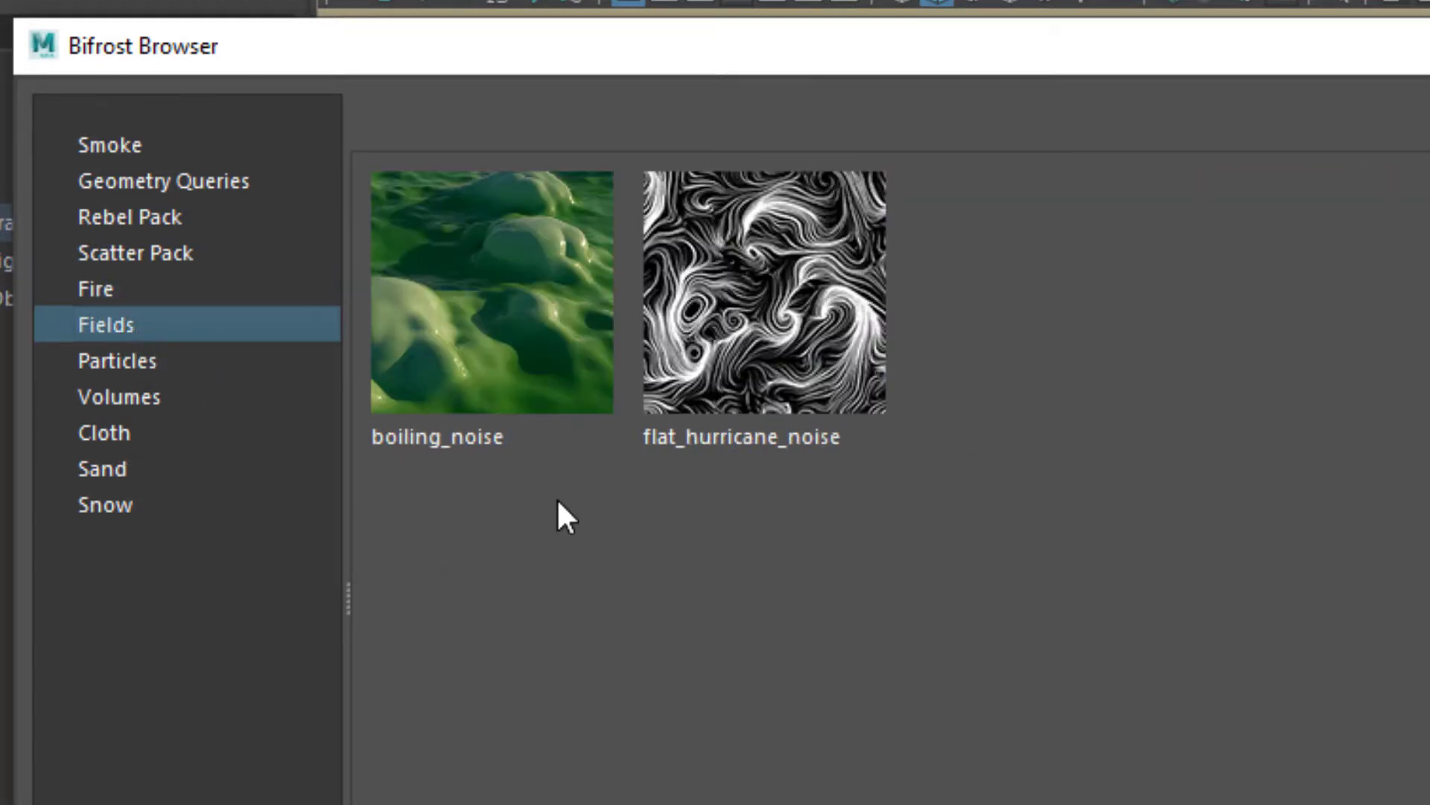
mouse_move(501, 336)
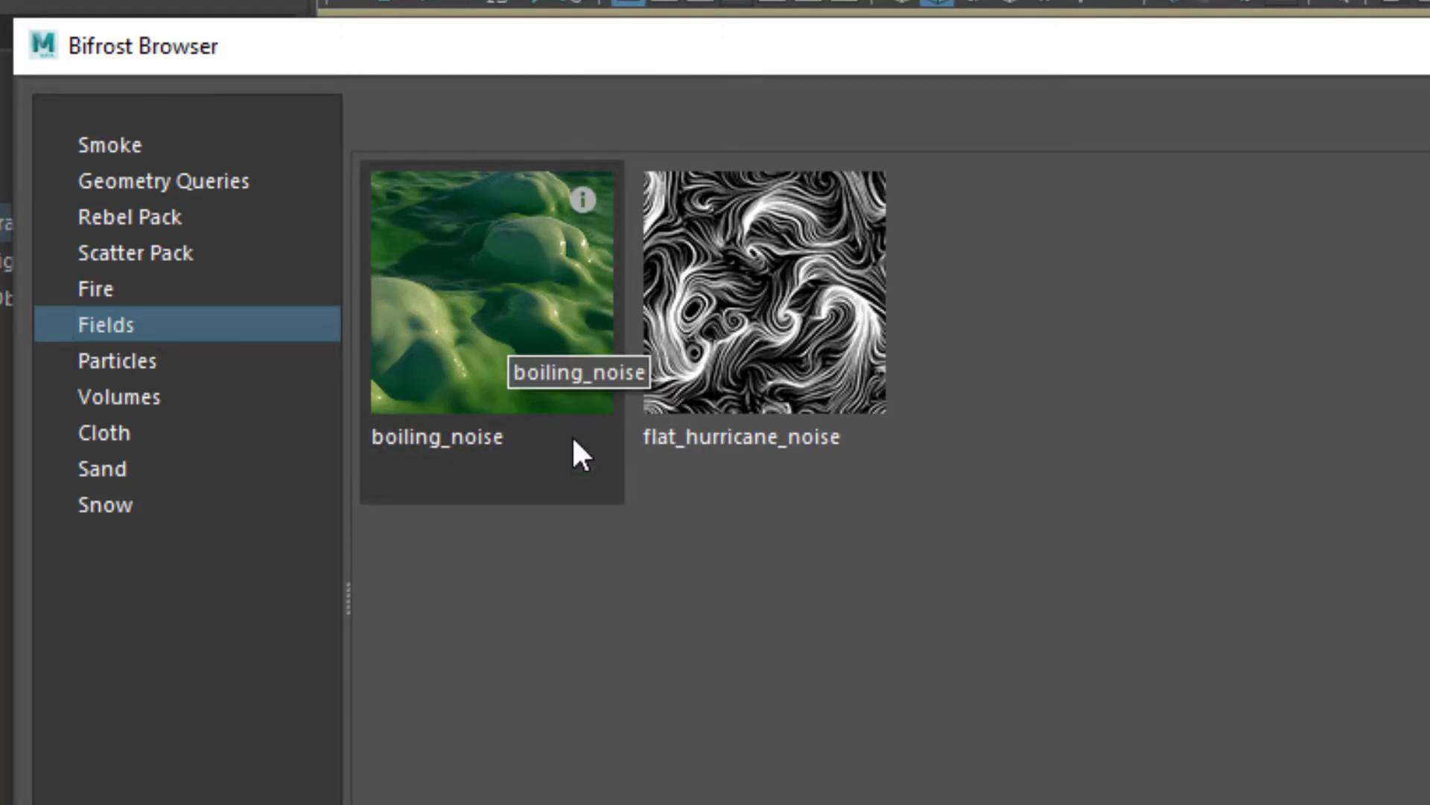
left_click(490, 328)
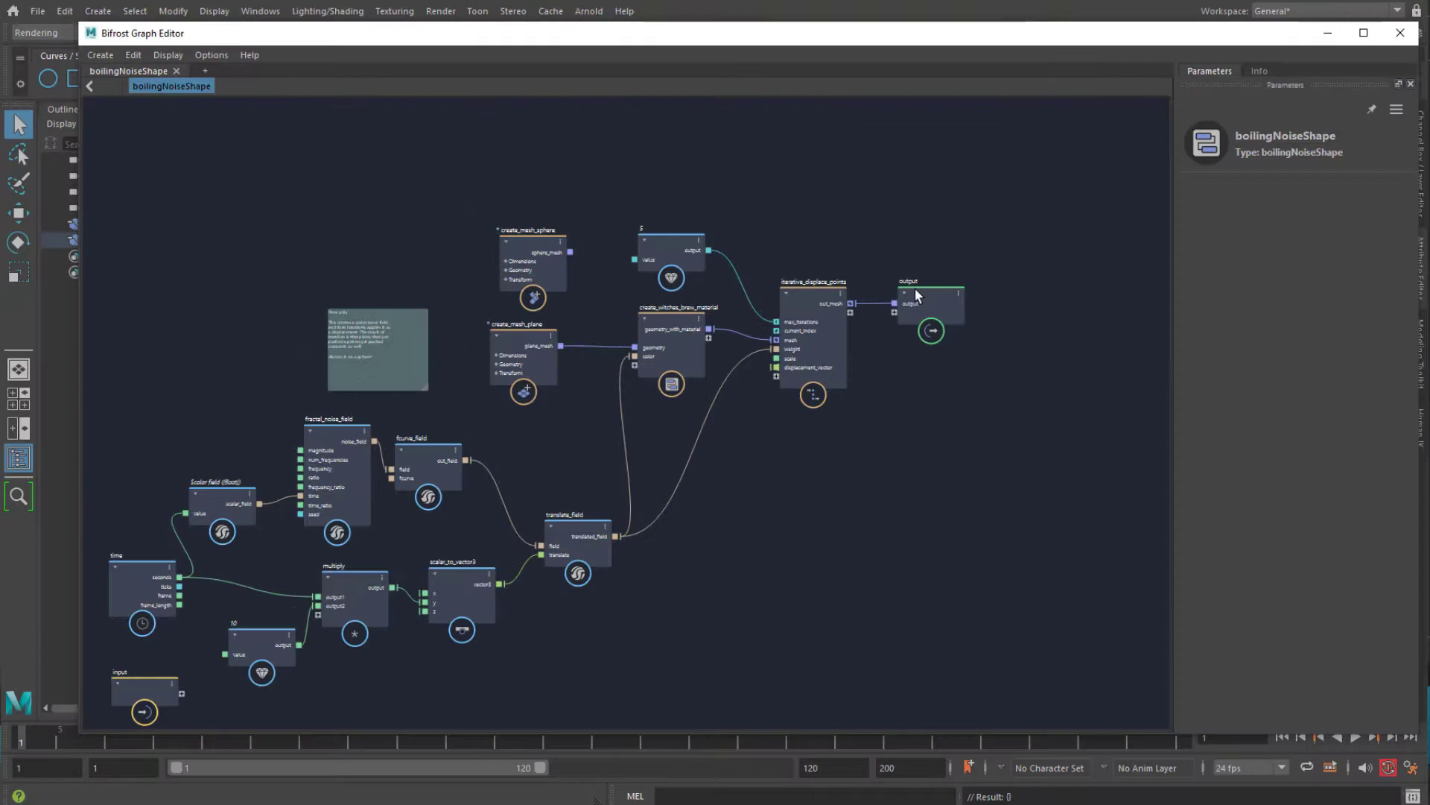
middle_click_drag(716, 418, 795, 343)
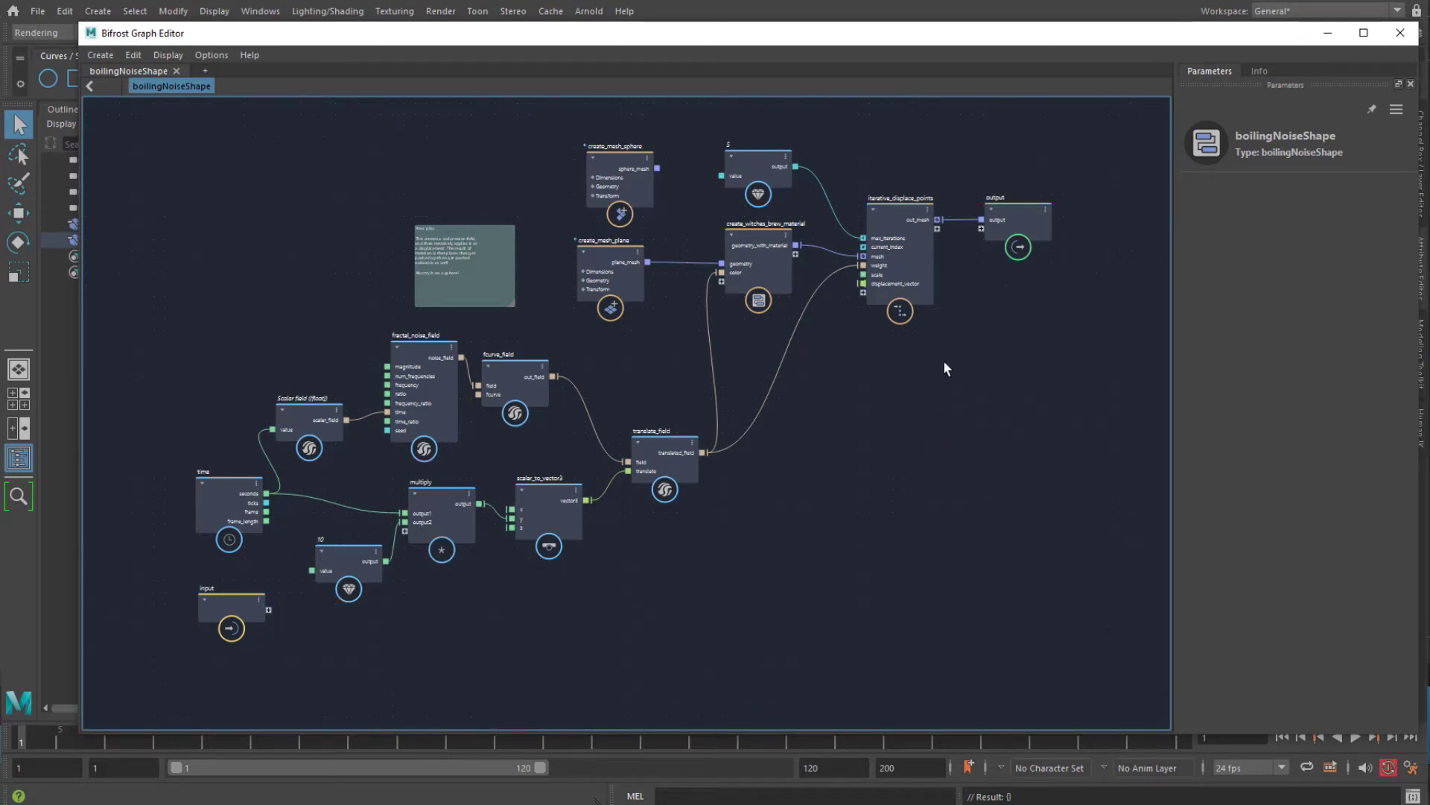
Close the Bifrost Browser, select bifrostGraph1 and preview the boiling noise animation
left_click(1327, 33)
left_click(926, 150)
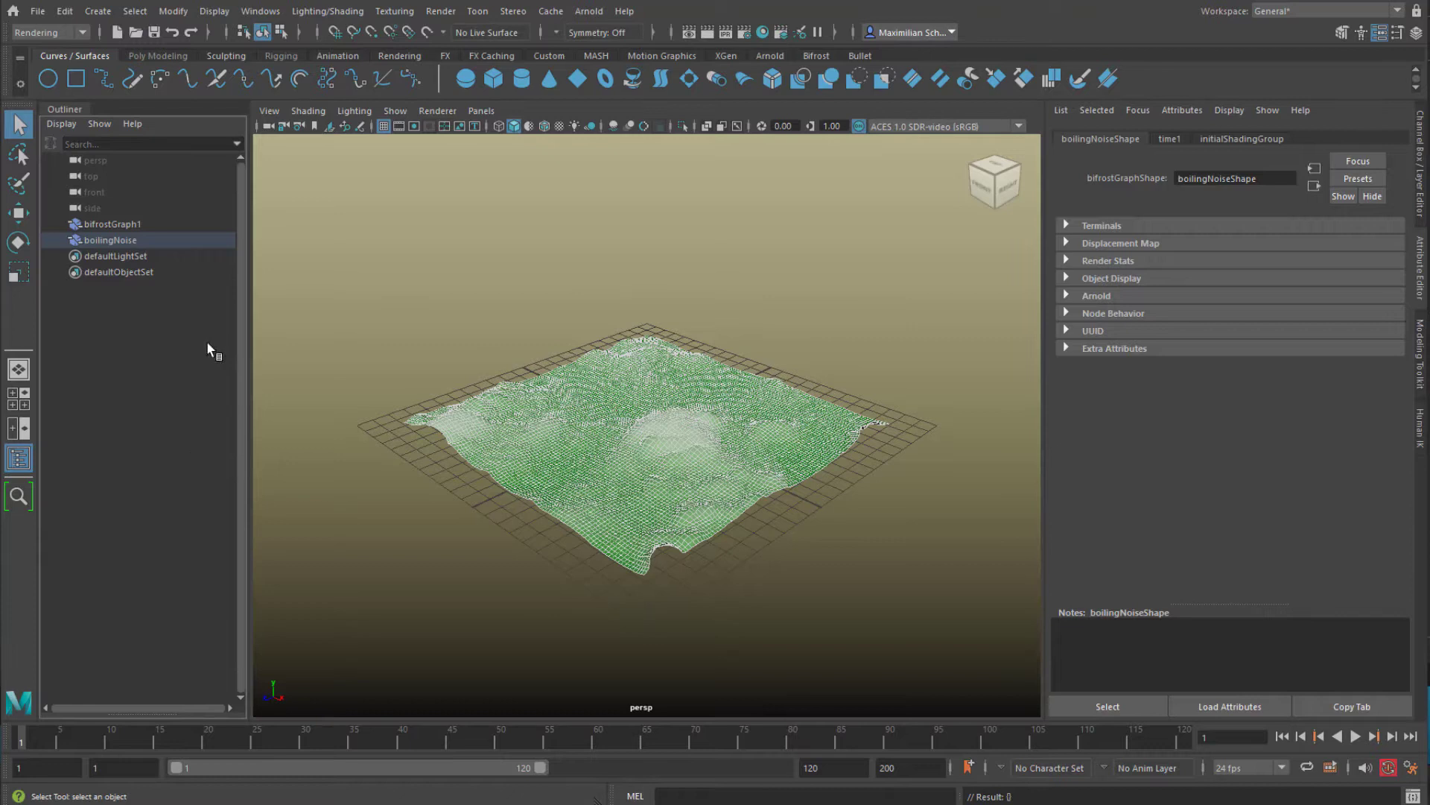
left_click(117, 223)
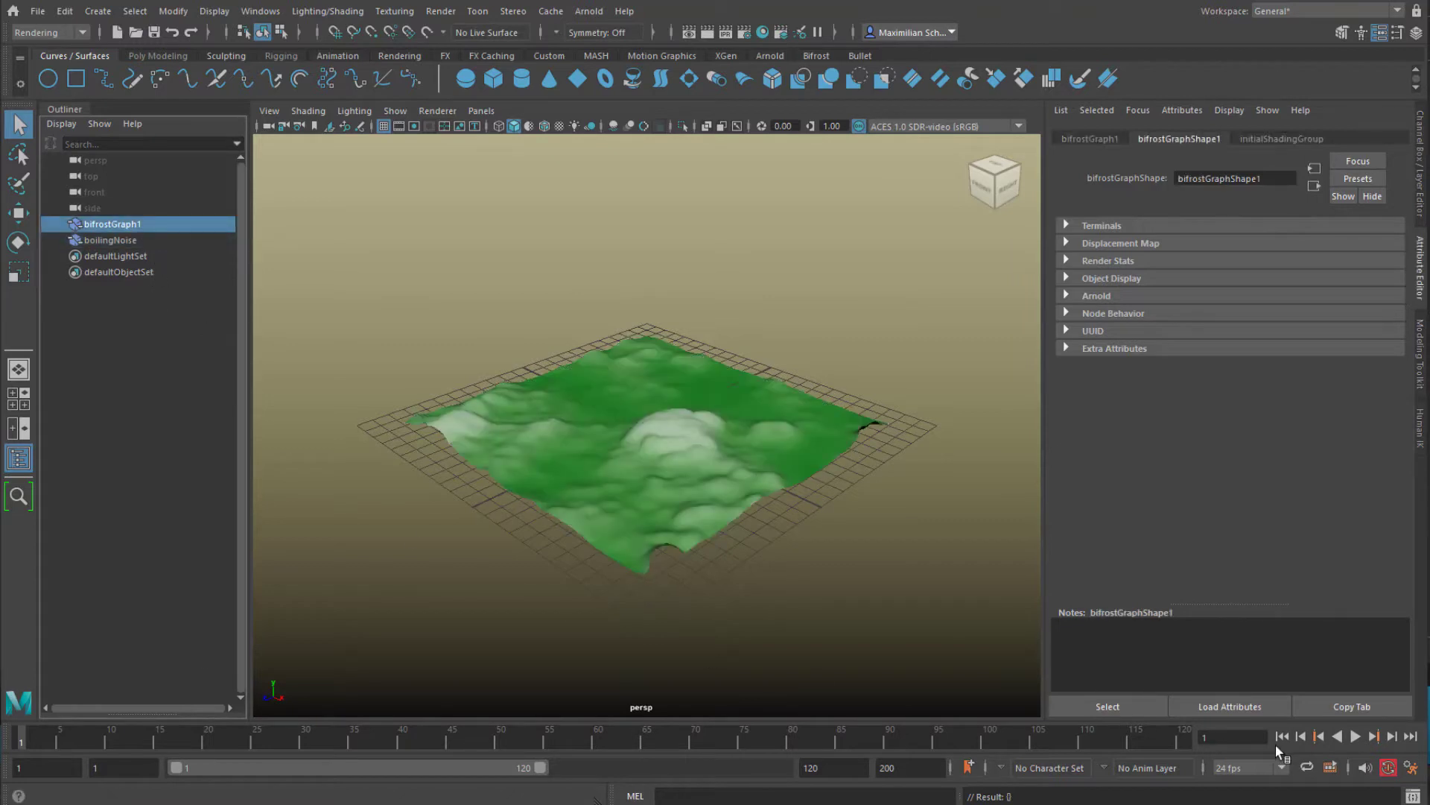
left_click(1355, 738)
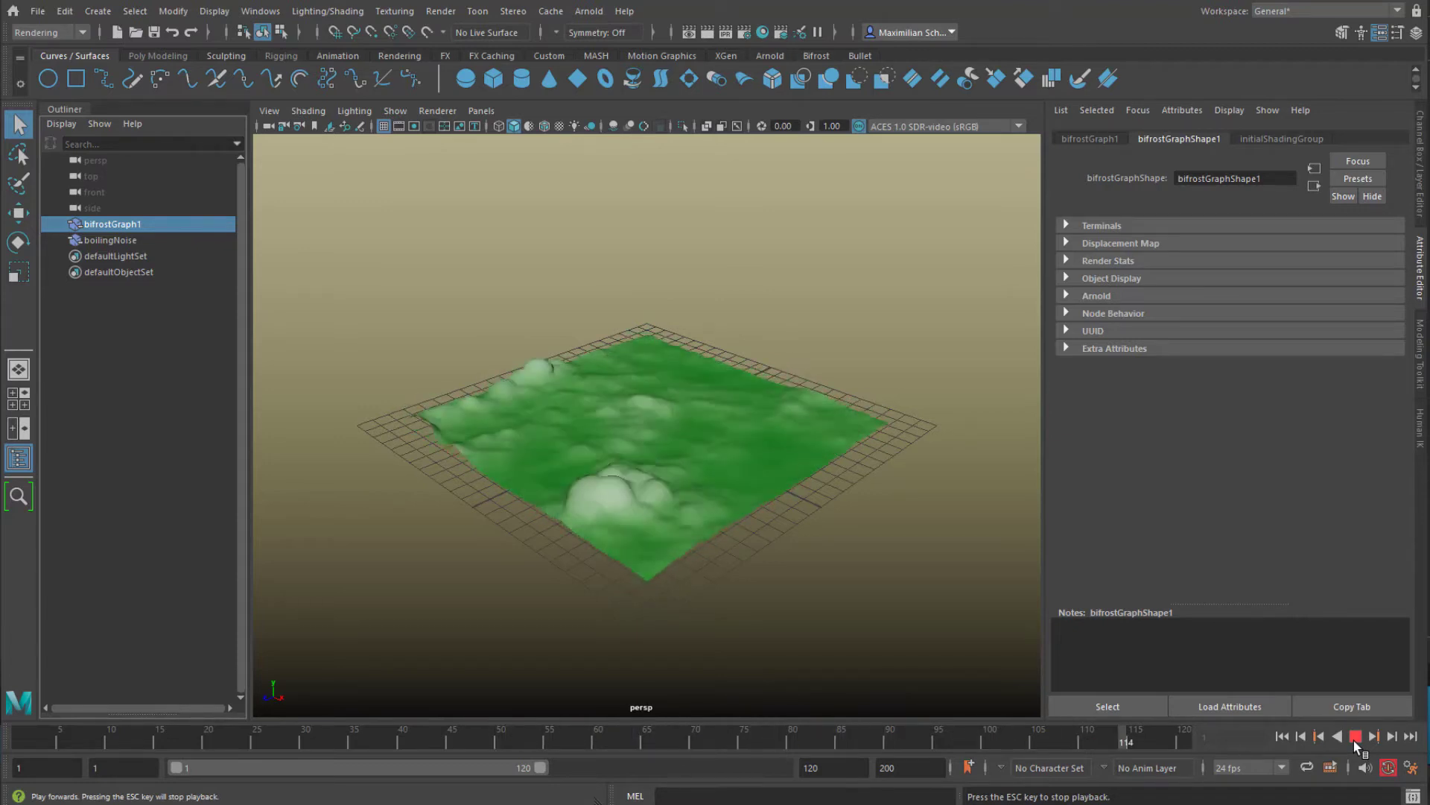
left_click(1354, 737)
left_click_drag(566, 462, 827, 543, "alt")
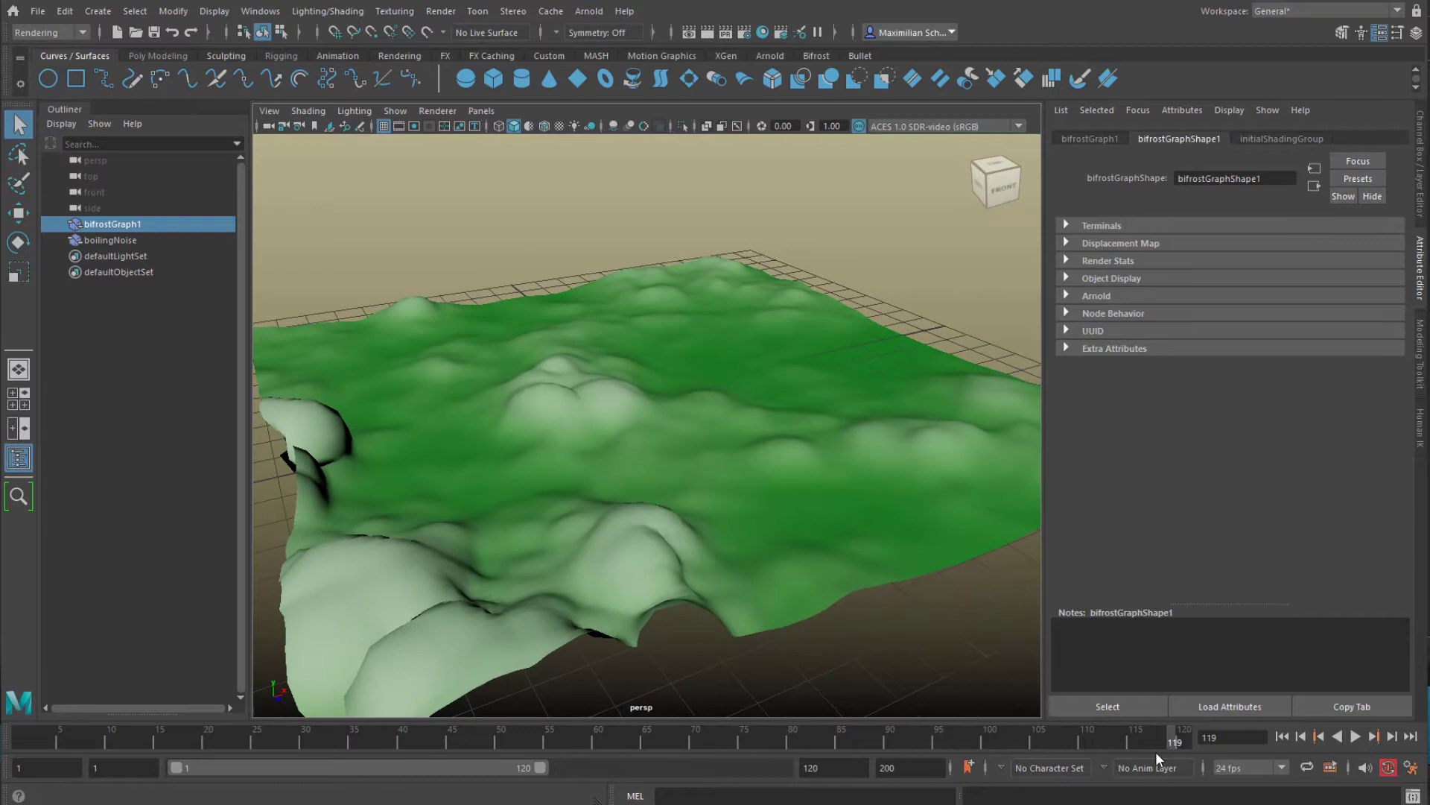
Extend the playback range to frame 200 and replay the animation from frame 1
left_click_drag(540, 767, 780, 768)
left_click(1283, 736)
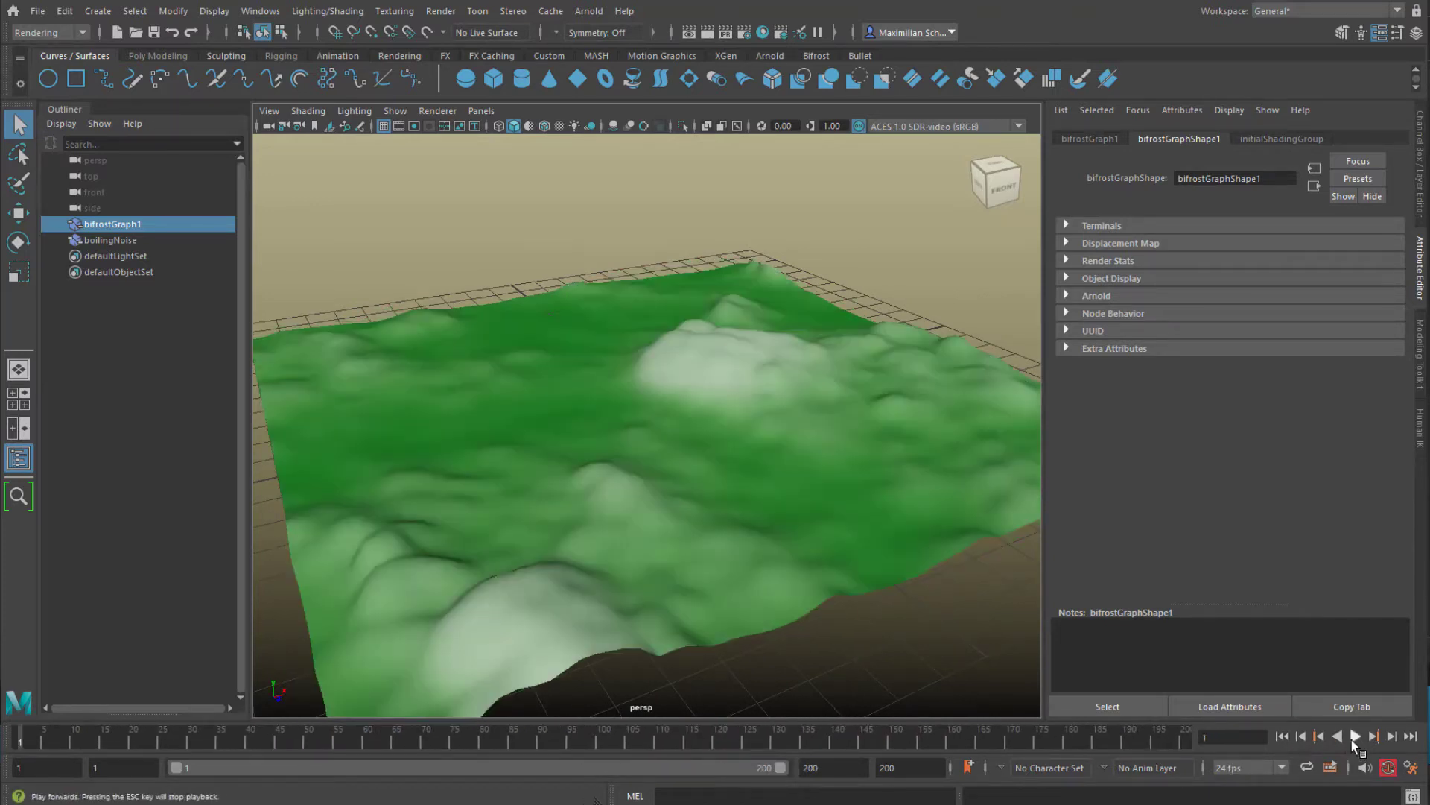
left_click(1353, 738)
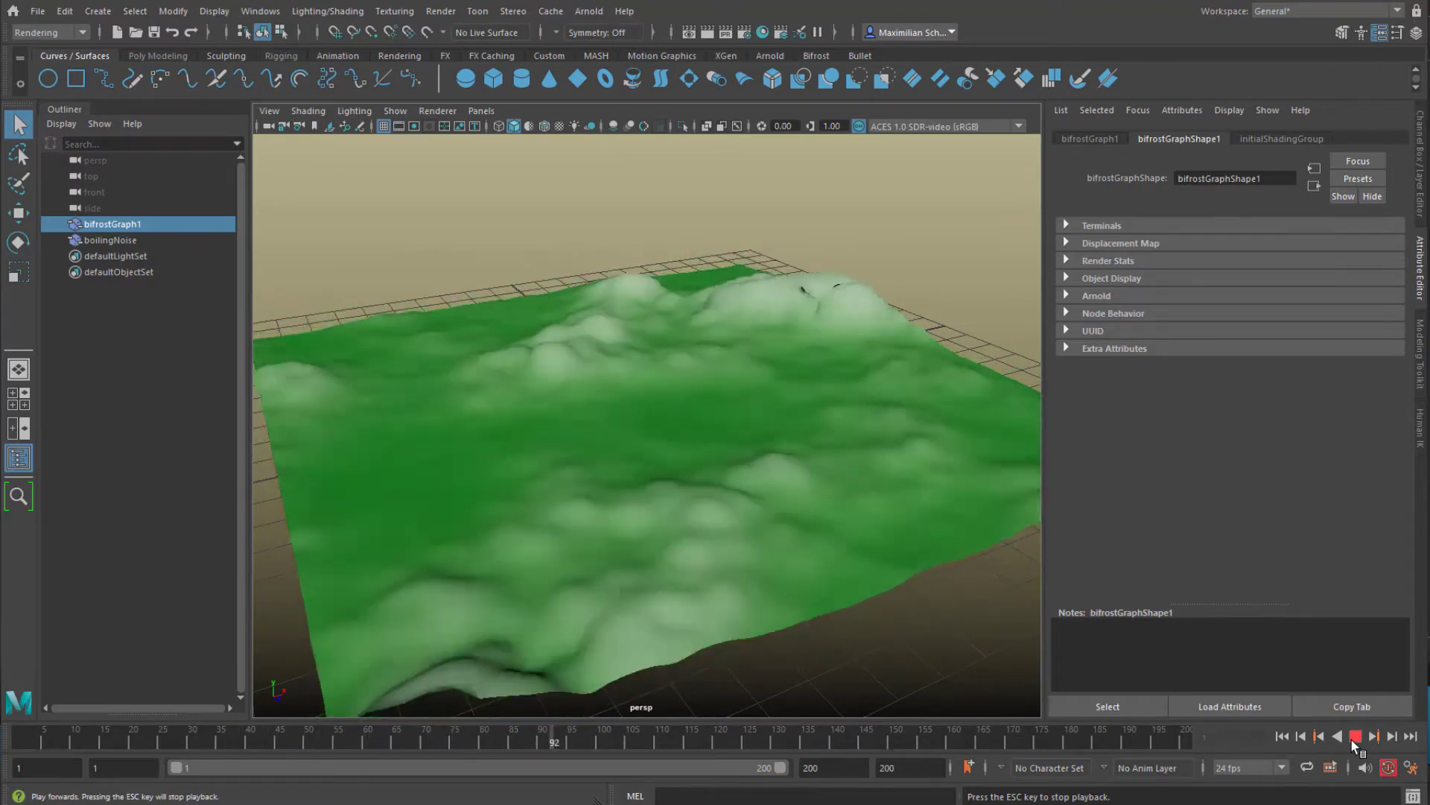
left_click_drag(984, 574, 748, 557, "alt")
key("Escape")
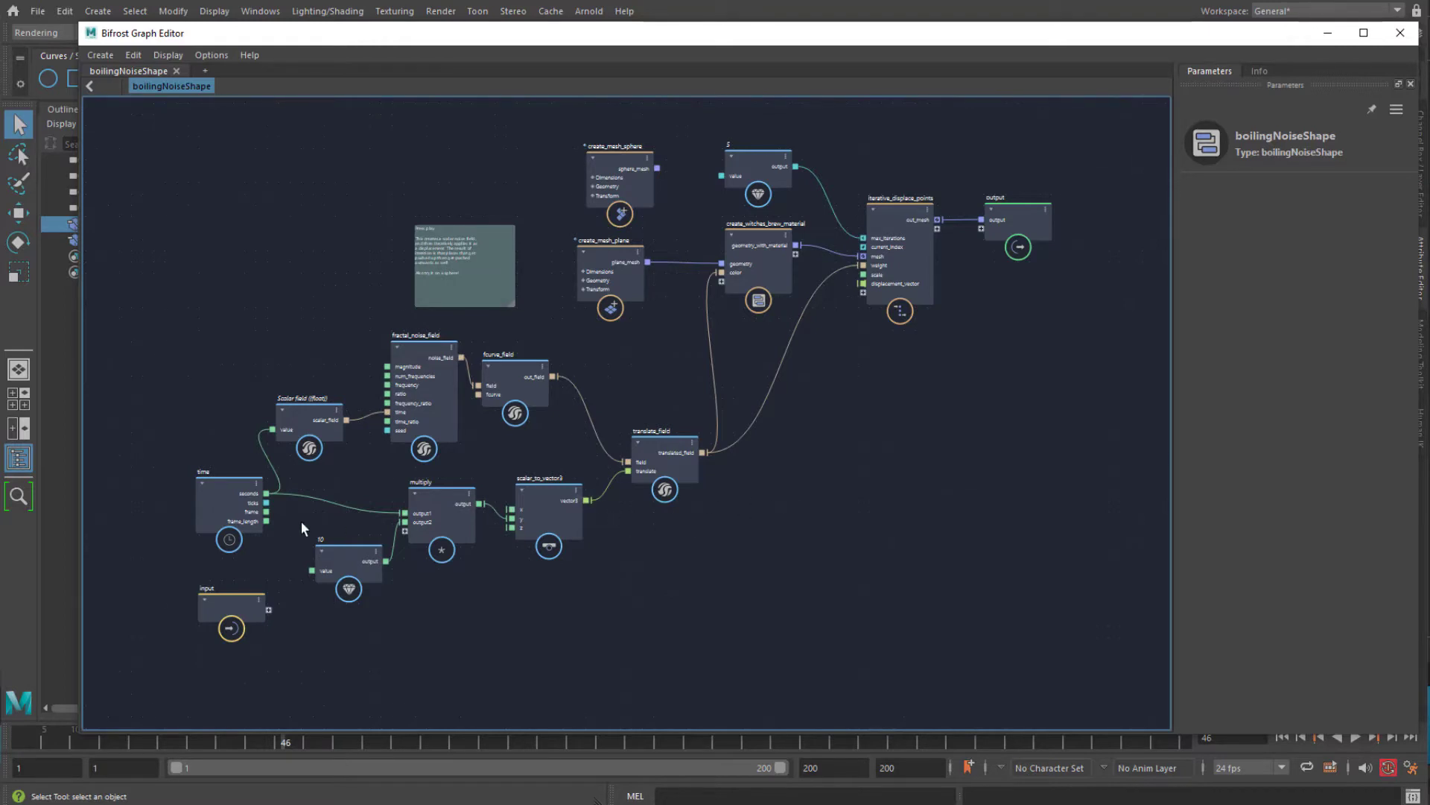
Delete the unused input node from the boilingNoiseShape graph
middle_click_drag(301, 521, 558, 460)
scroll(677, 496, "up", 5)
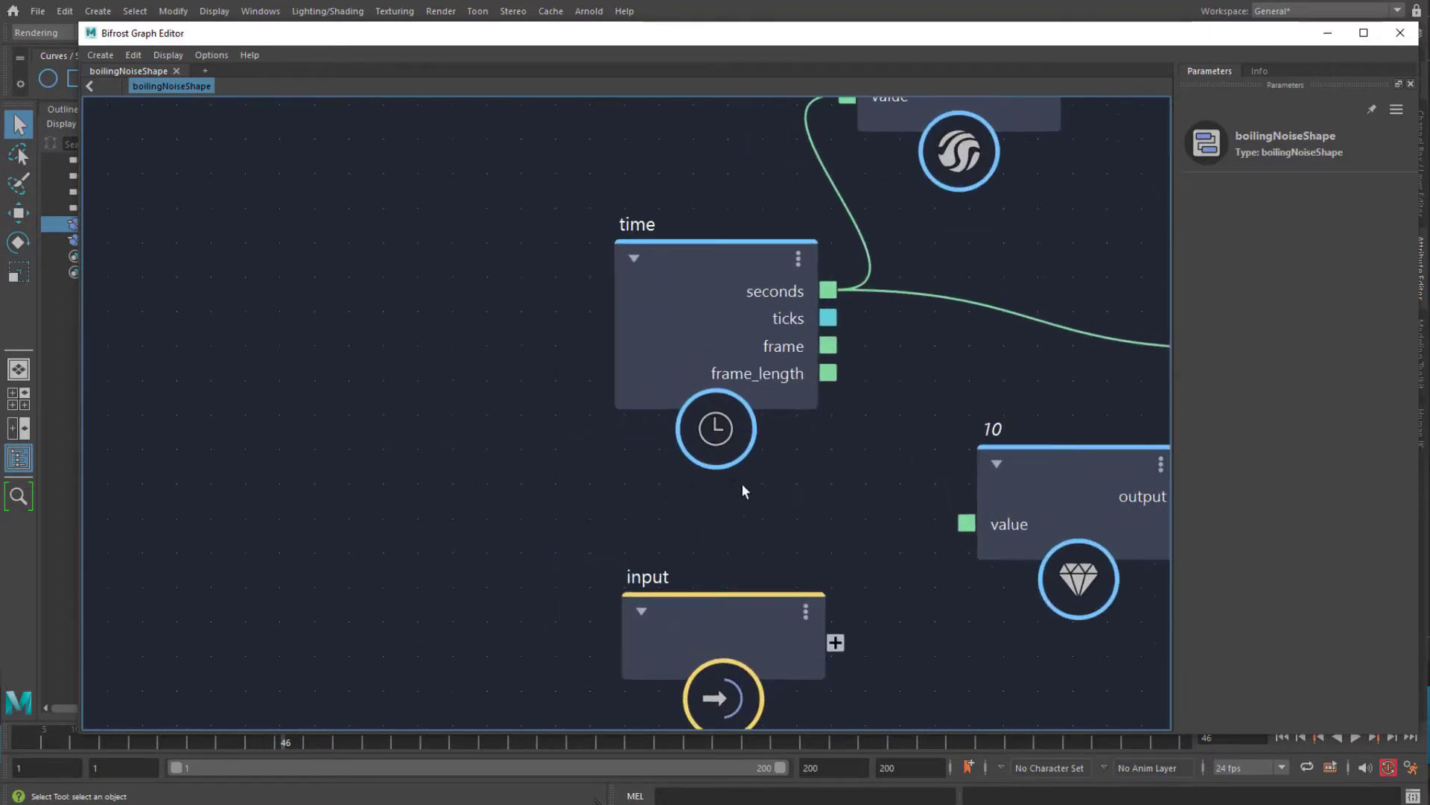
middle_click_drag(740, 483, 600, 514)
left_click(584, 641)
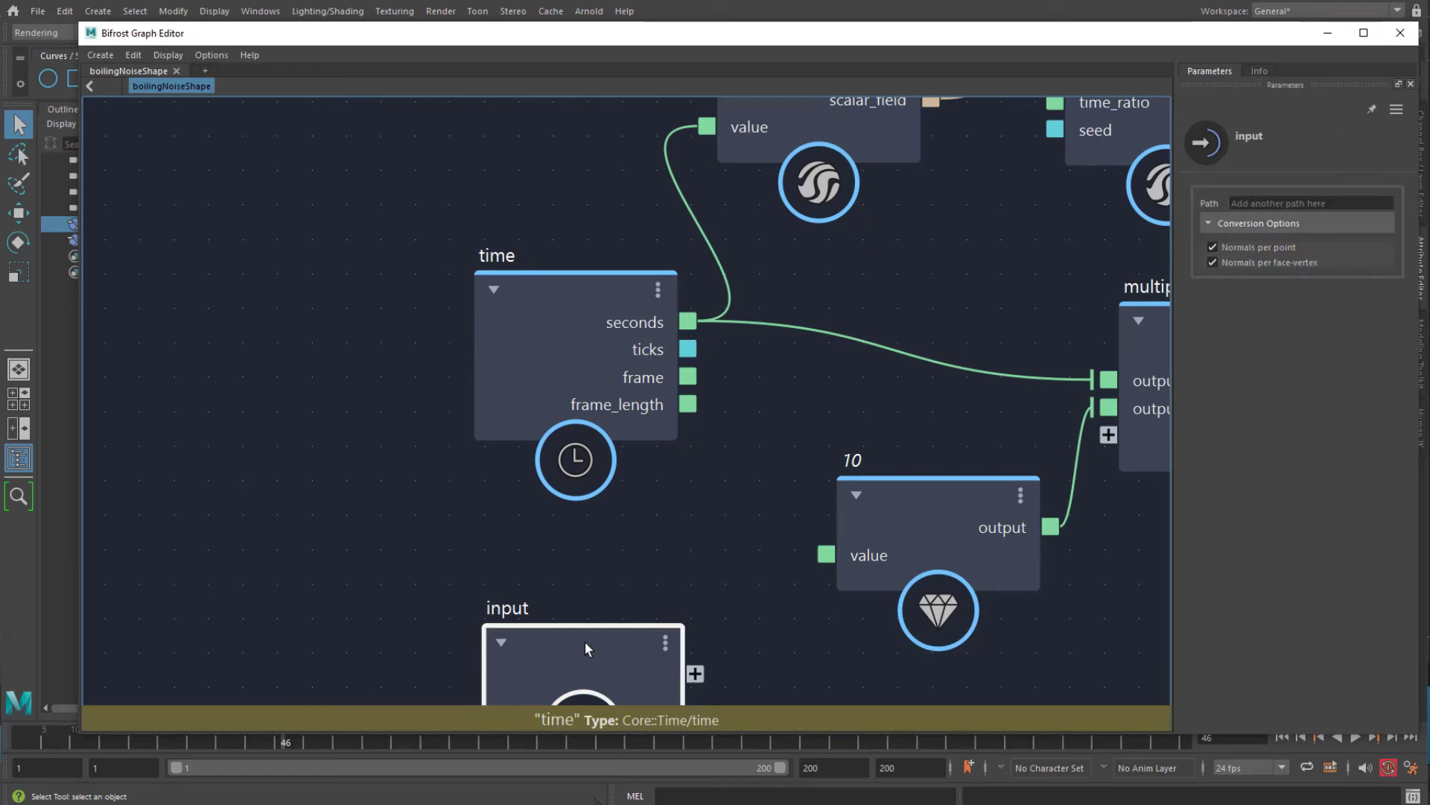
key("Delete")
middle_click_drag(687, 569, 570, 603)
scroll(574, 570, "down", 2)
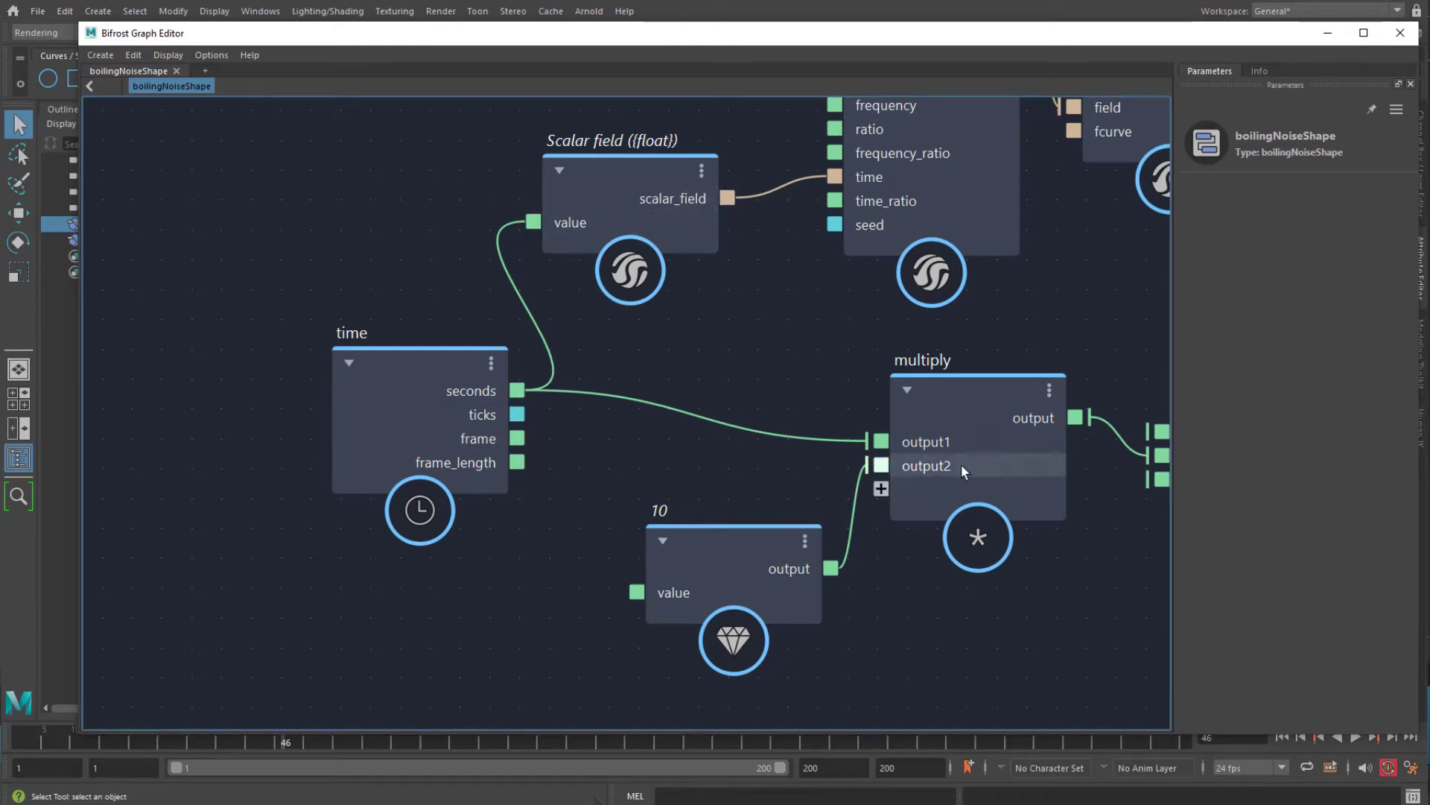
Inspect fractal_noise_field, fcurve_field and the rest of the displacement node chain
middle_click_drag(761, 437, 555, 552)
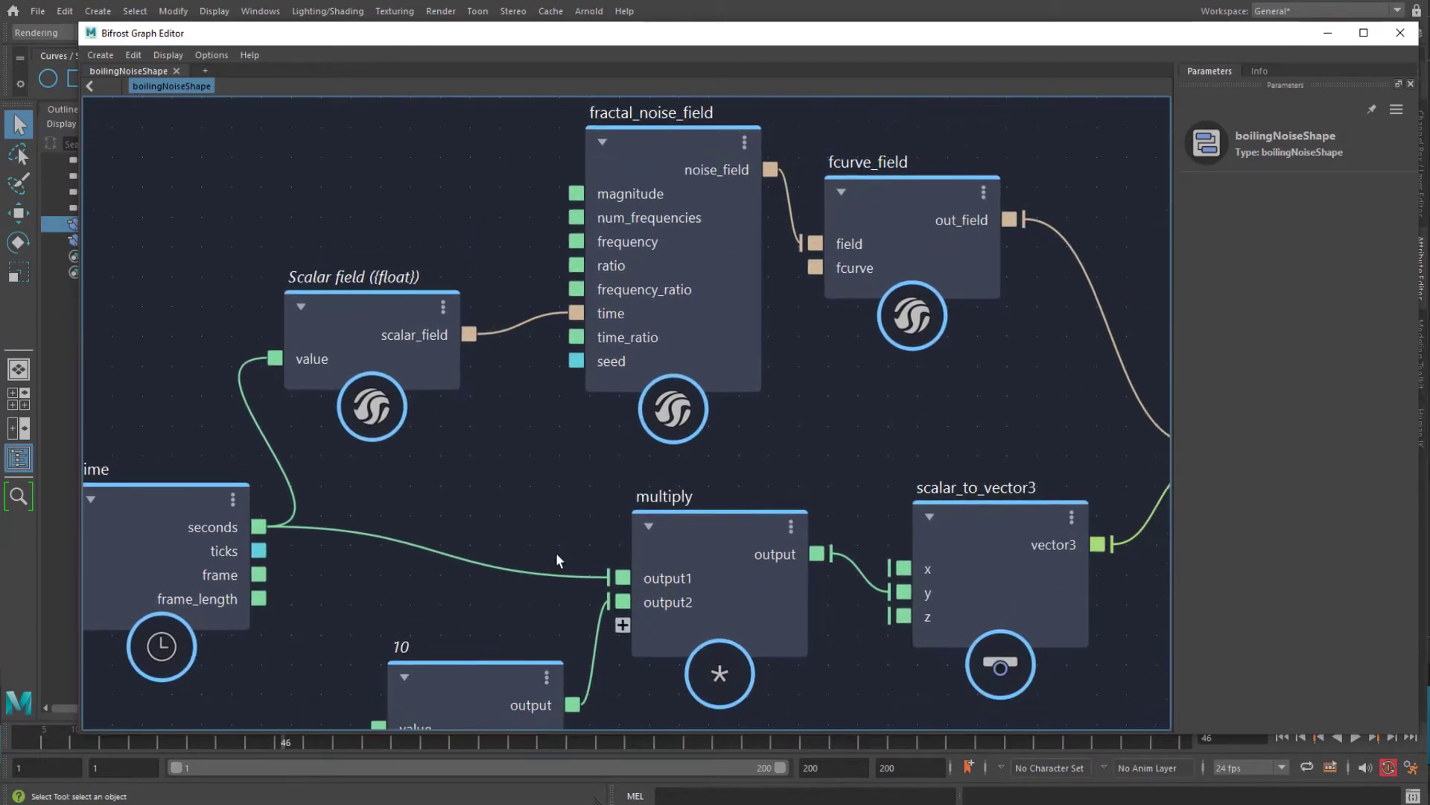
scroll(851, 511, "down", 5)
scroll(845, 493, "up", 2)
middle_click_drag(846, 493, 458, 516)
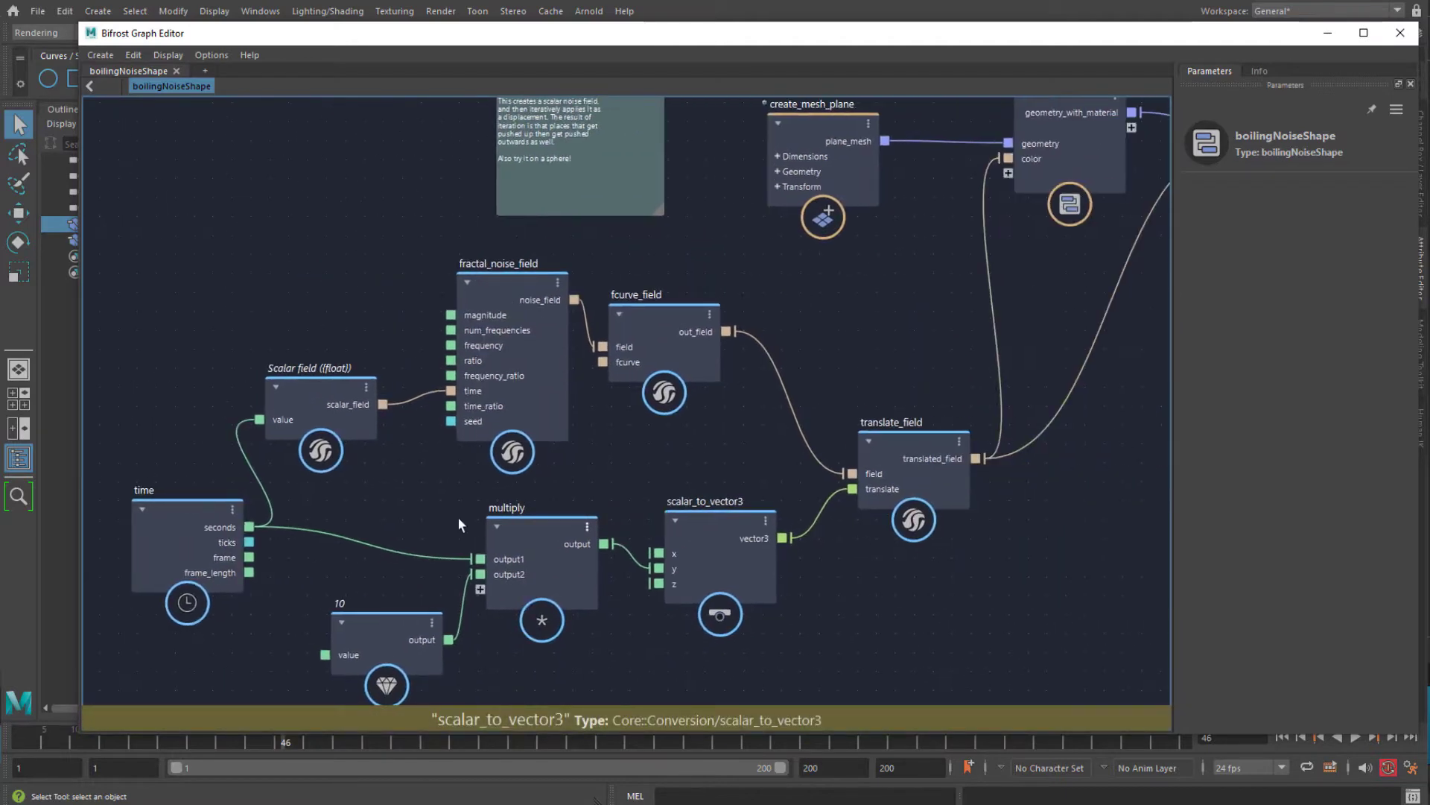
scroll(825, 548, "down", 3)
middle_click_drag(869, 558, 674, 502)
scroll(778, 450, "up", 1)
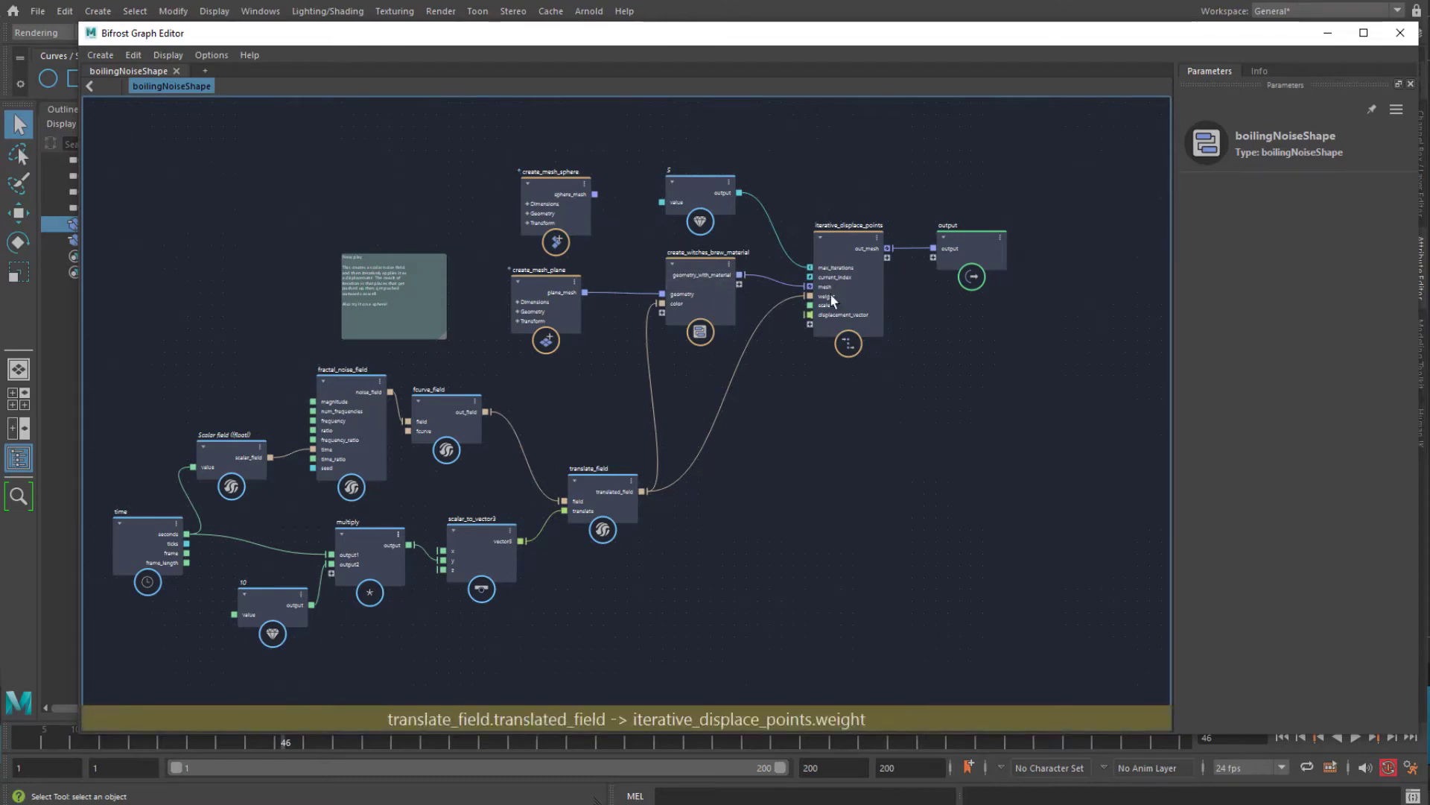
scroll(981, 292, "up", 6)
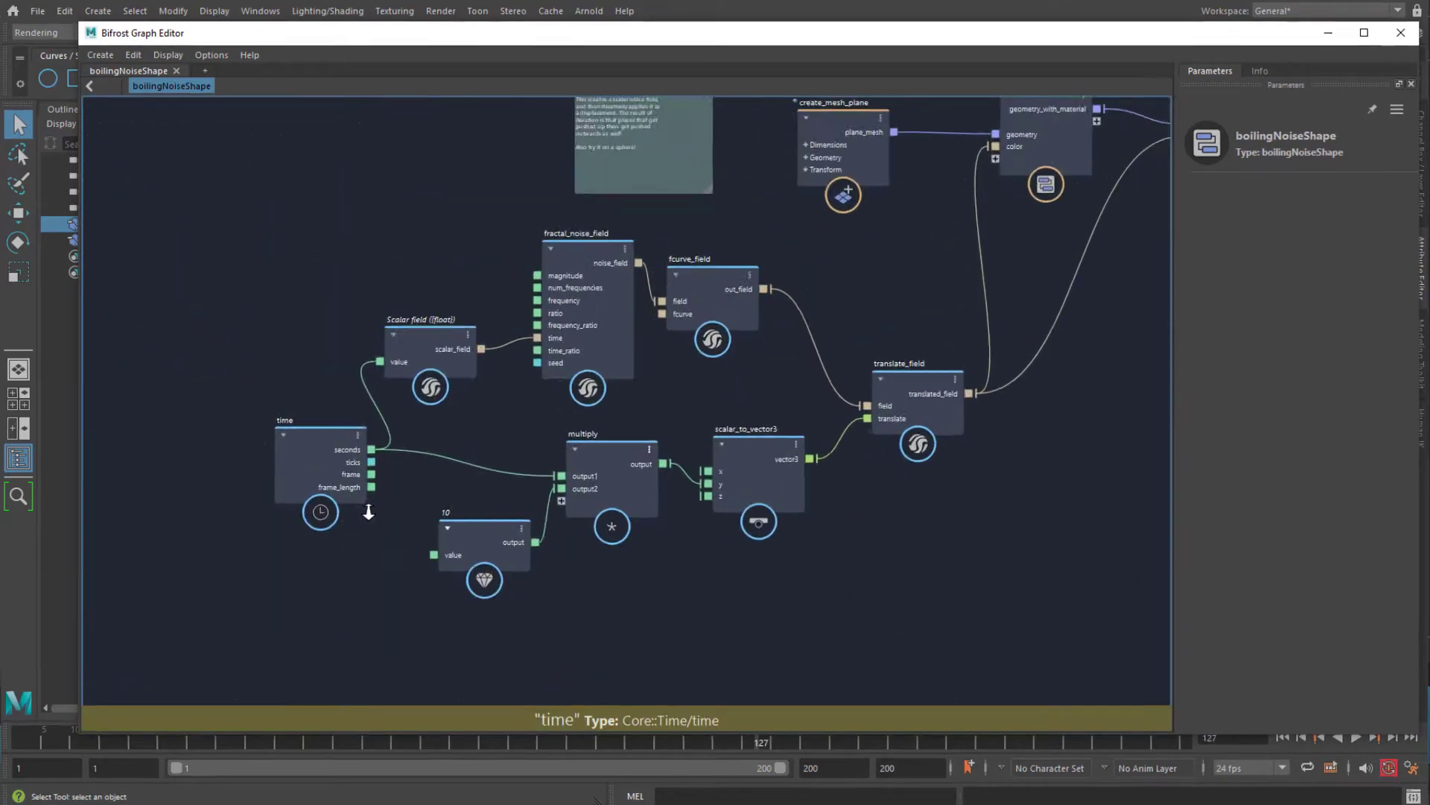
scroll(402, 506, "up", 4)
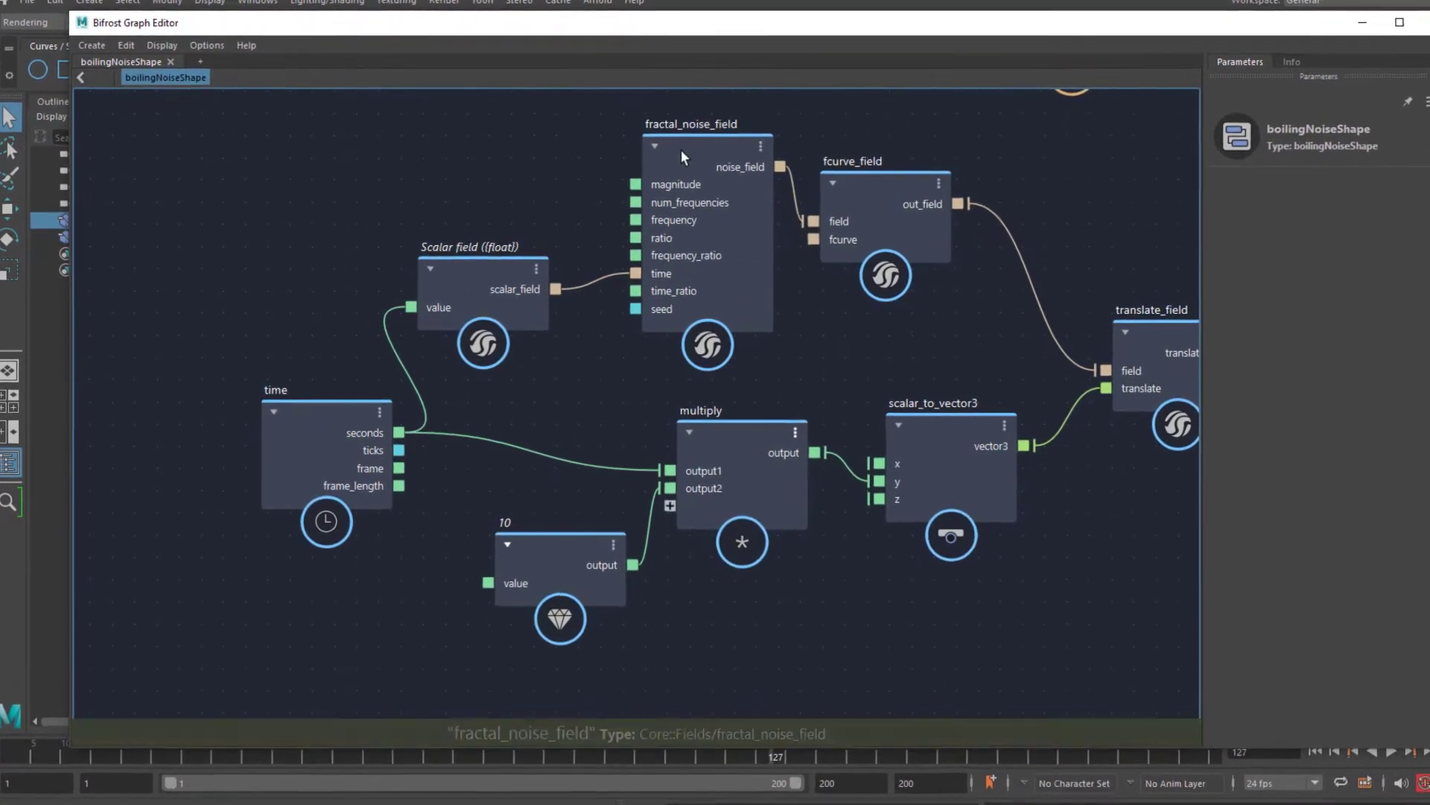
Select fractal_noise_field and connect time's seconds output to its frequency input
left_click(683, 152)
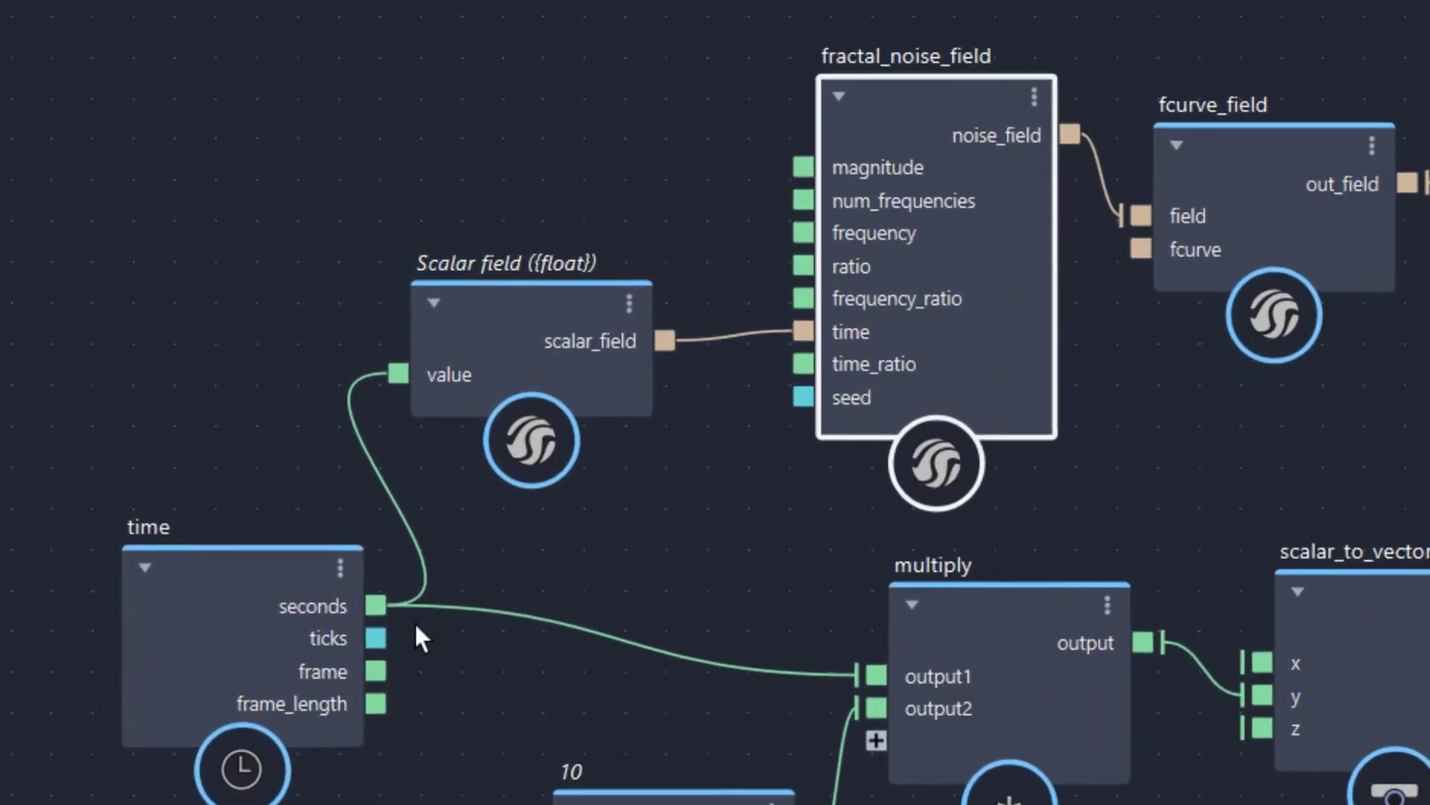
left_click_drag(376, 605, 776, 459)
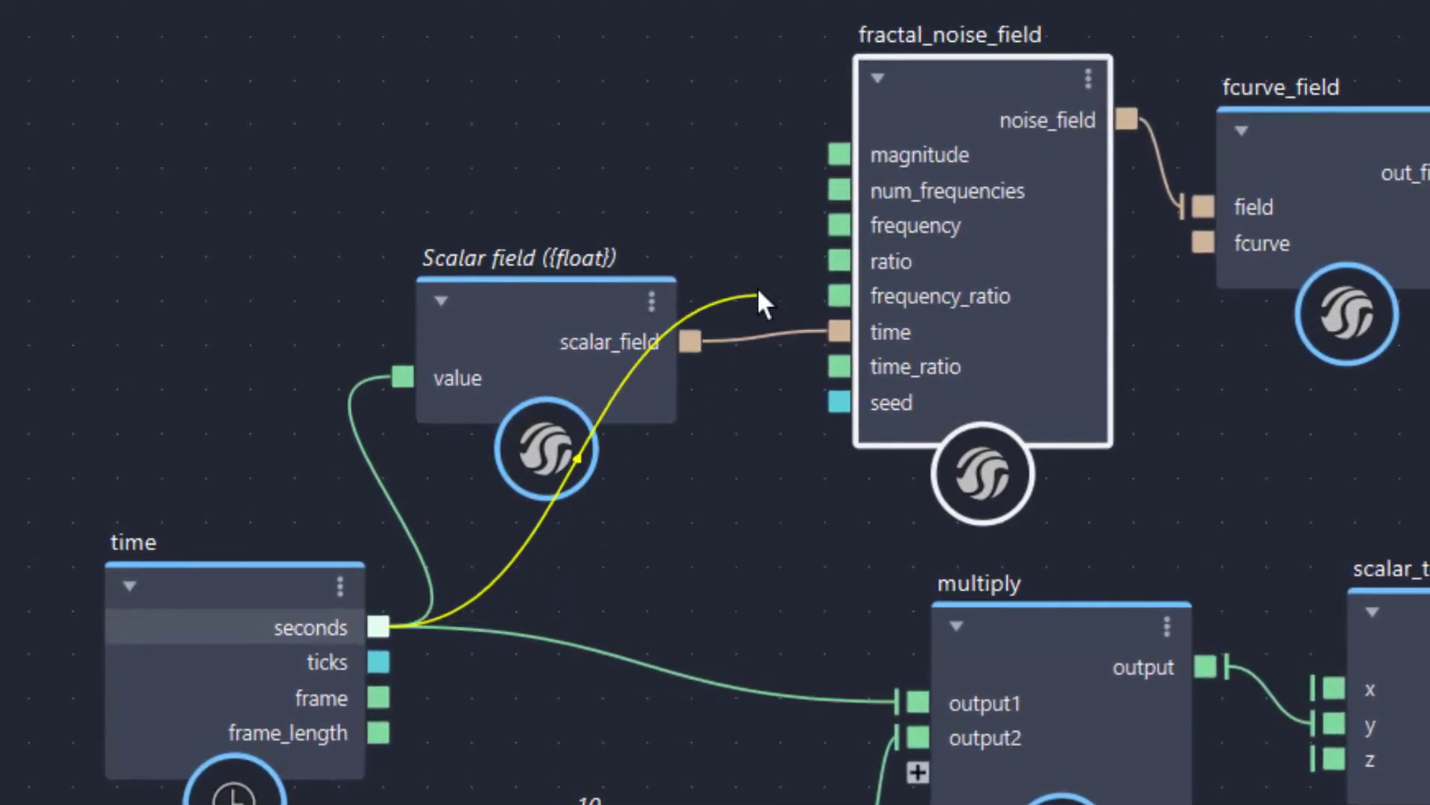
left_click_drag(808, 228, 839, 222)
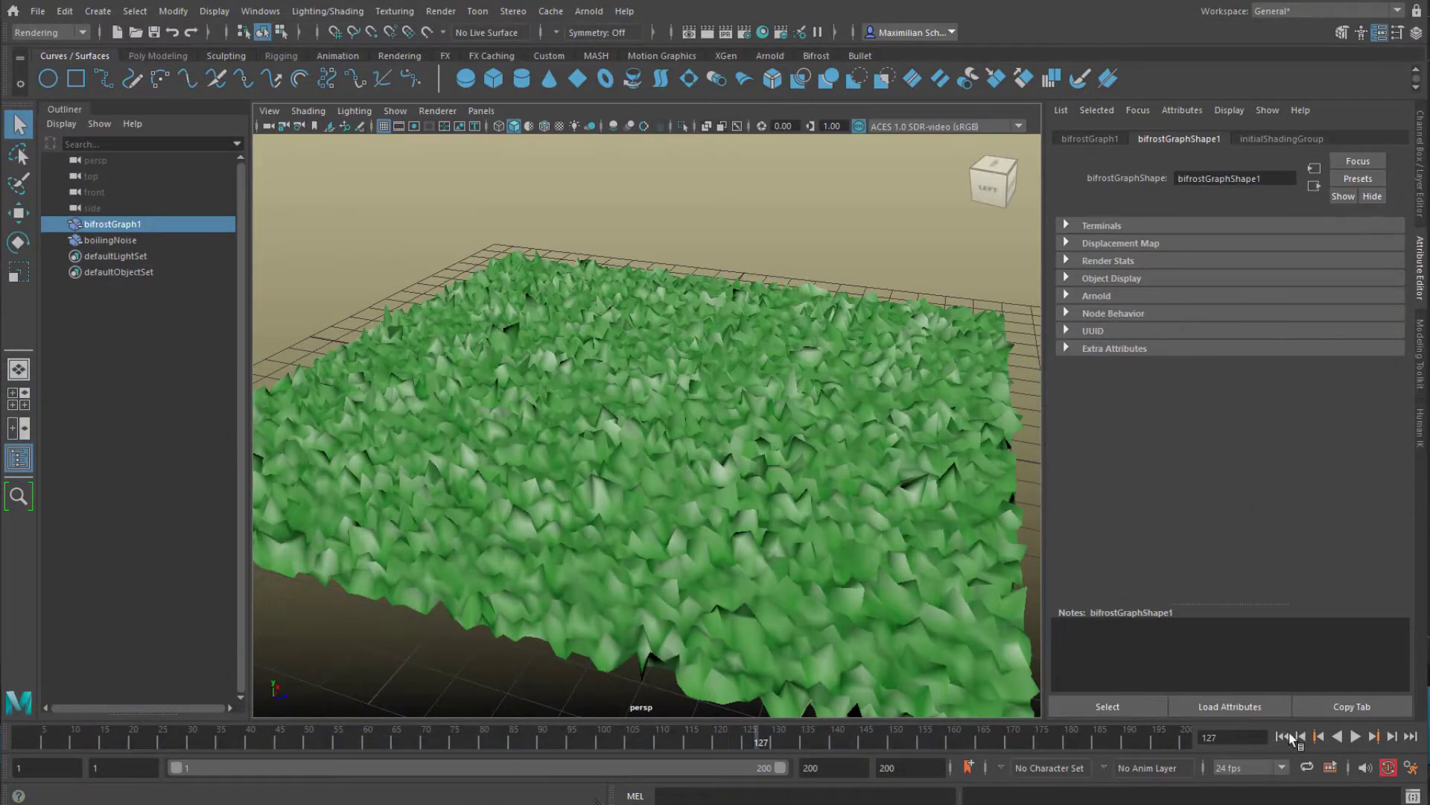
Replay the animation to frame 161, then delete the seconds-to-frequency connection
left_click(1285, 739)
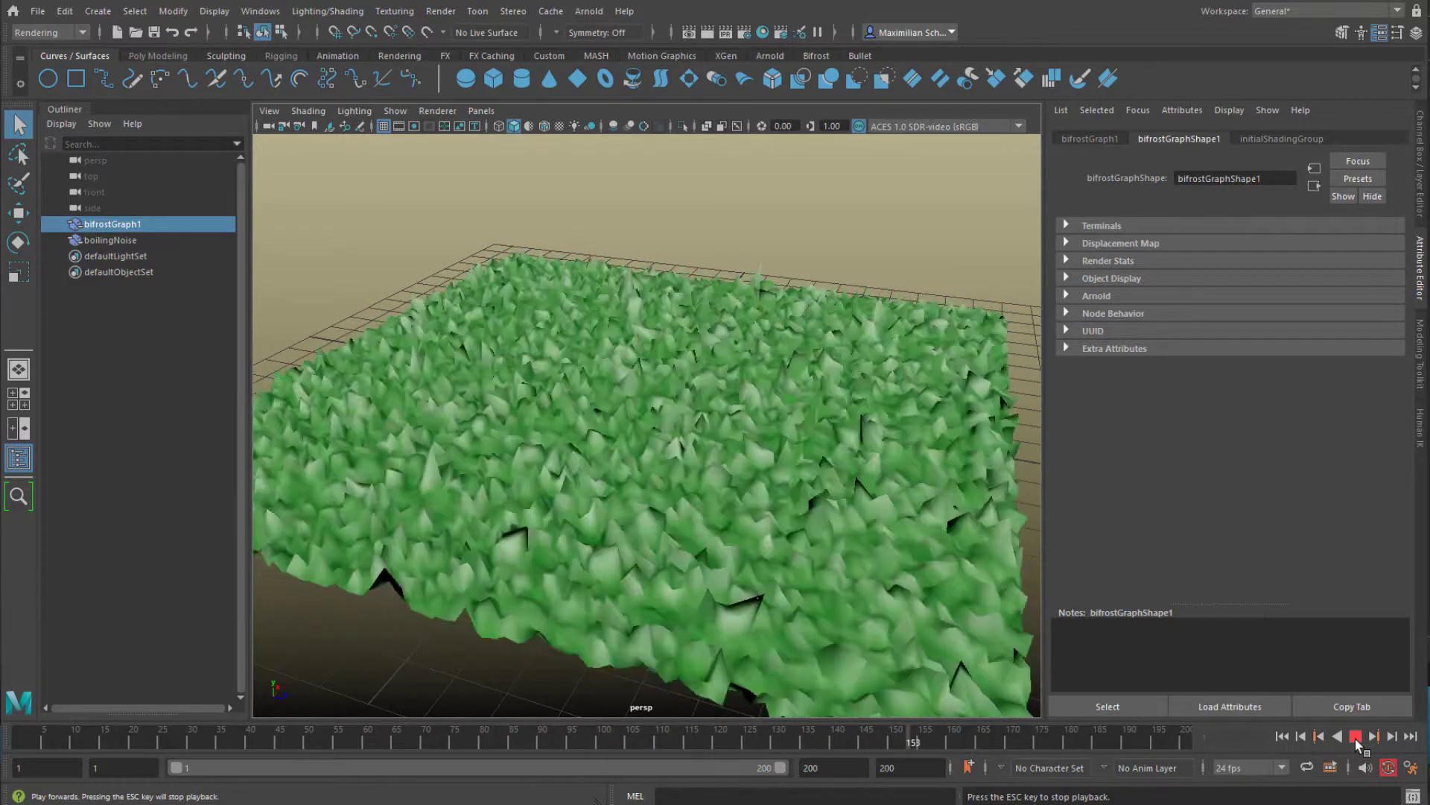
left_click(1356, 736)
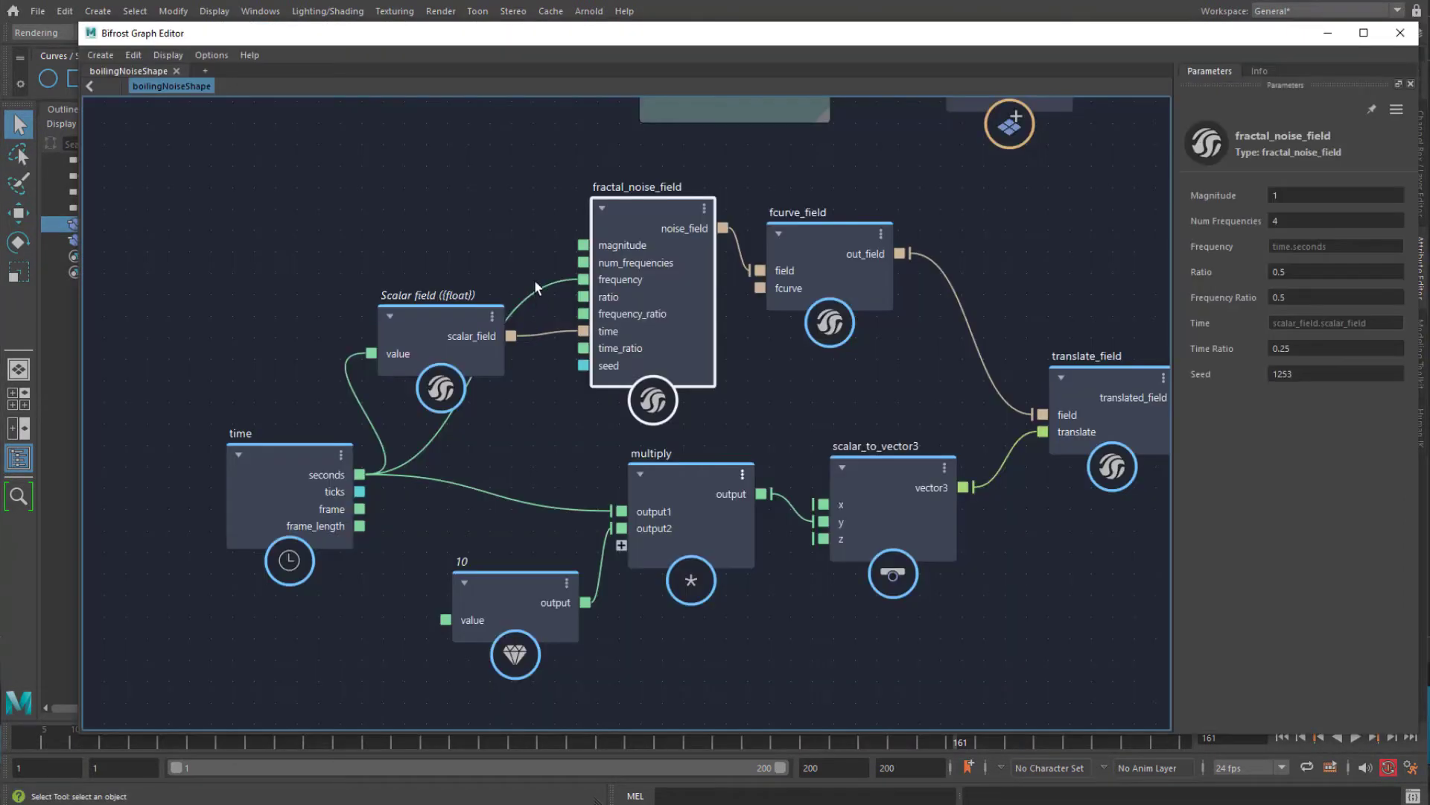
left_click(534, 279)
key("Delete")
middle_click_drag(555, 323, 388, 342)
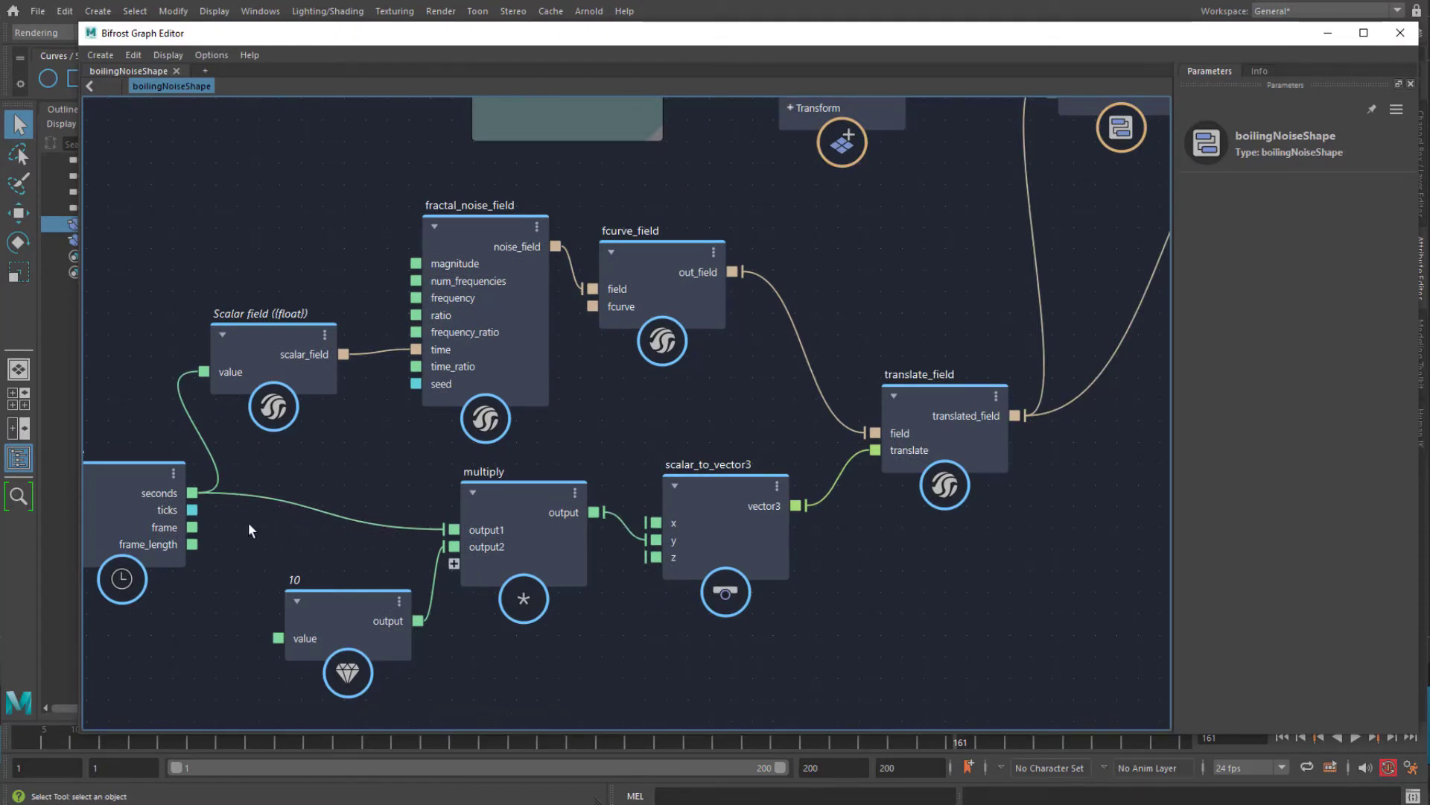
Expand create_mesh_plane's Dimensions and drive its width input with time's seconds
middle_click_drag(520, 447, 380, 616)
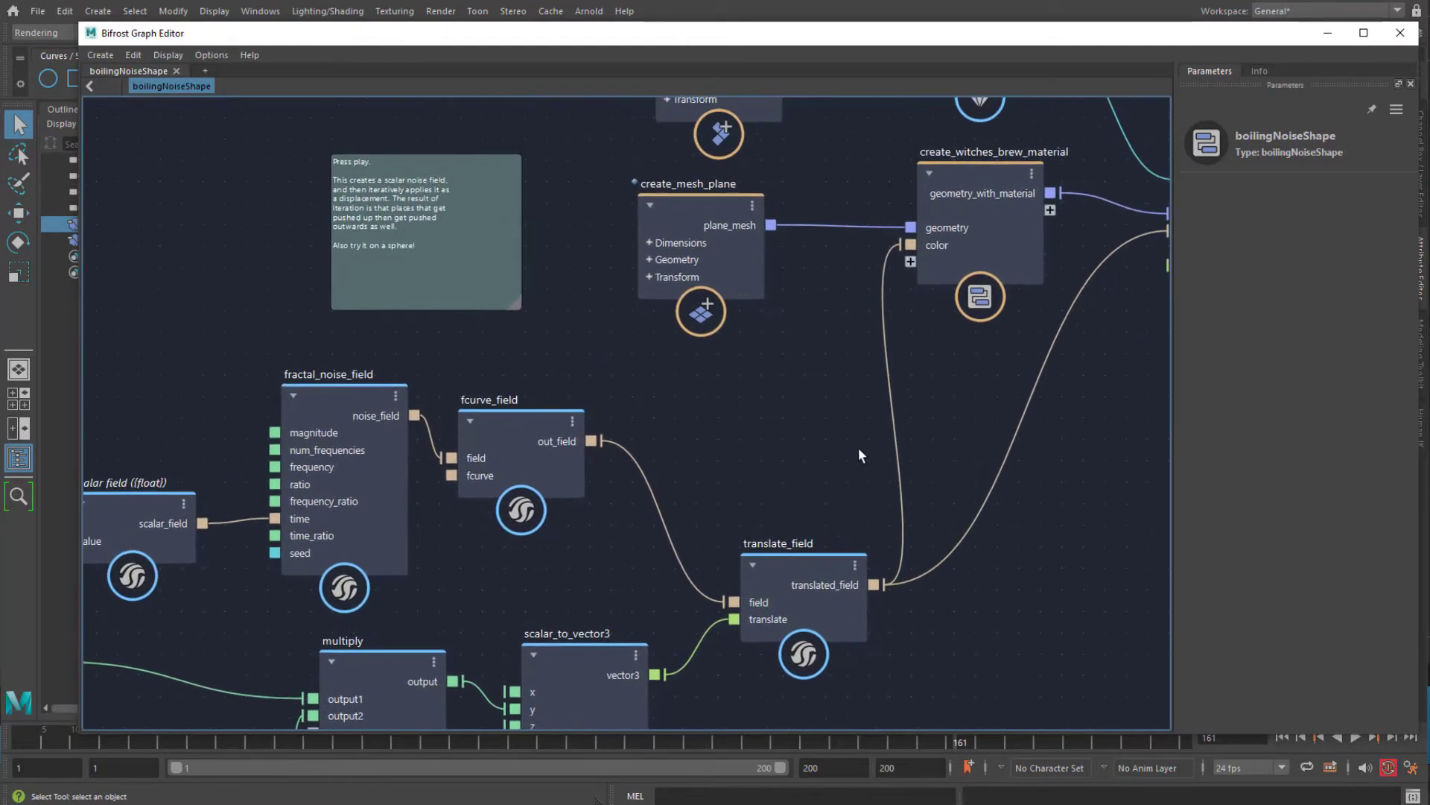
middle_click_drag(771, 378, 780, 427)
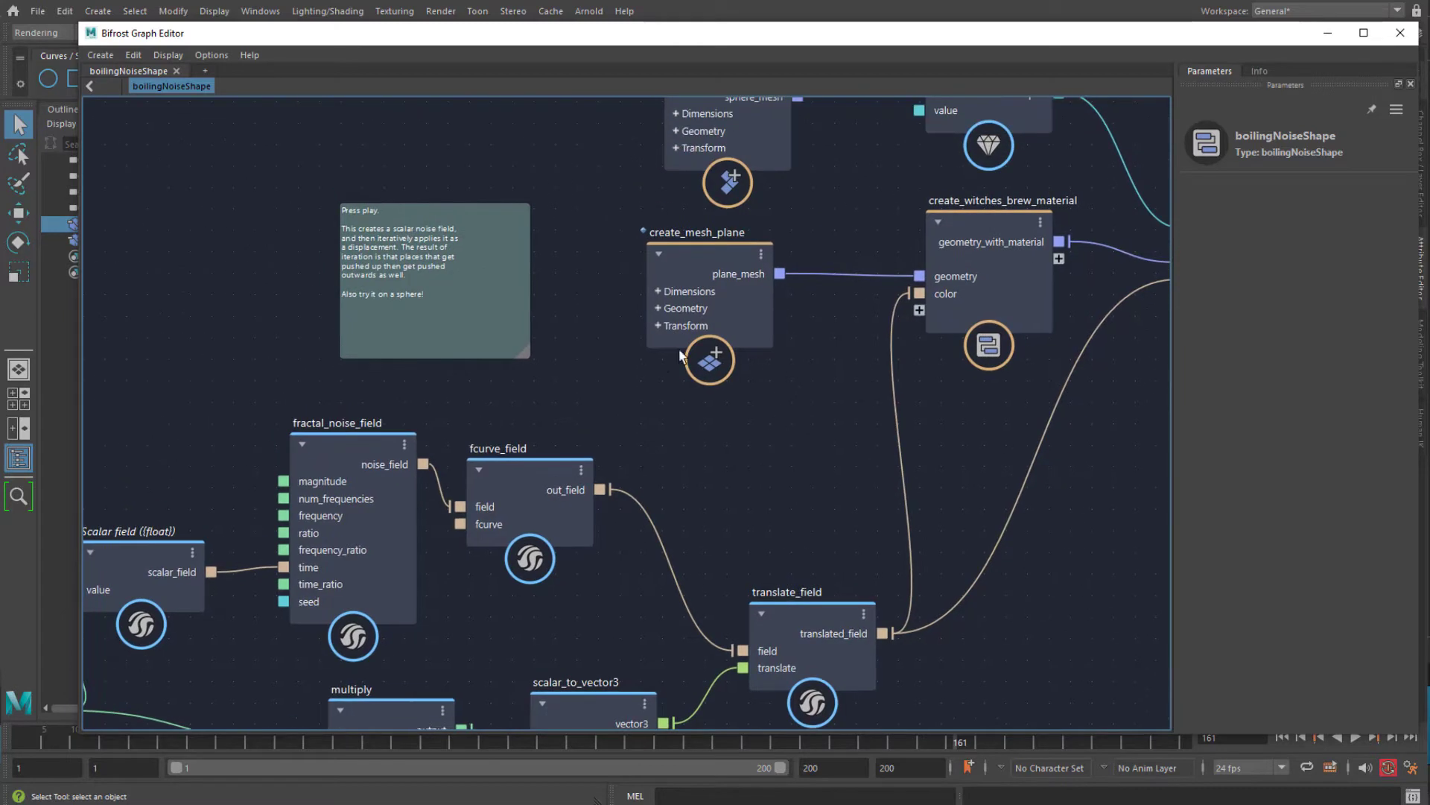
left_click(658, 292)
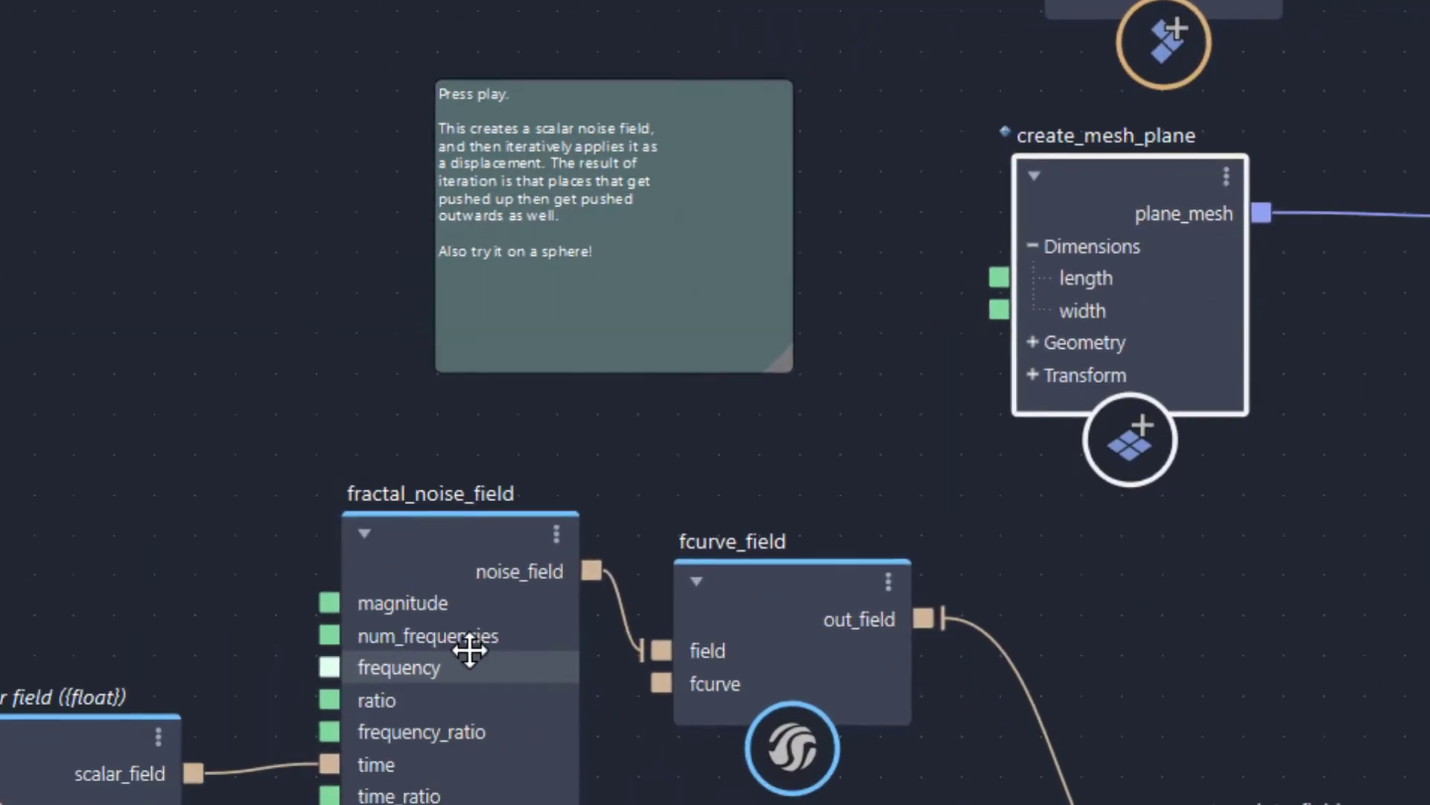
left_click_drag(284, 768, 1123, 212)
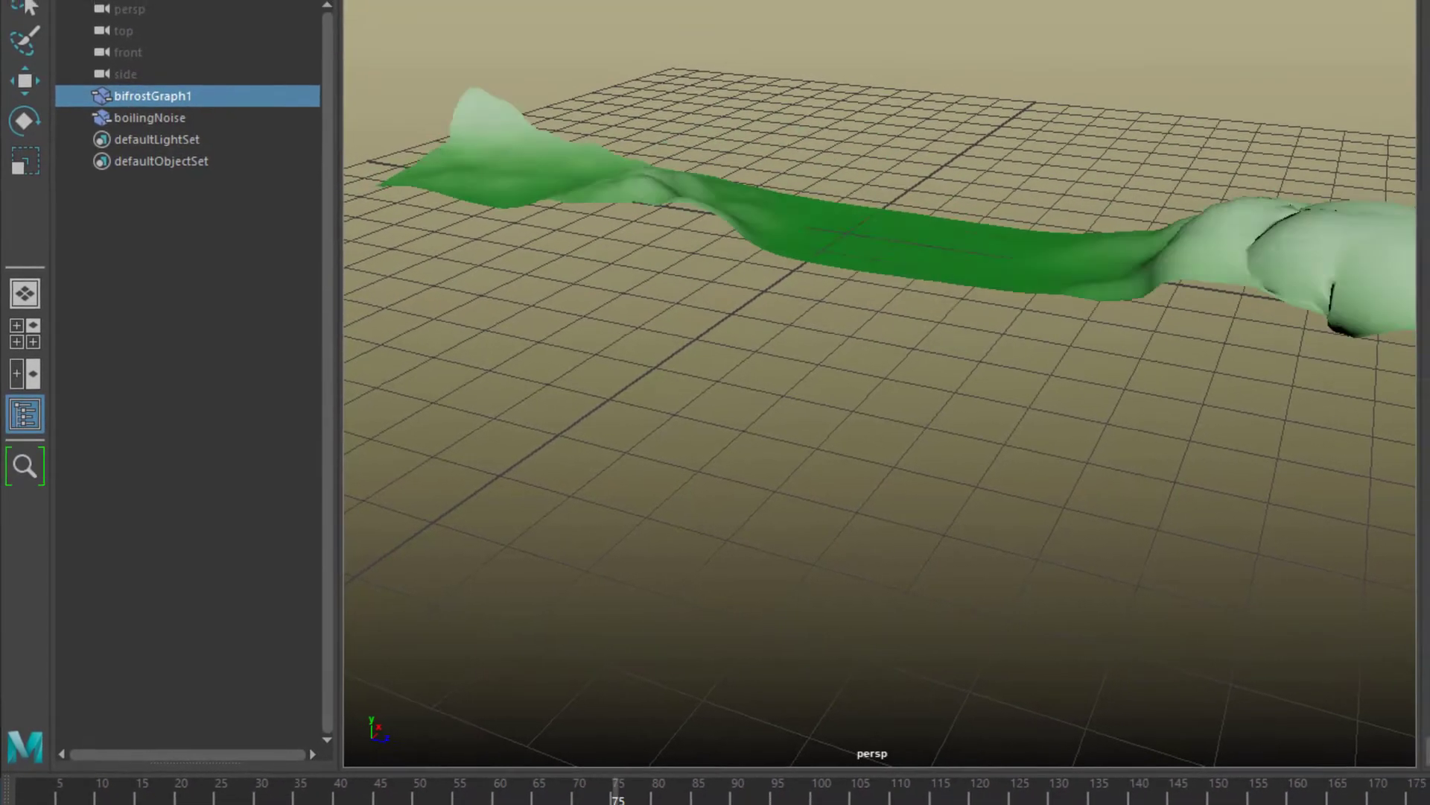
Set the animation end time to 500 and play the widening terrain to frame 463
left_click_drag(1278, 525, 1207, 577, "alt")
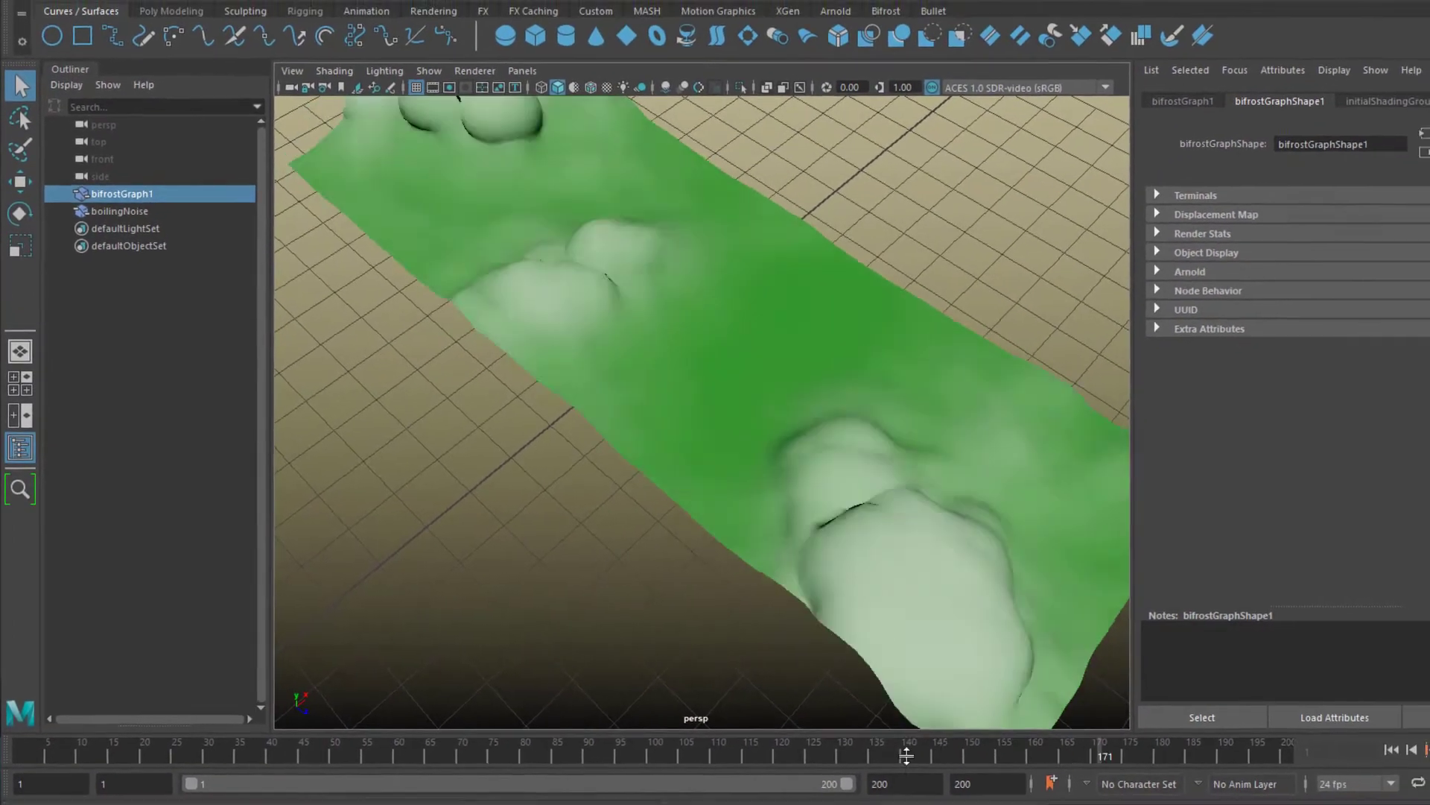
double_click(891, 783)
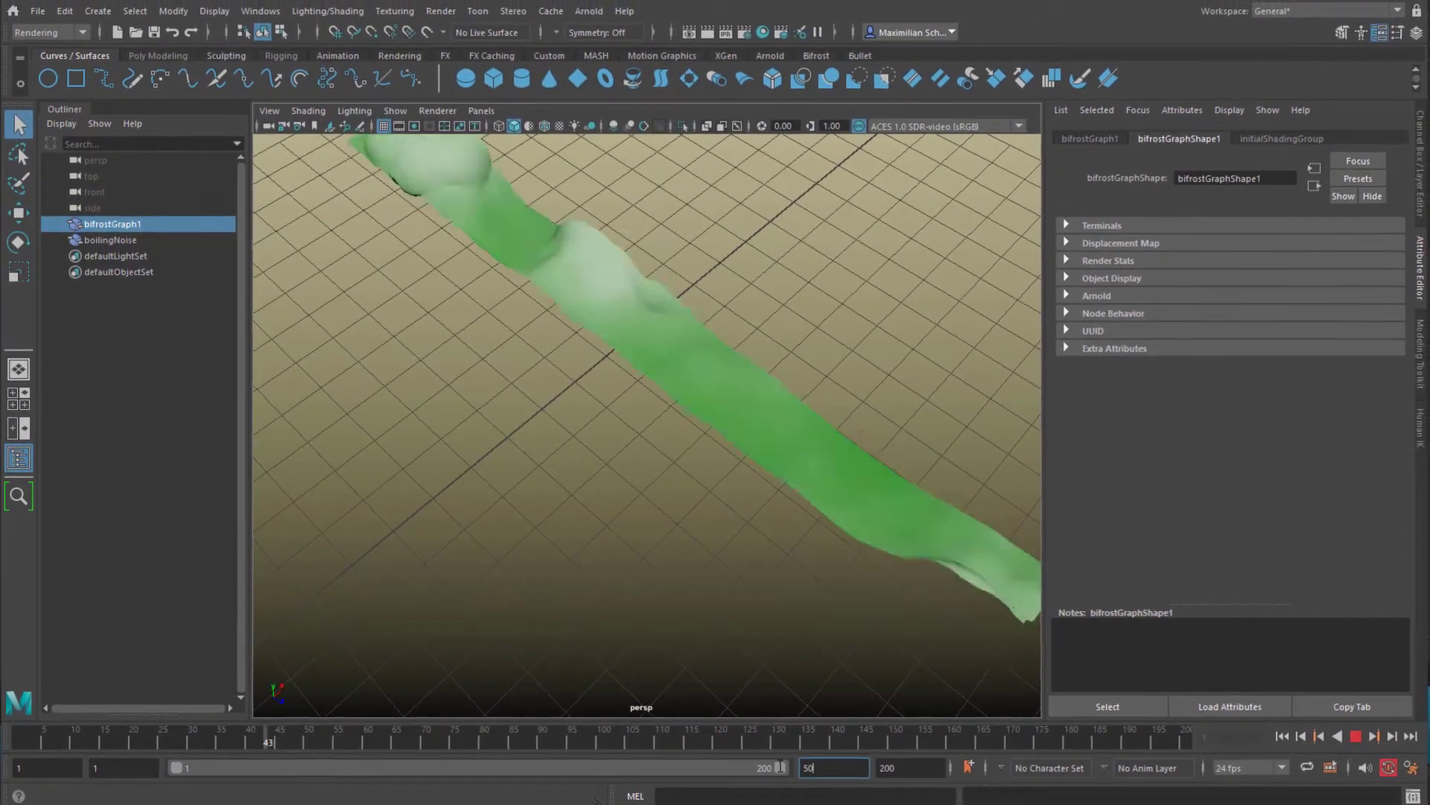
type("500")
key("Return")
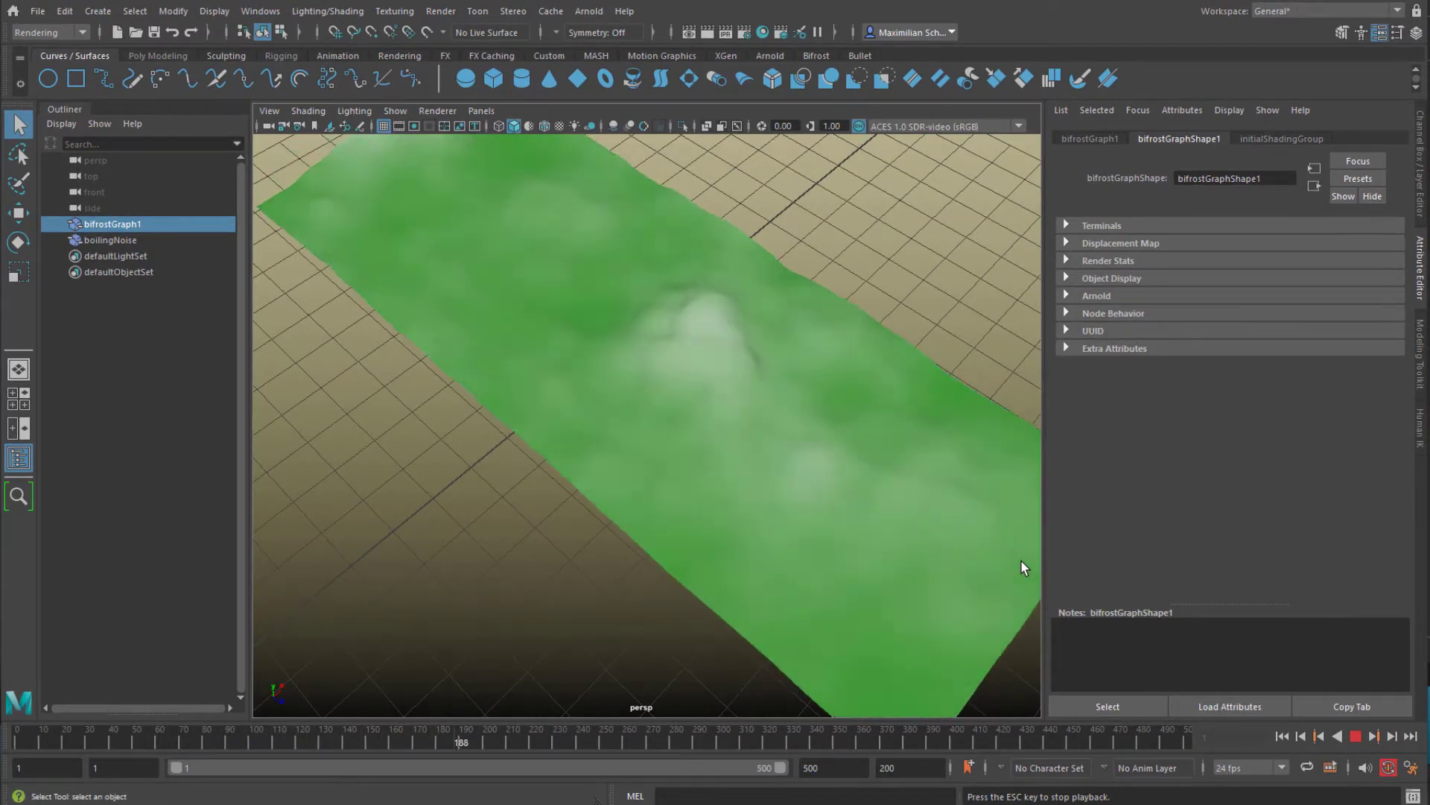
scroll(1010, 562, "down", 10)
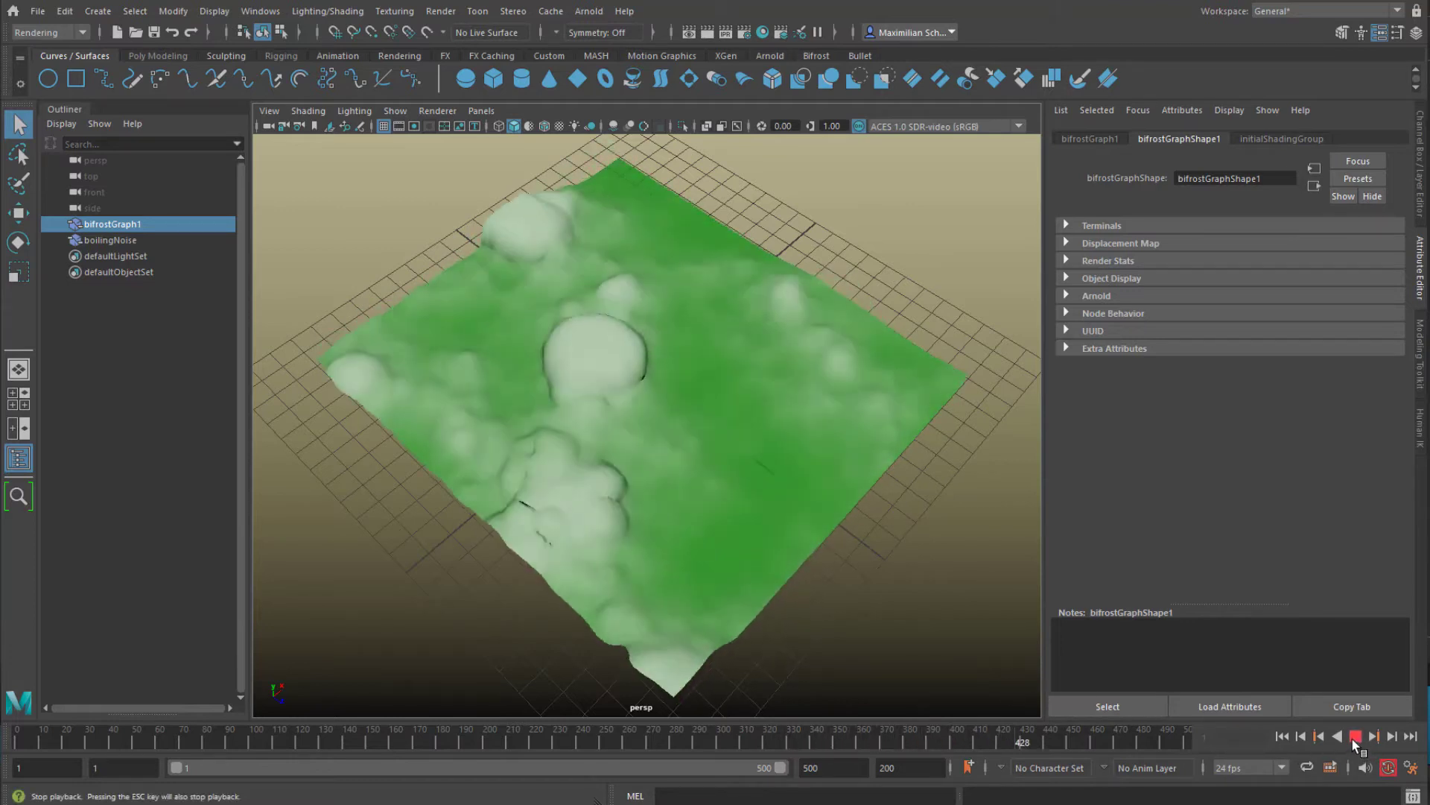
left_click(1354, 736)
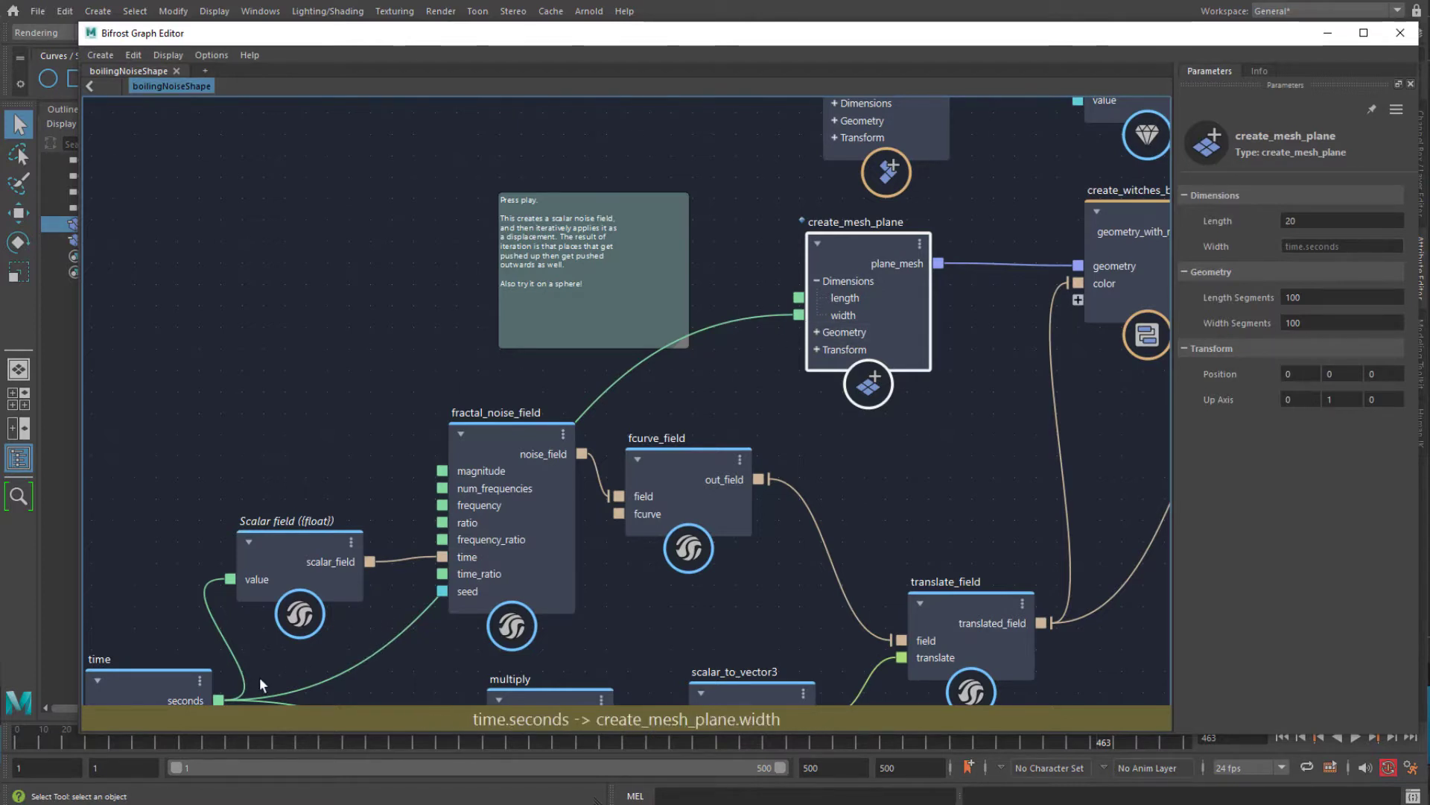
Connect the time node's frame output to create_mesh_plane's length, leaving seconds on its width
middle_click_drag(266, 666, 269, 594)
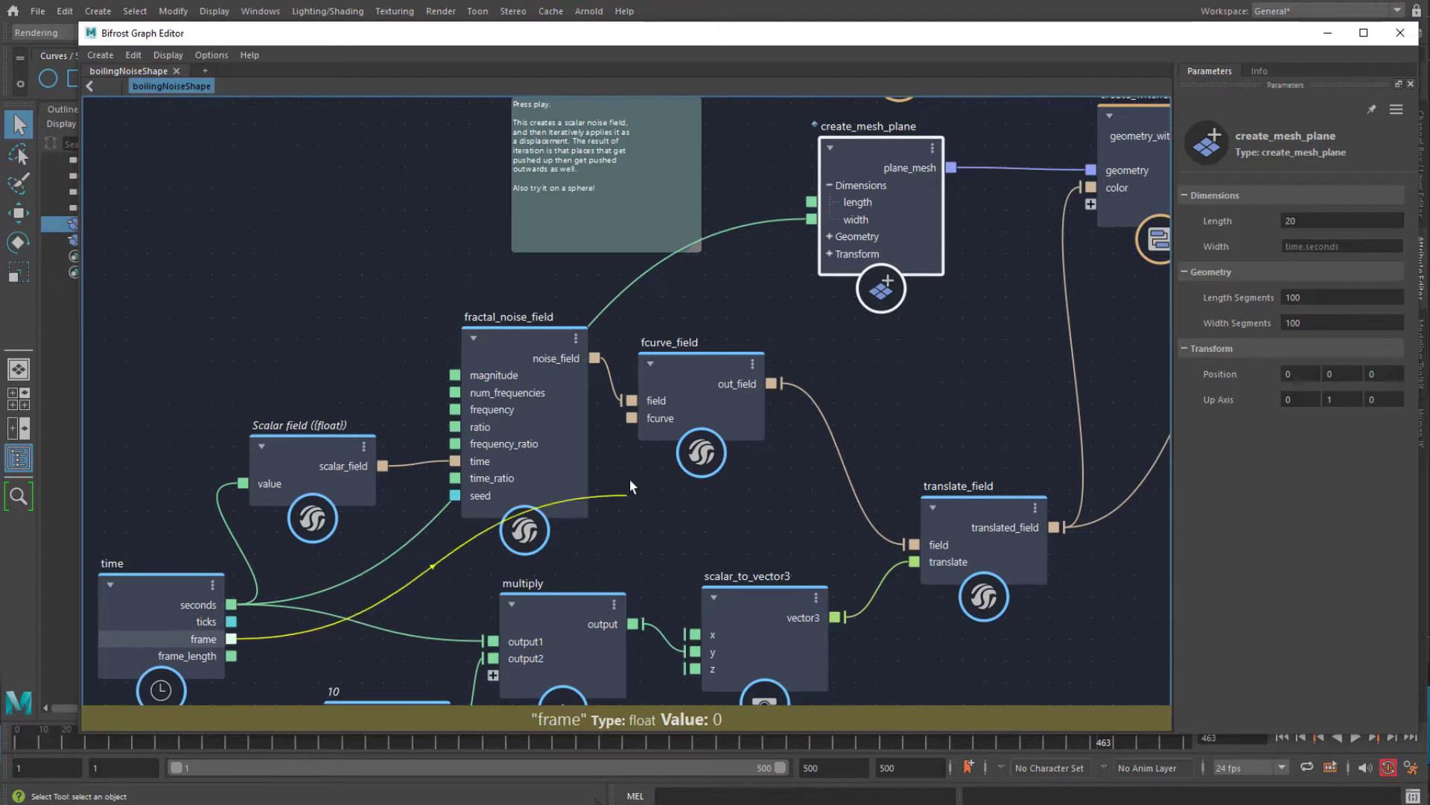
left_click_drag(690, 287, 809, 202)
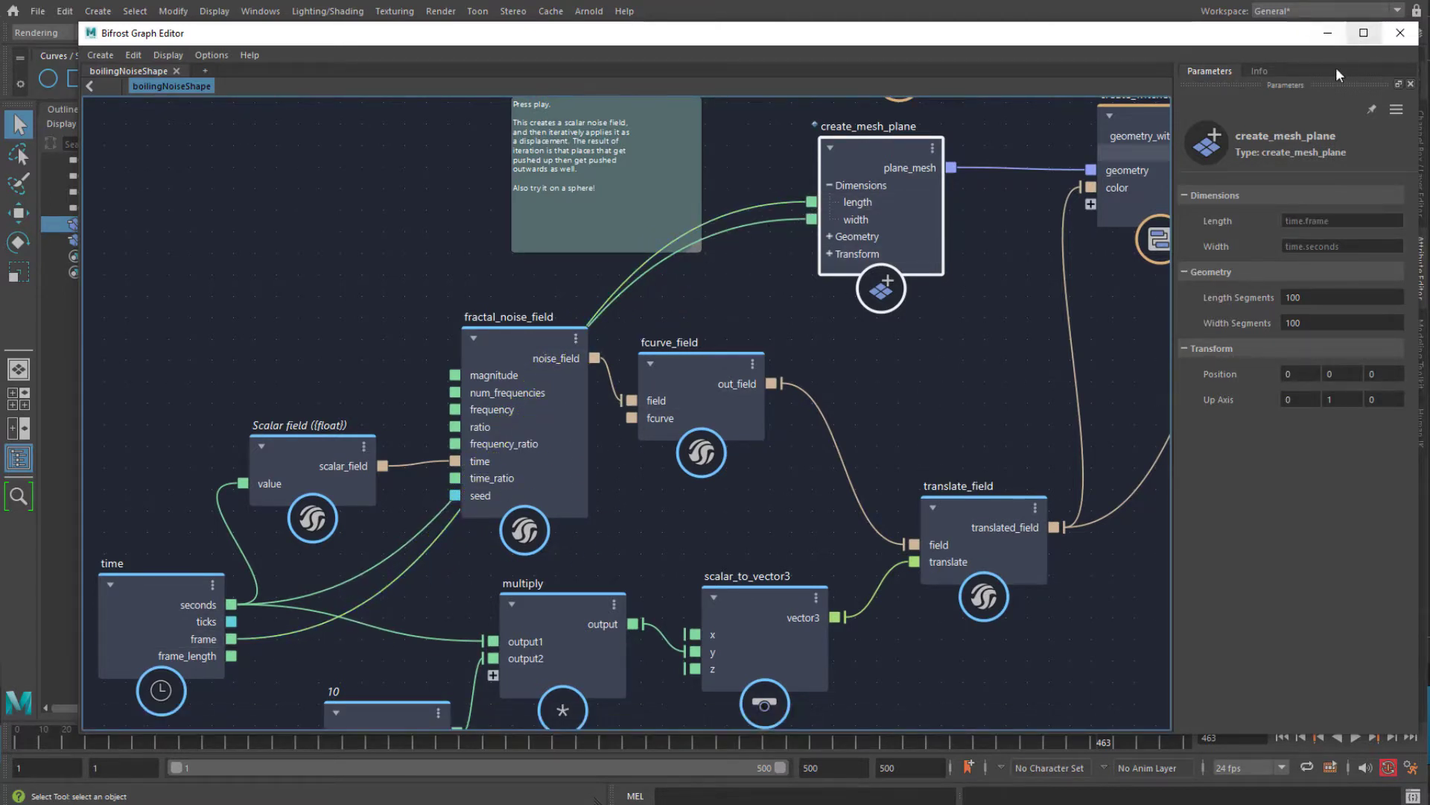
left_click_drag(1067, 167, 1201, 92)
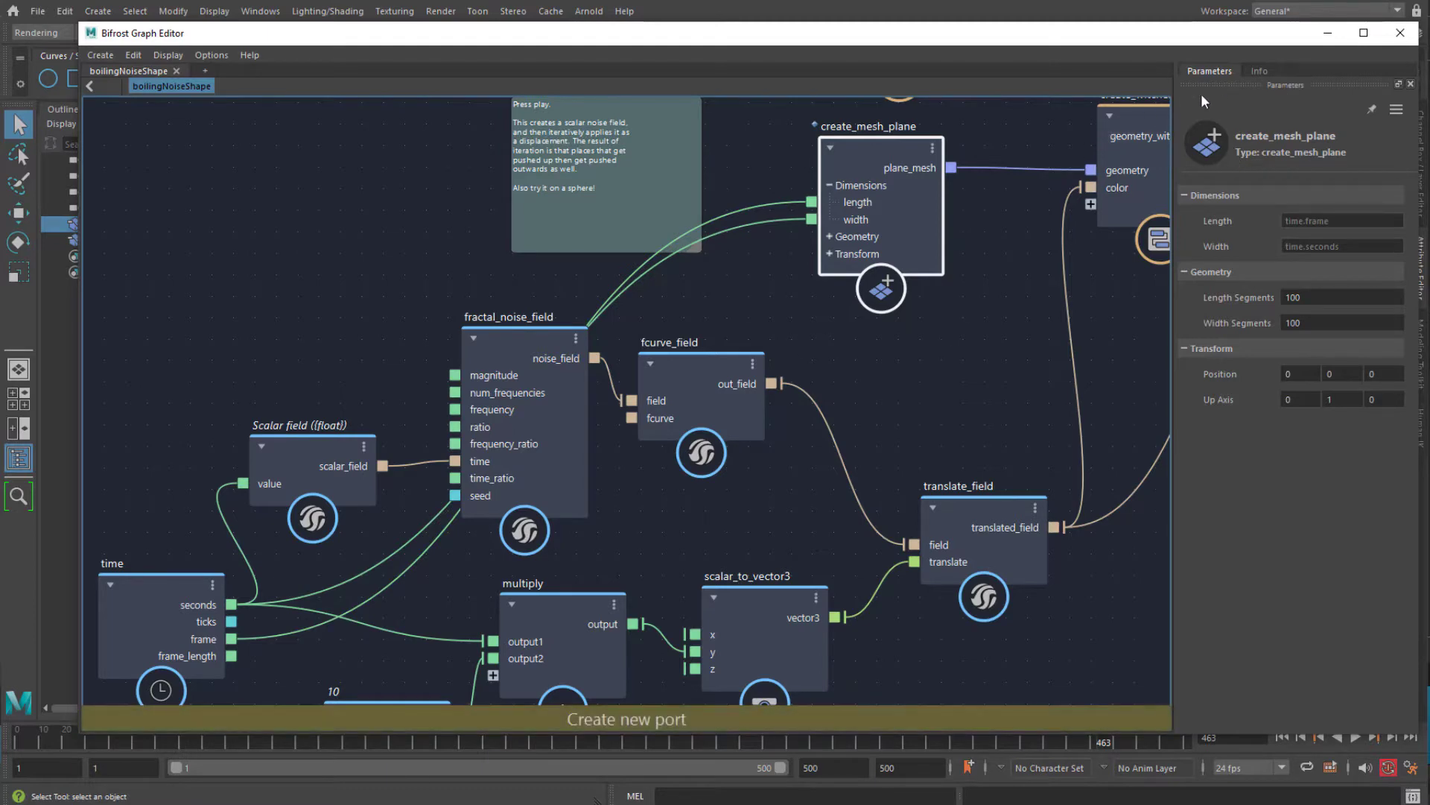
Play the animation from frame 1 with the camera dollied out, stopping at frame 235
left_click(1327, 34)
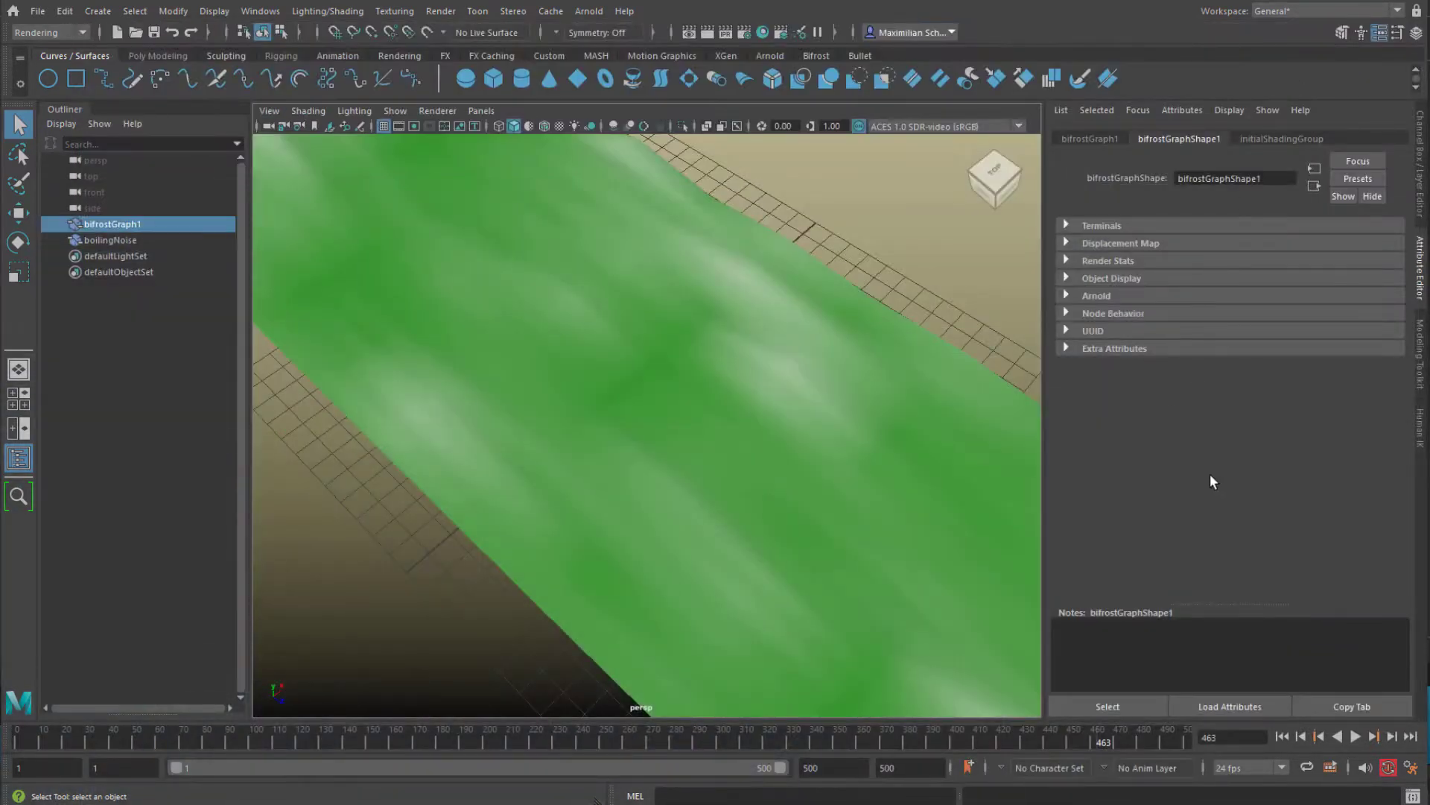
left_click(1283, 737)
scroll(834, 578, "down", 5)
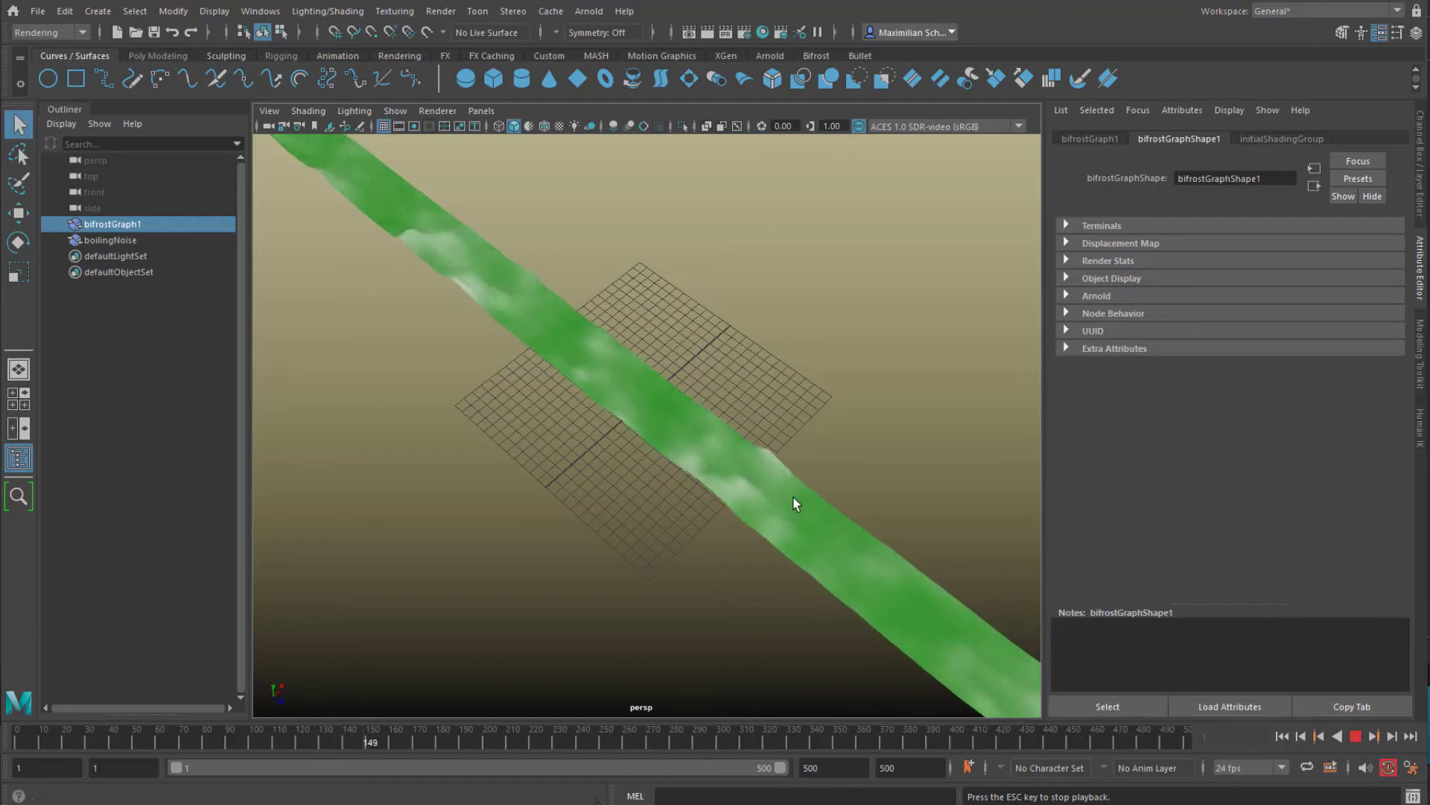
scroll(469, 575, "down", 8)
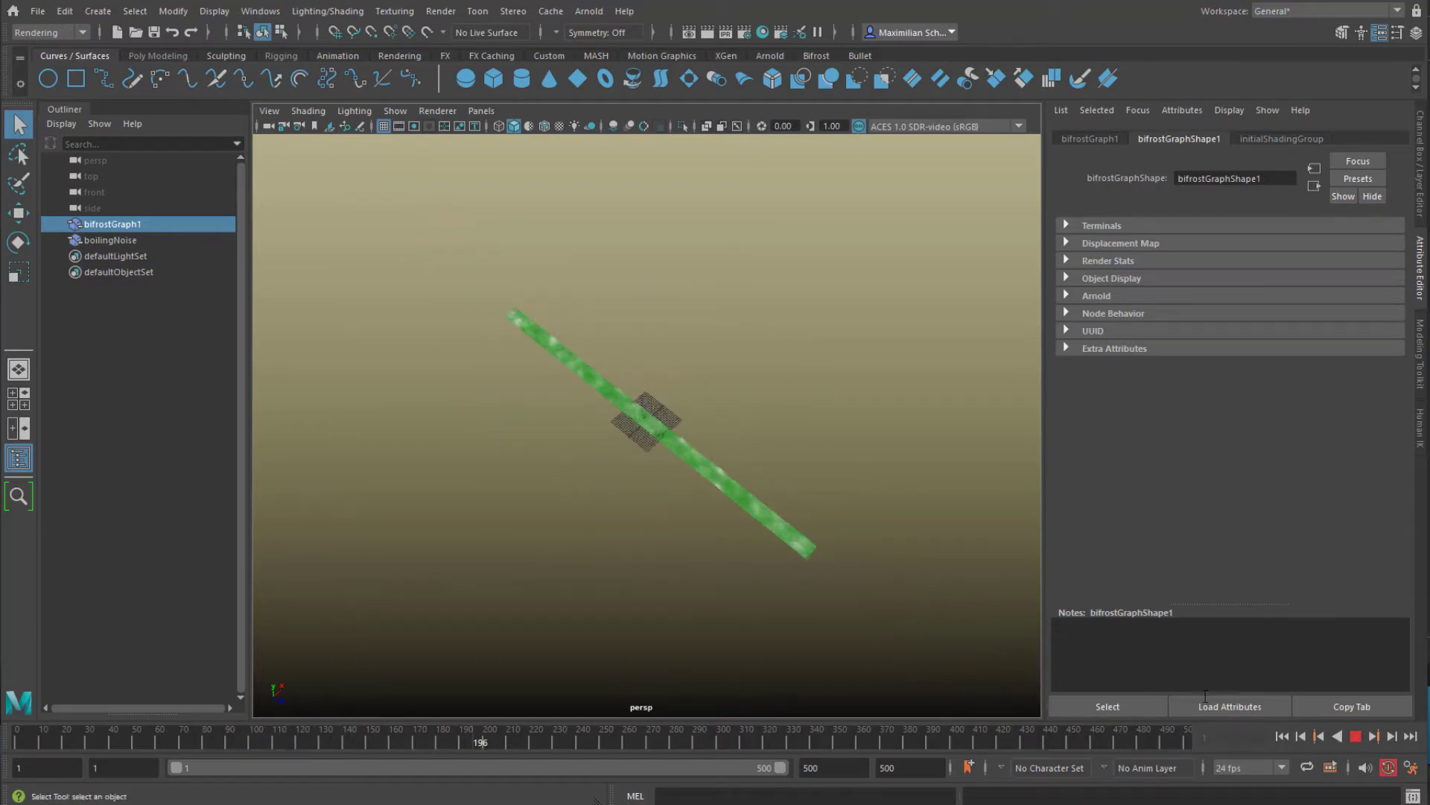
left_click(1355, 737)
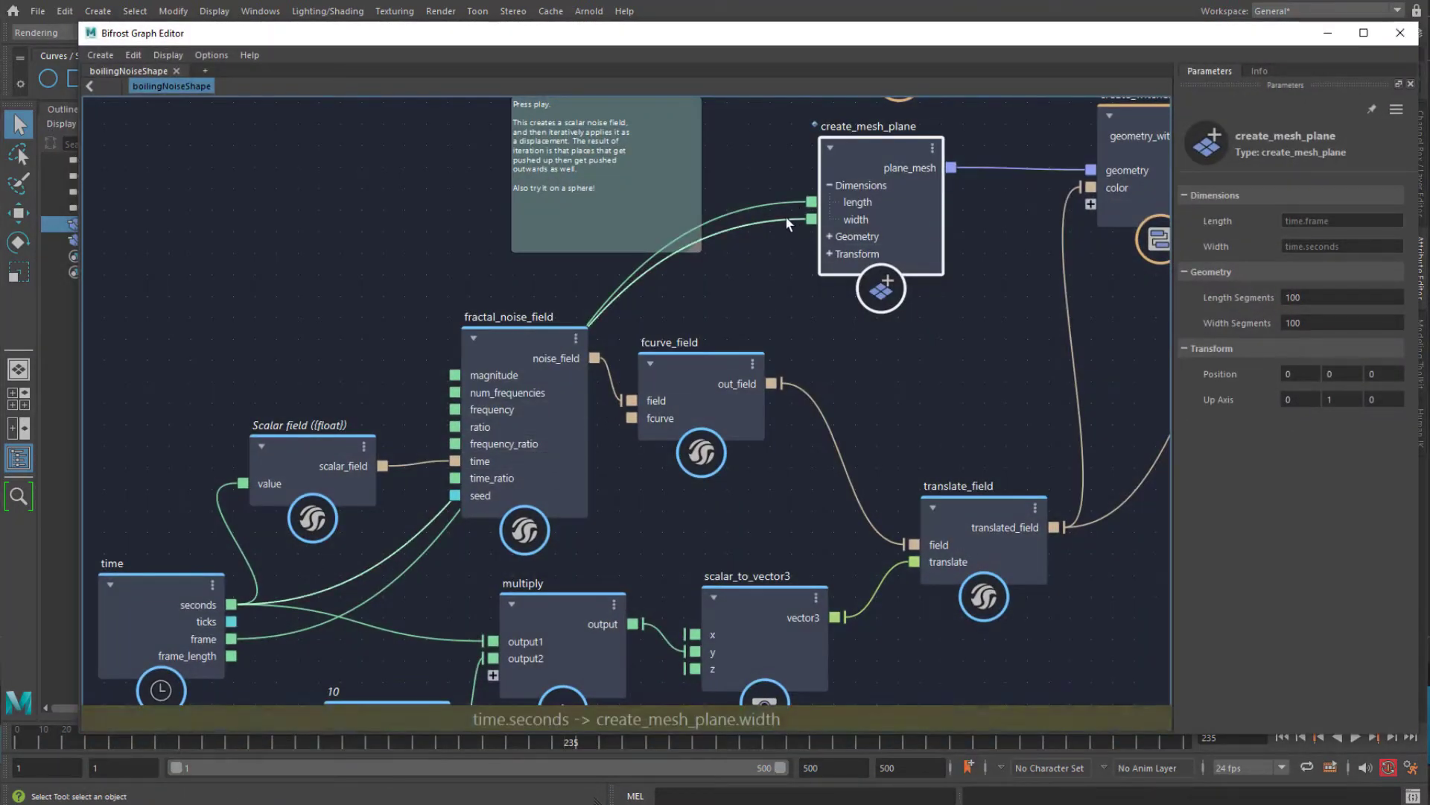
Delete both time connections feeding create_mesh_plane's length and width
left_click_drag(776, 194, 776, 231)
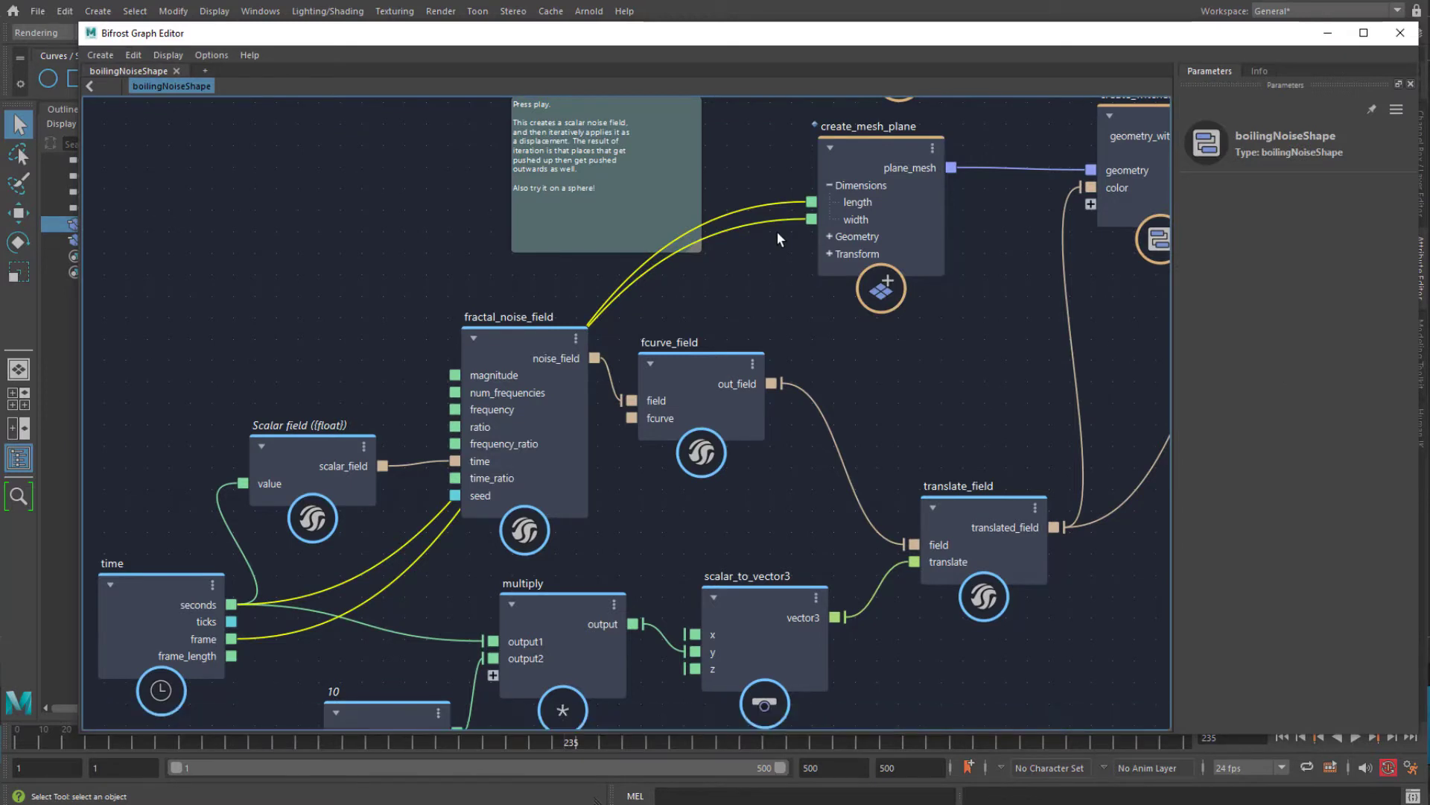
key("Delete")
middle_click_drag(920, 305, 594, 351)
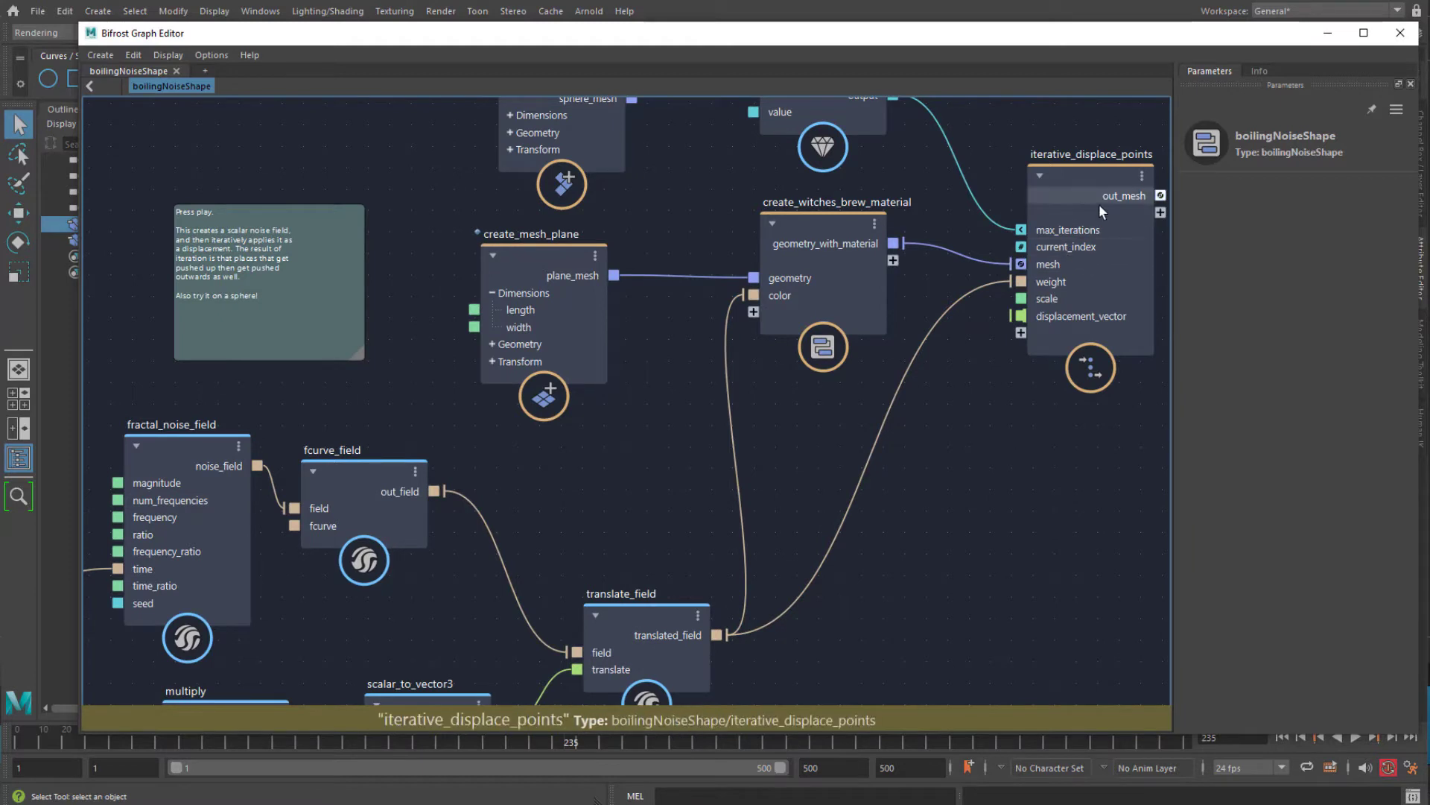
Drive iterative_displace_points' scale with time.seconds, then hide the graph editor and dolly closer
scroll(641, 520, "down", 2)
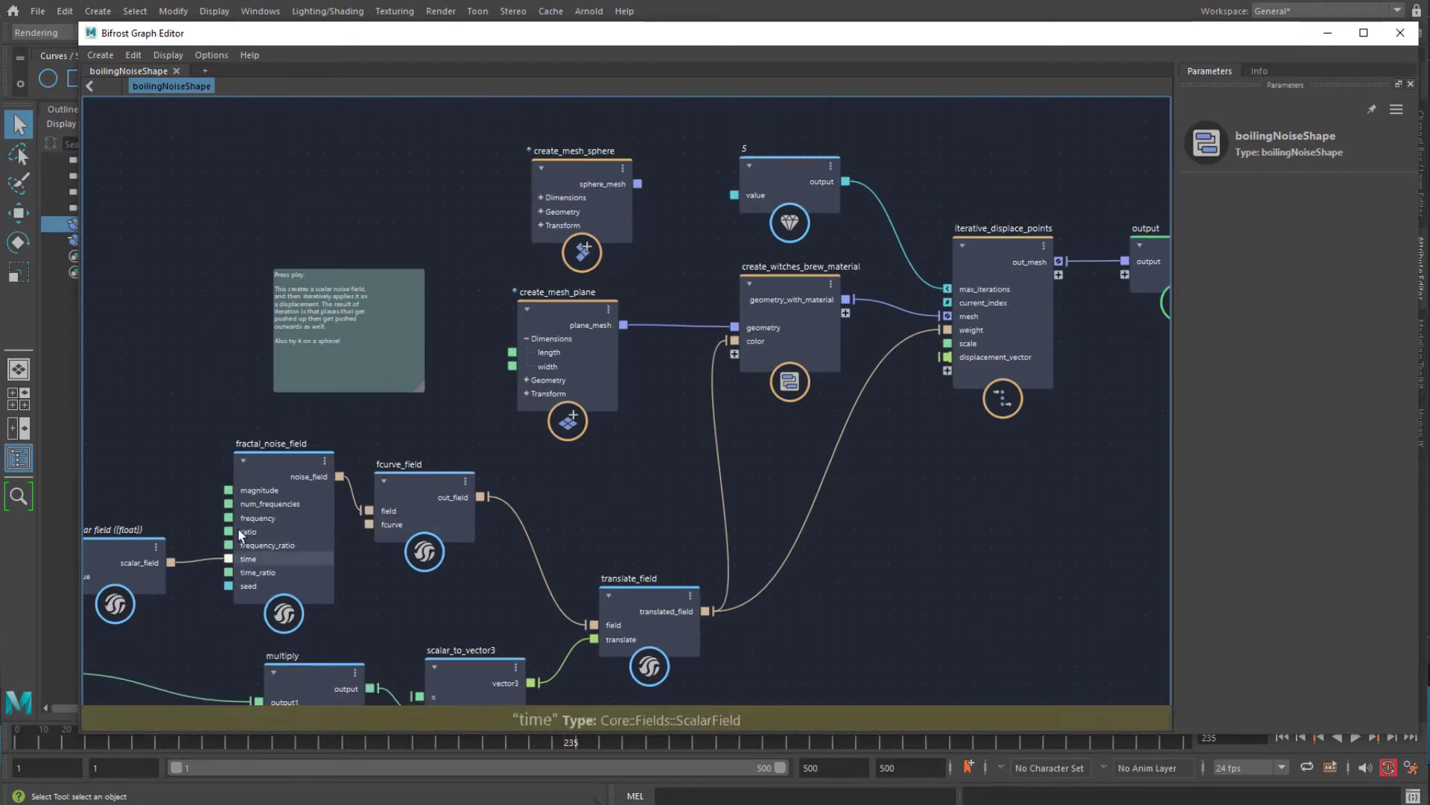
middle_click_drag(238, 528, 394, 424)
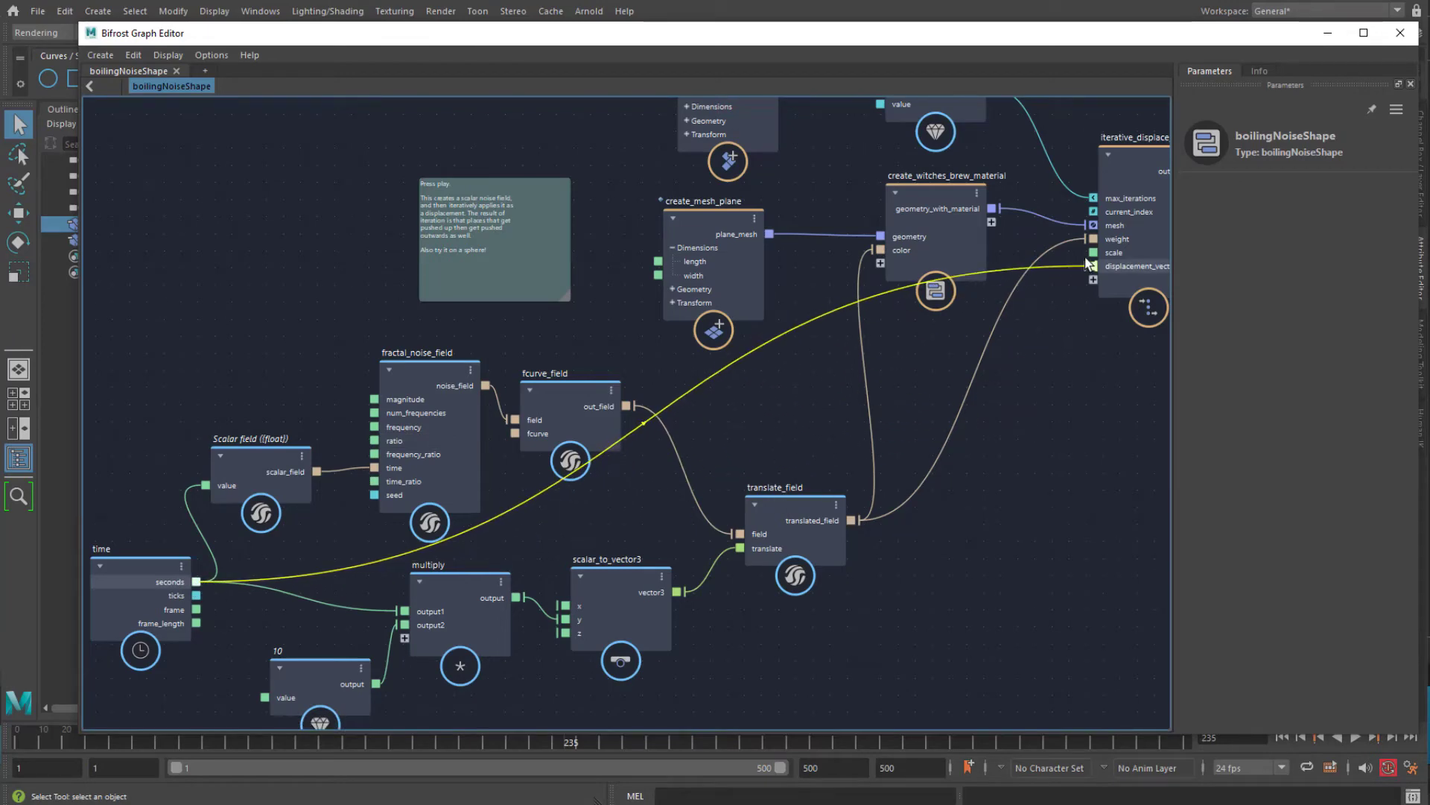
left_click_drag(1089, 262, 1093, 253)
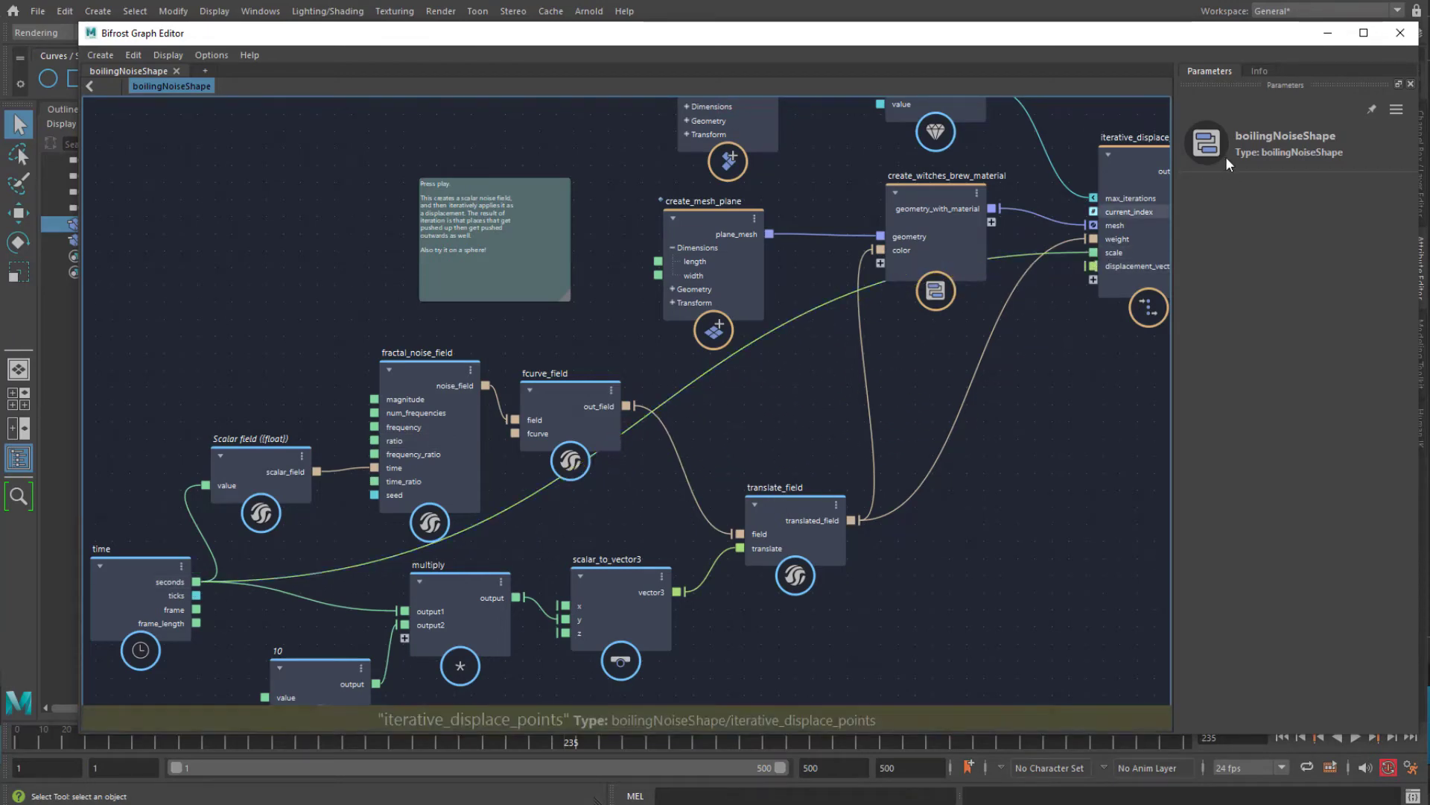
left_click(1328, 33)
right_click_drag(616, 621, 1019, 674, "alt")
Replay the animation from frame 1 to watch the plane boil into spiky green shards
left_click(1281, 737)
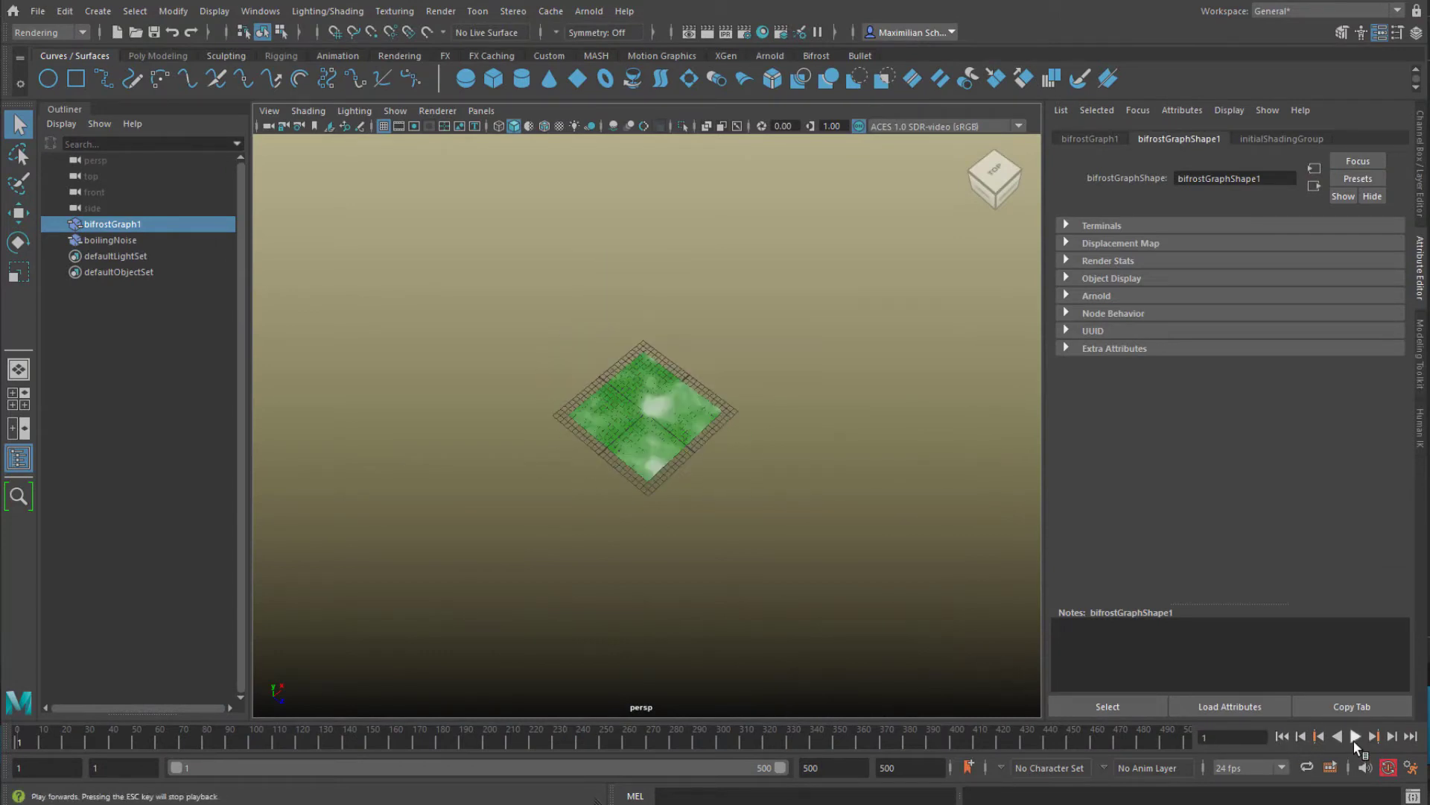
left_click(1355, 737)
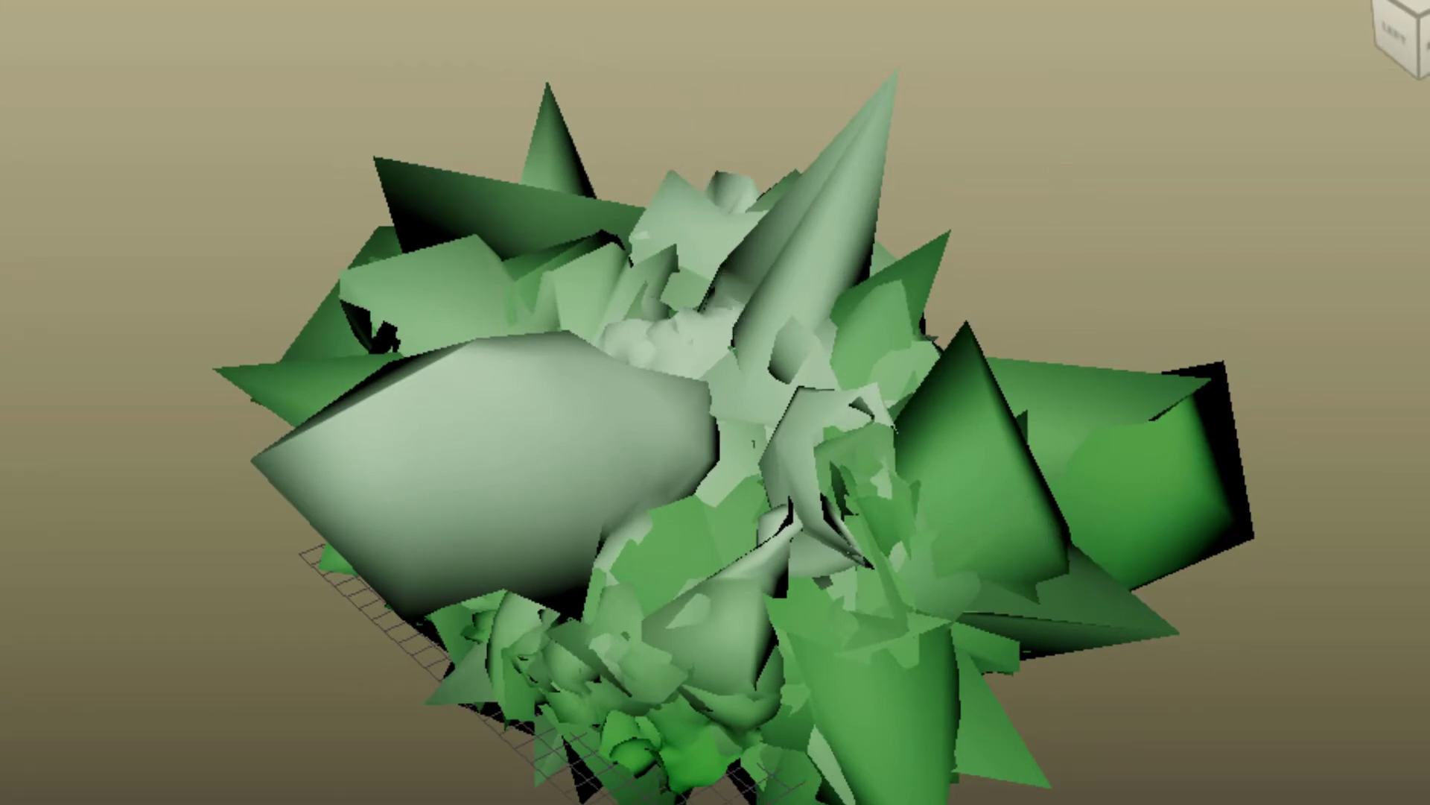
Add an Arnold area light and zoom into the render of the green displaced mass
left_click(589, 11)
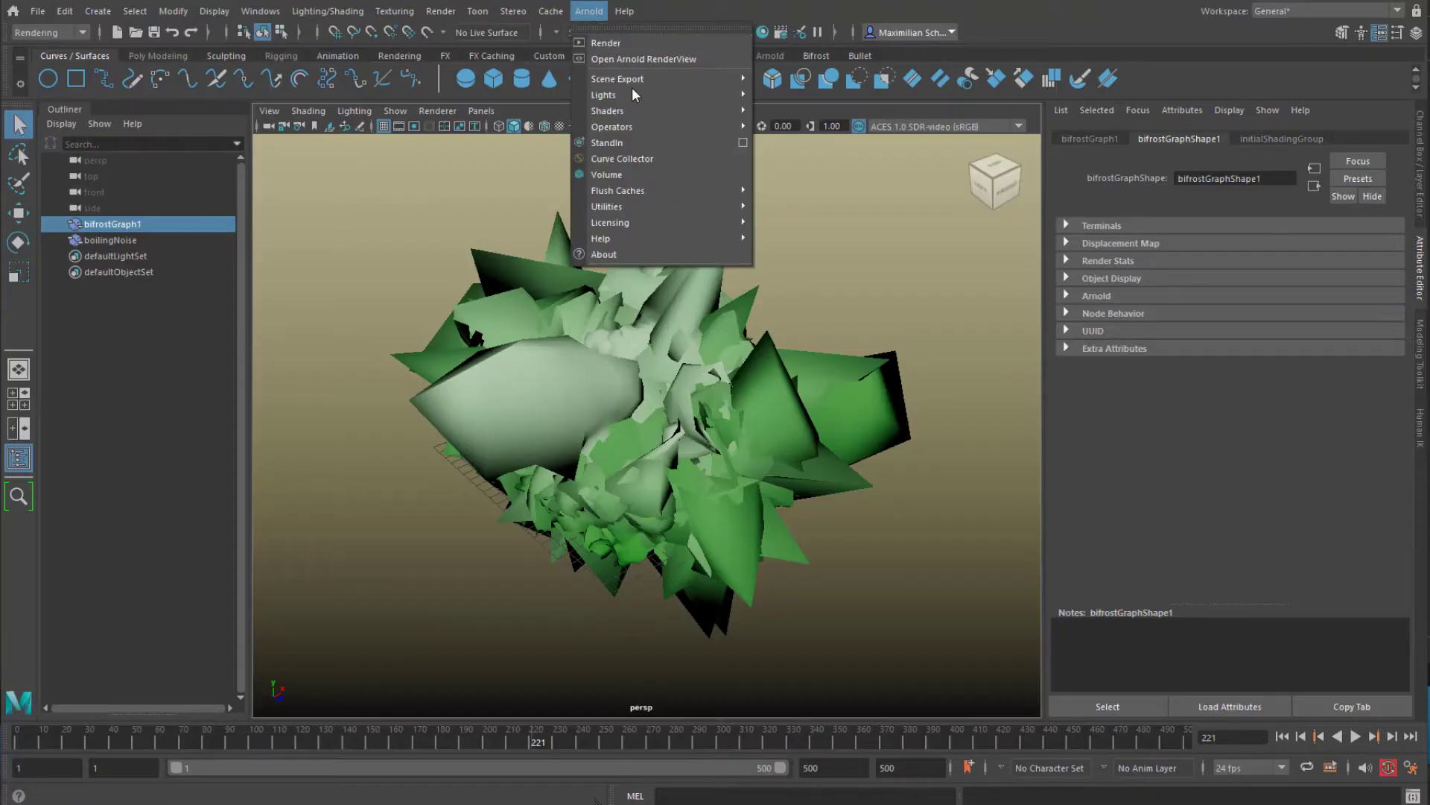
mouse_move(631, 88)
left_click(801, 97)
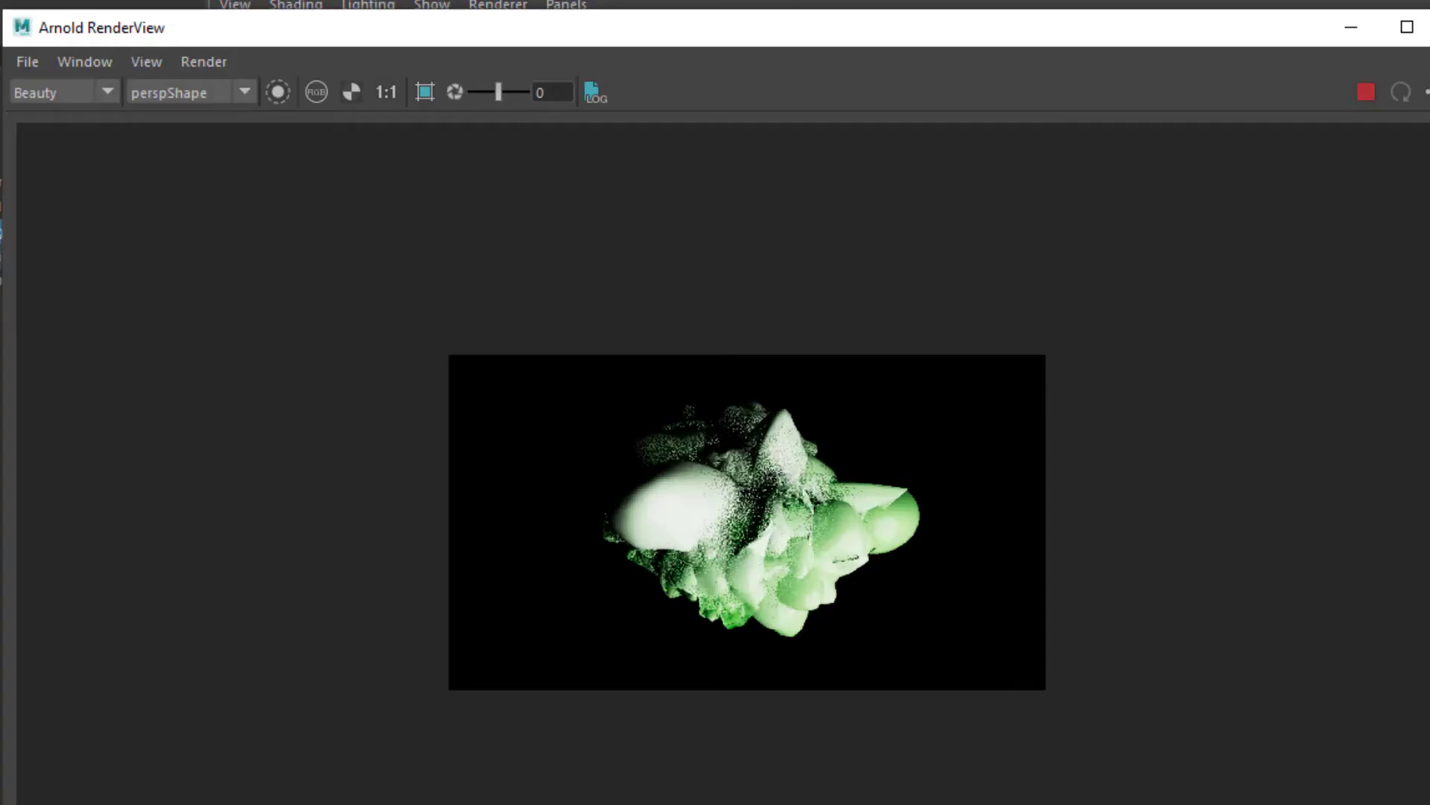
scroll(612, 424, "up", 1)
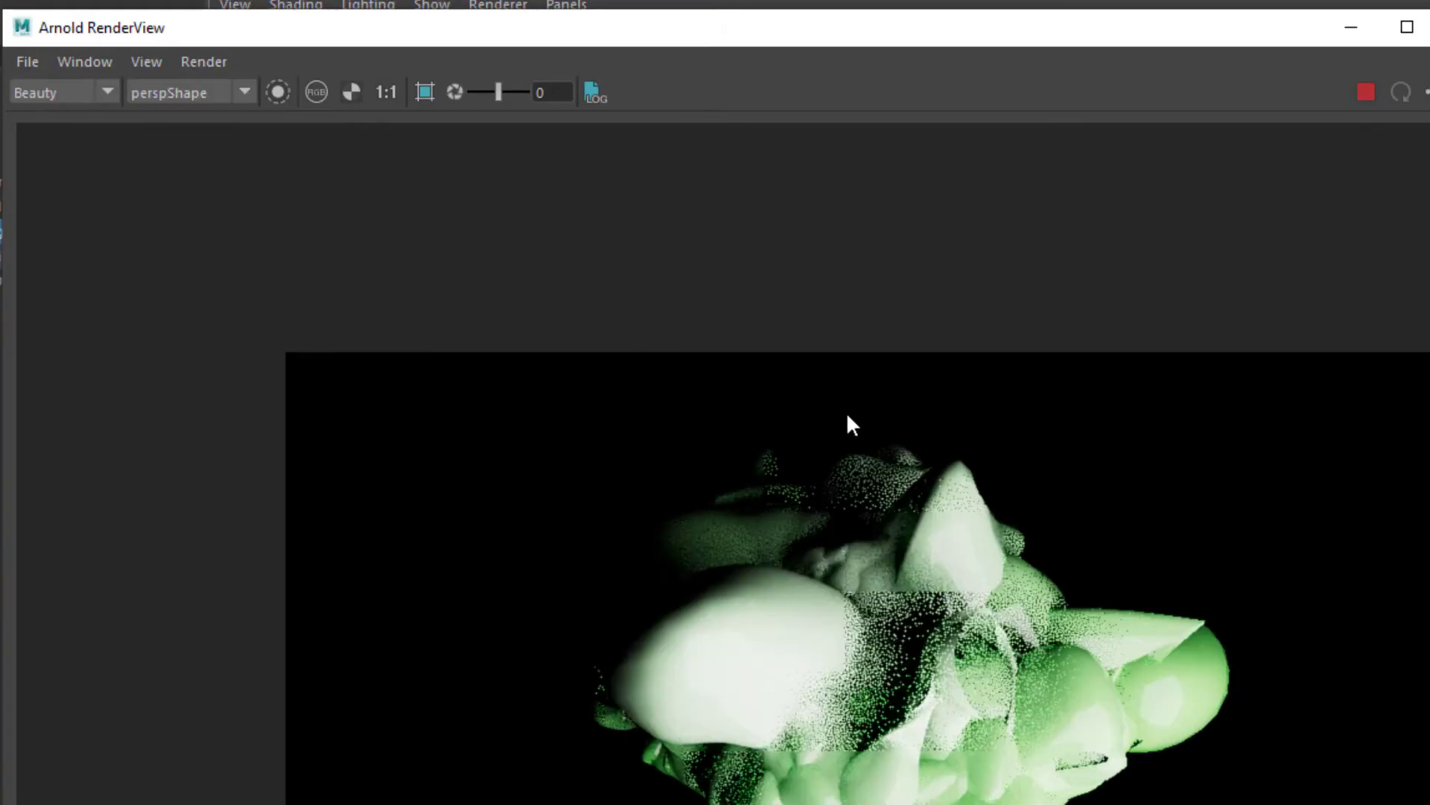
middle_click_drag(878, 476, 741, 300)
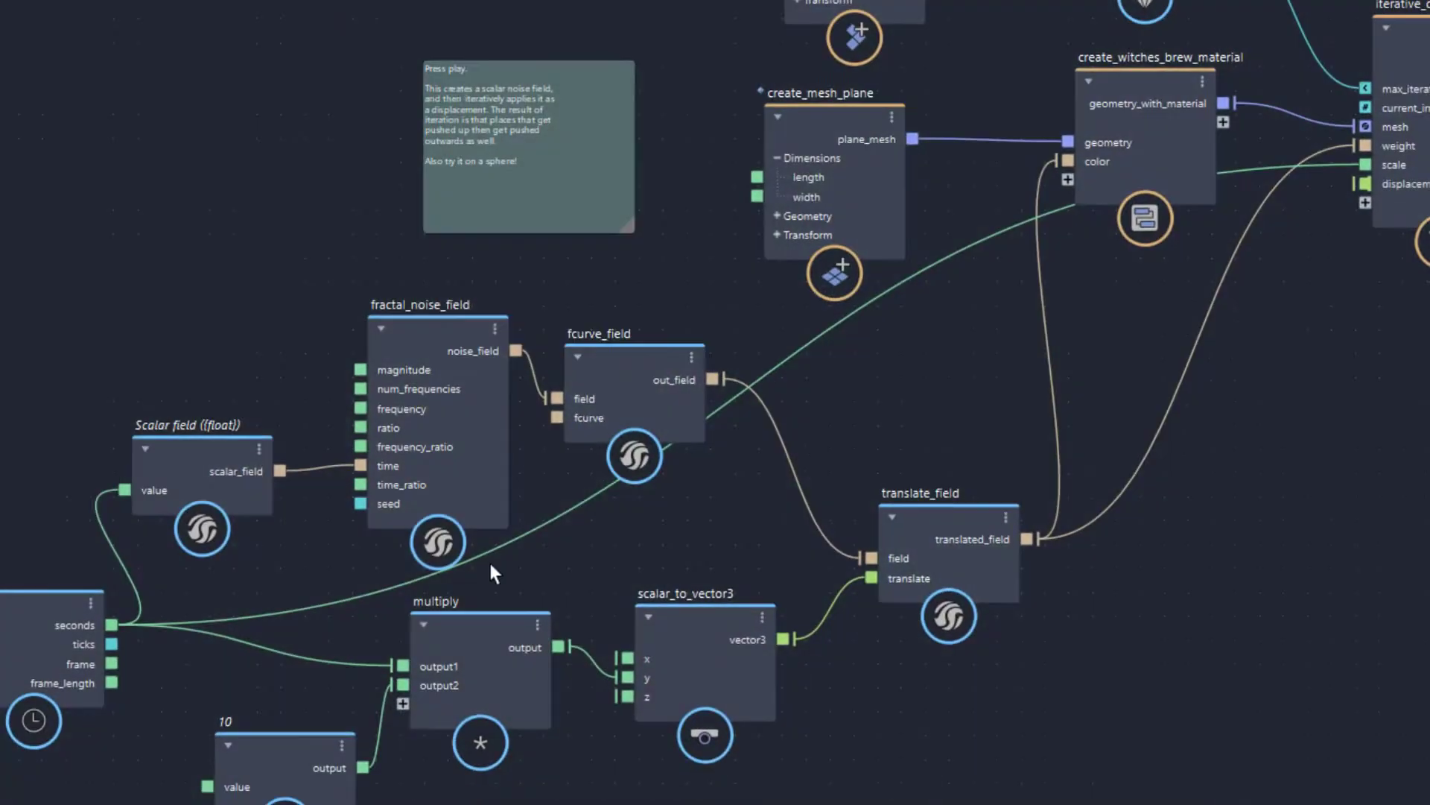
Shift the iterative_displace_points node left into full view
left_click(45, 615)
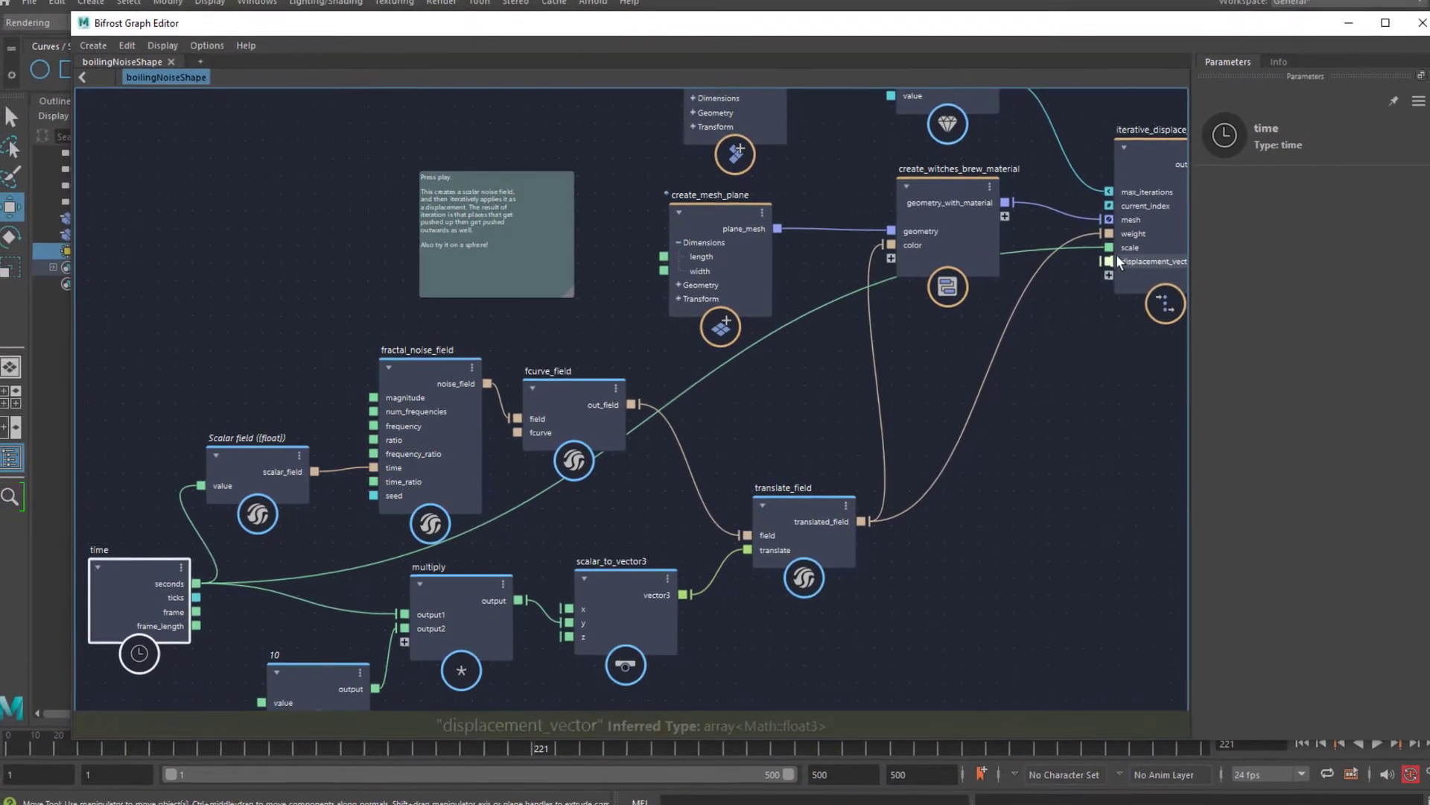
left_click(1143, 159)
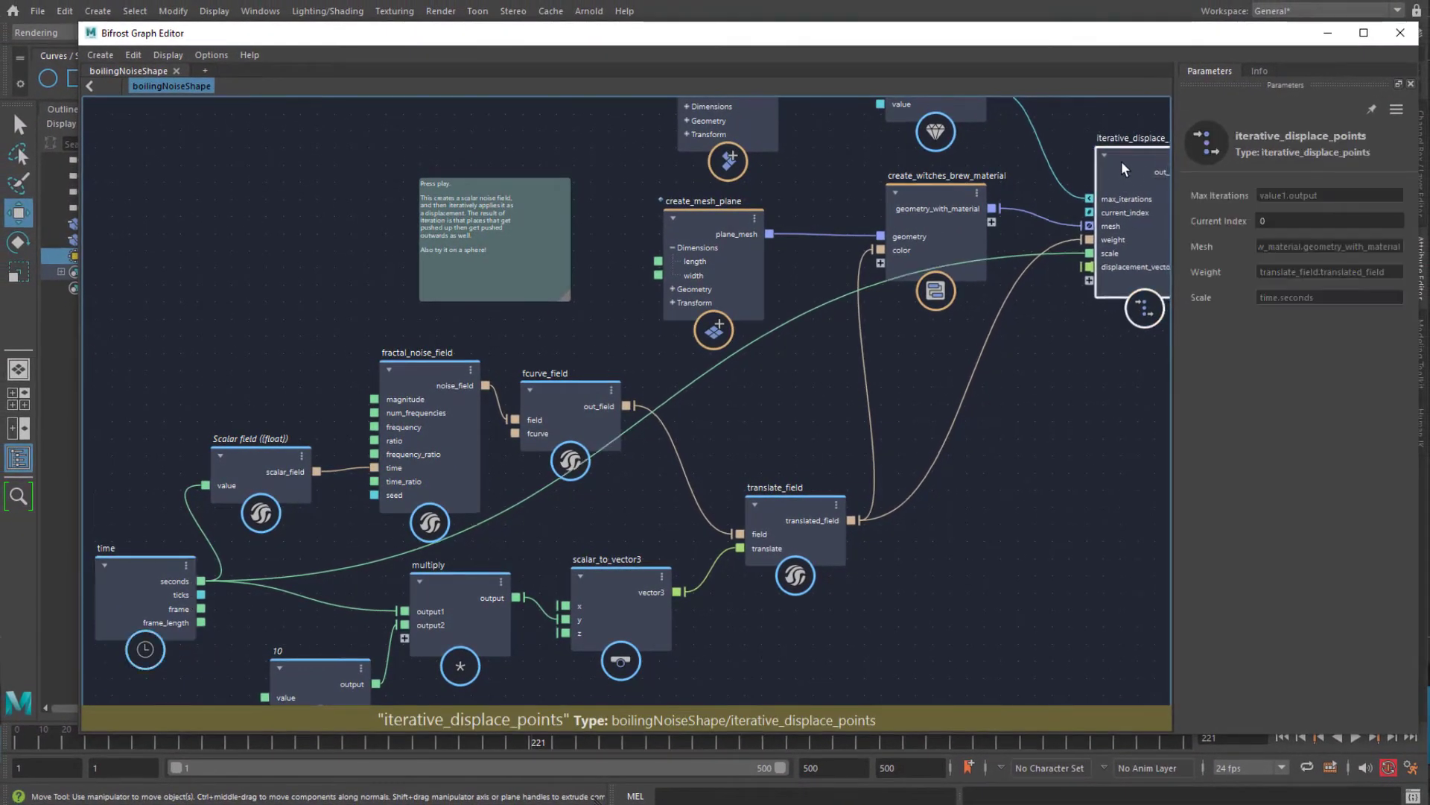
left_click_drag(1125, 168, 1092, 179)
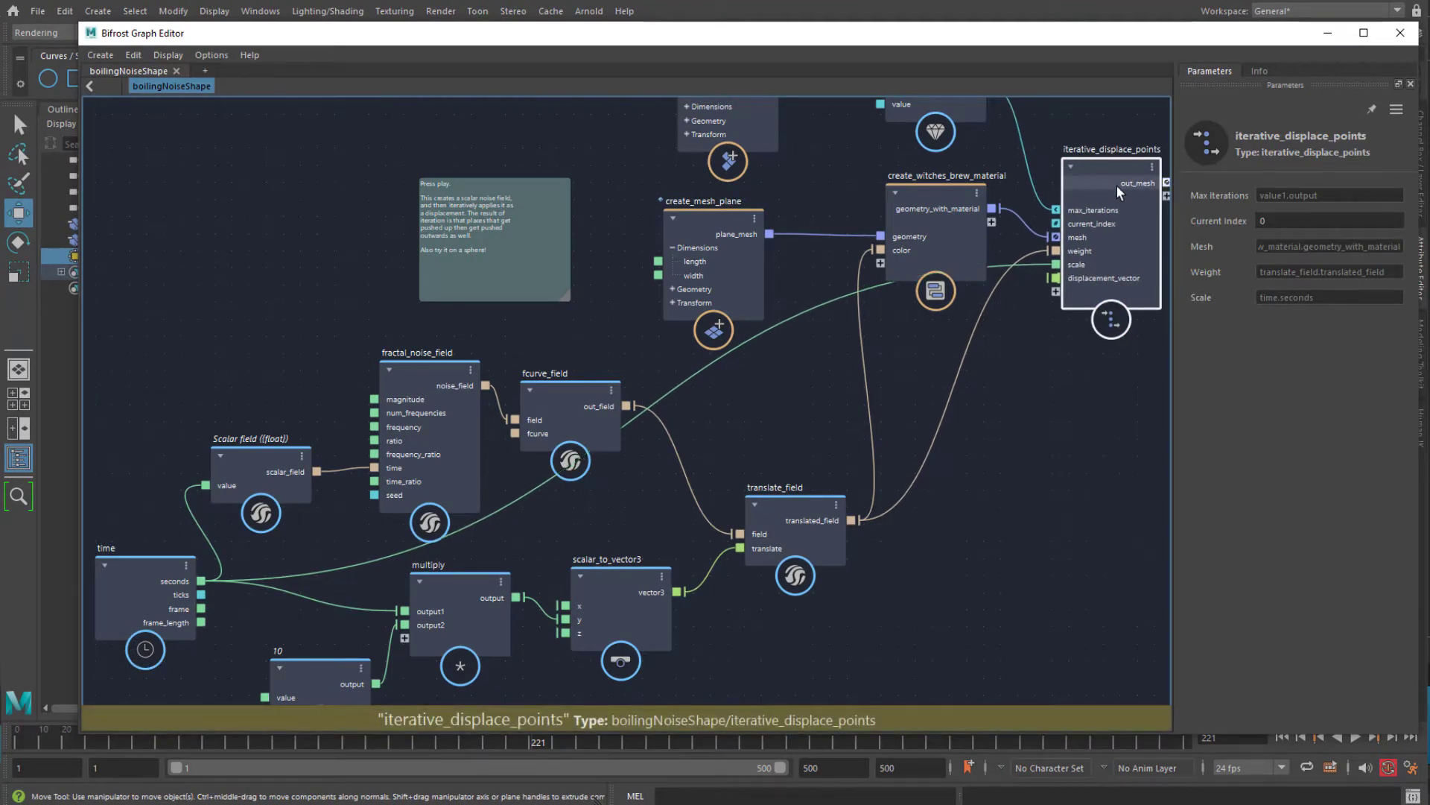
Delete the time.seconds-to-scale connection and select the fcurve_field node
left_click(820, 299)
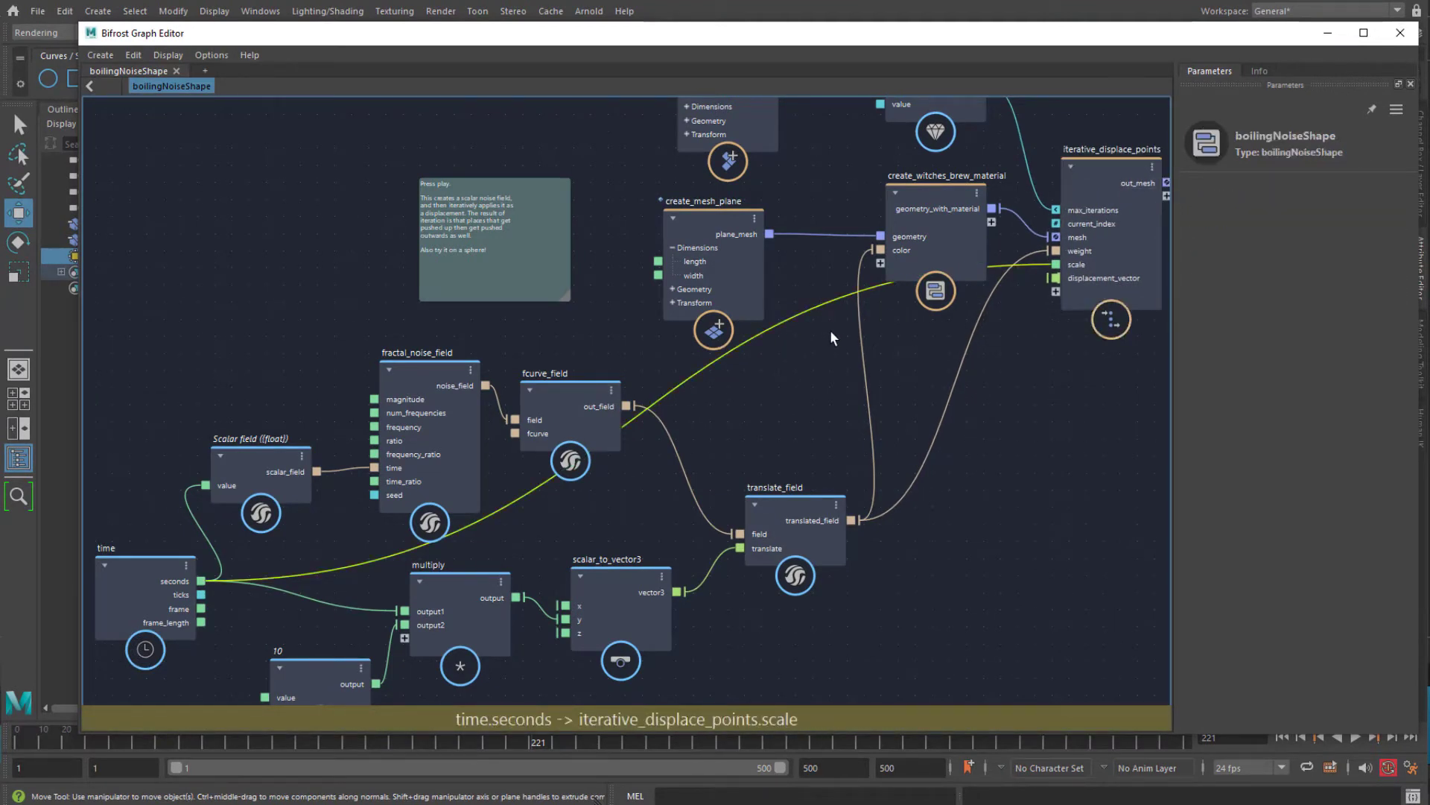
key("Delete")
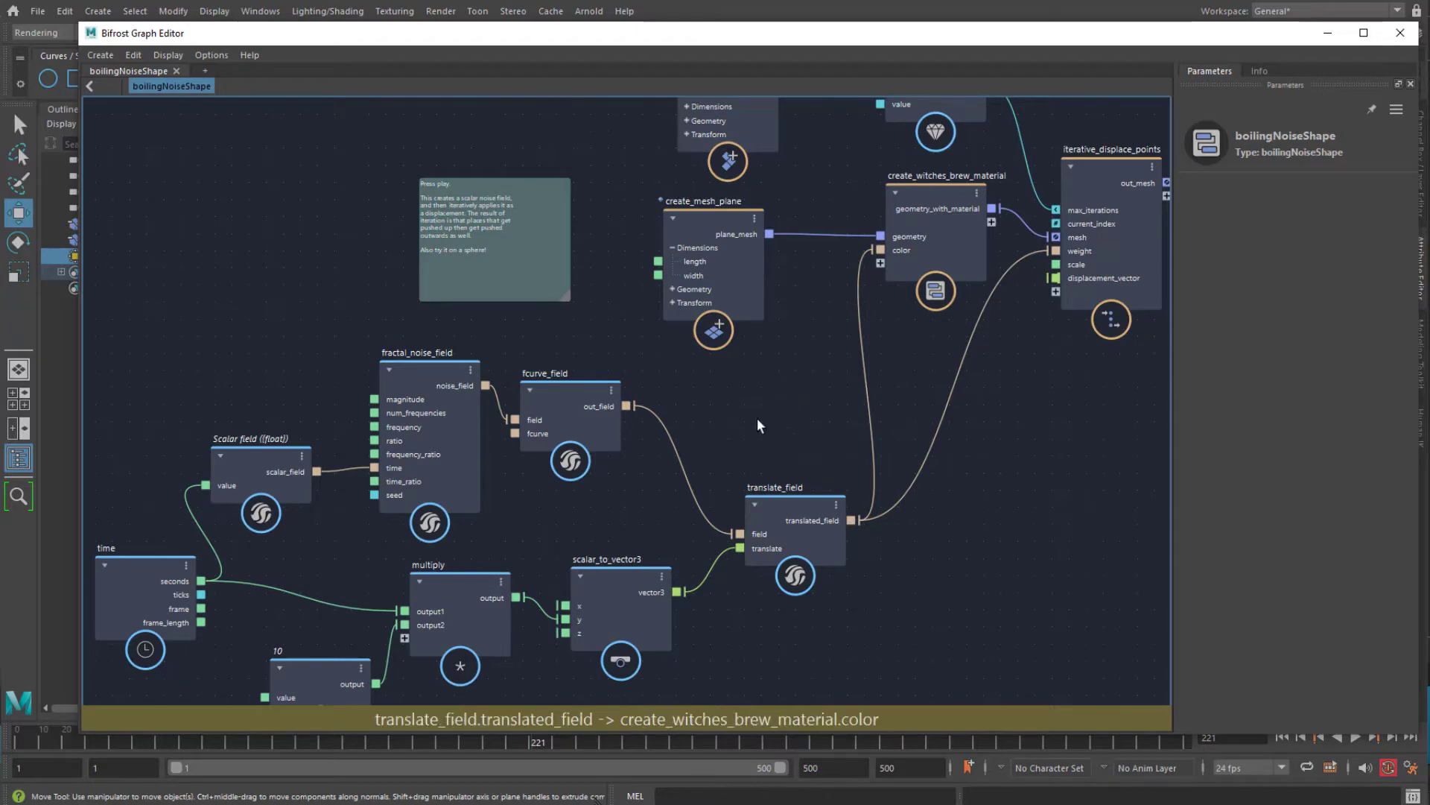
middle_click_drag(633, 419, 727, 406)
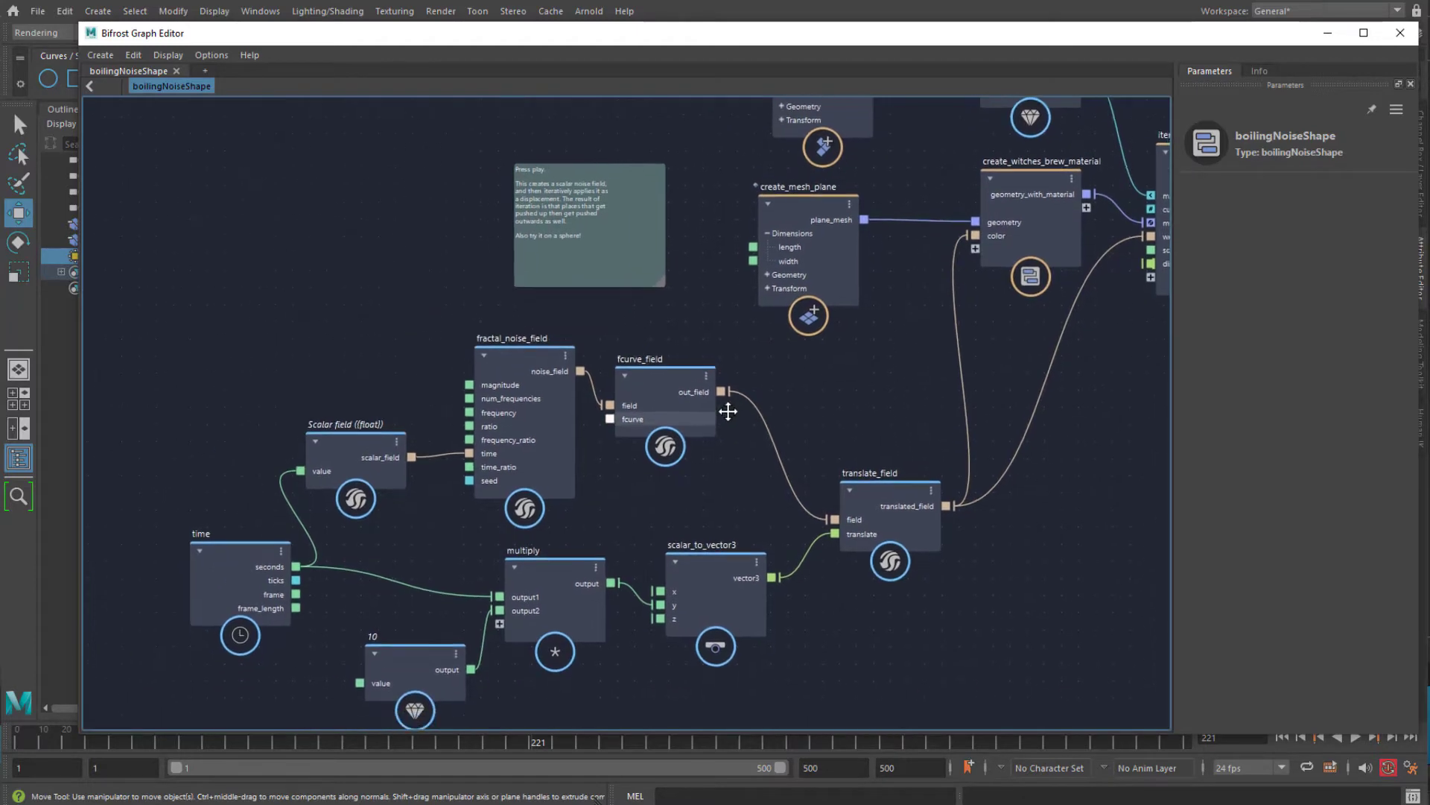
left_click(665, 395)
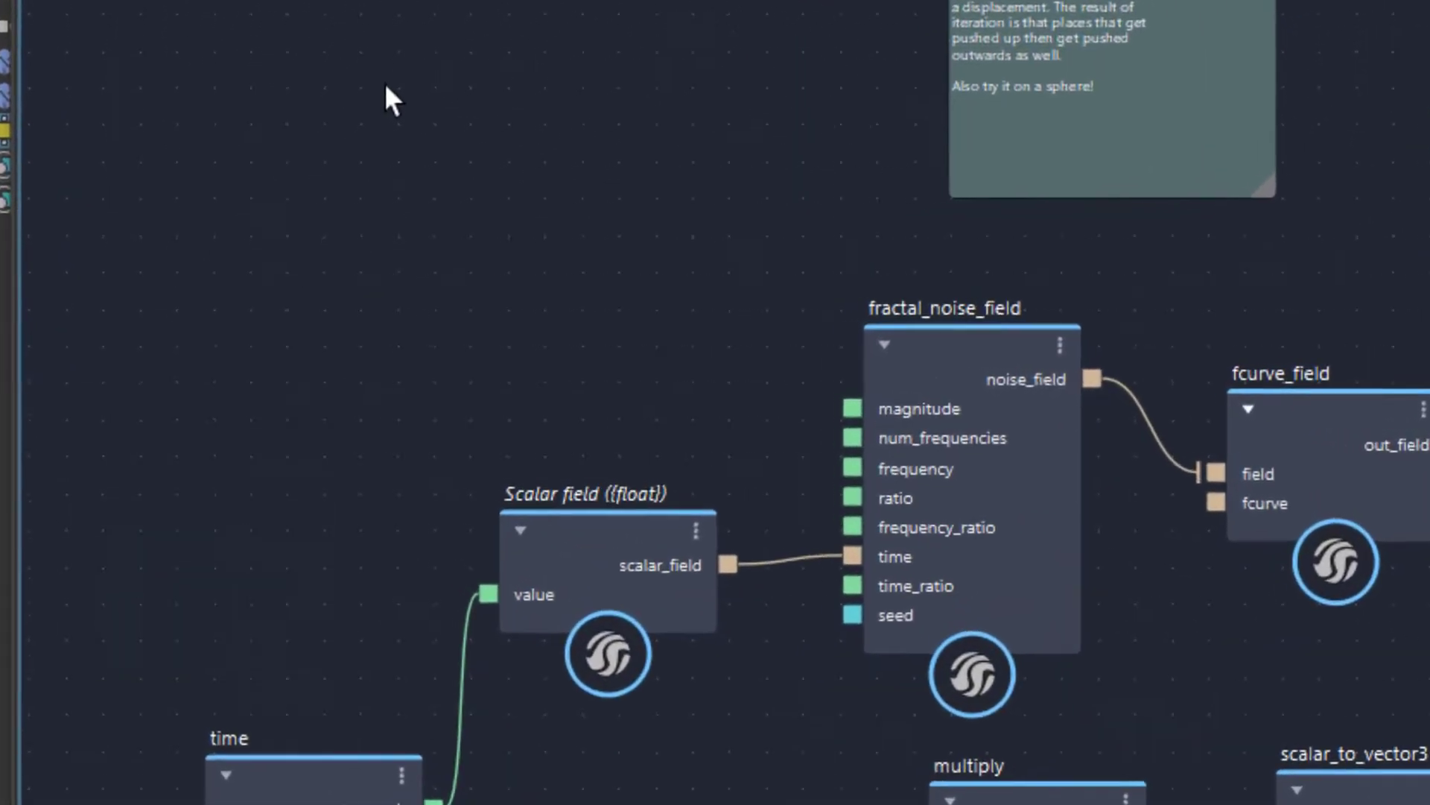
Add an evaluate_fcurve node from the 'fcurve' search and place it above fractal_noise_field
key("Tab")
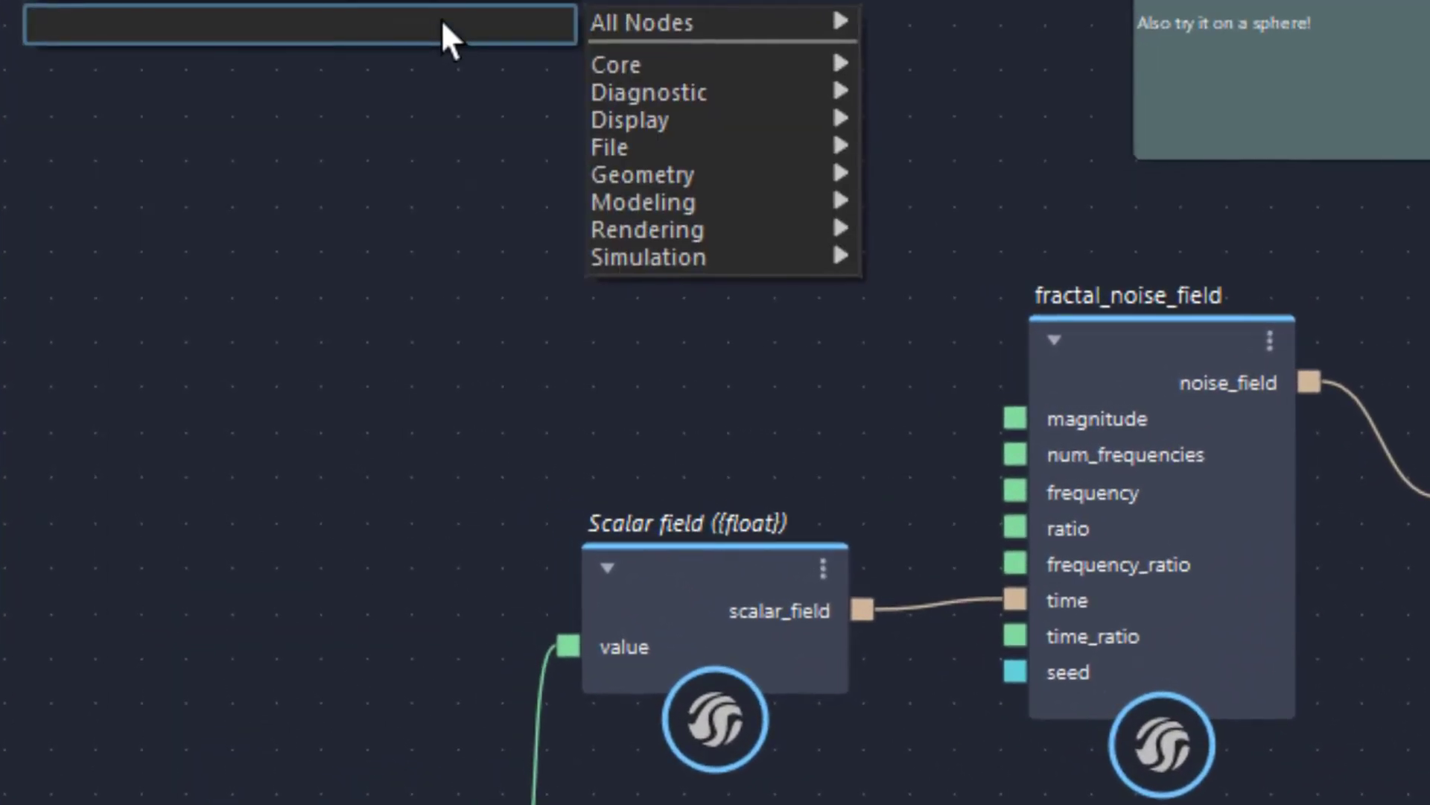
type("fcuv")
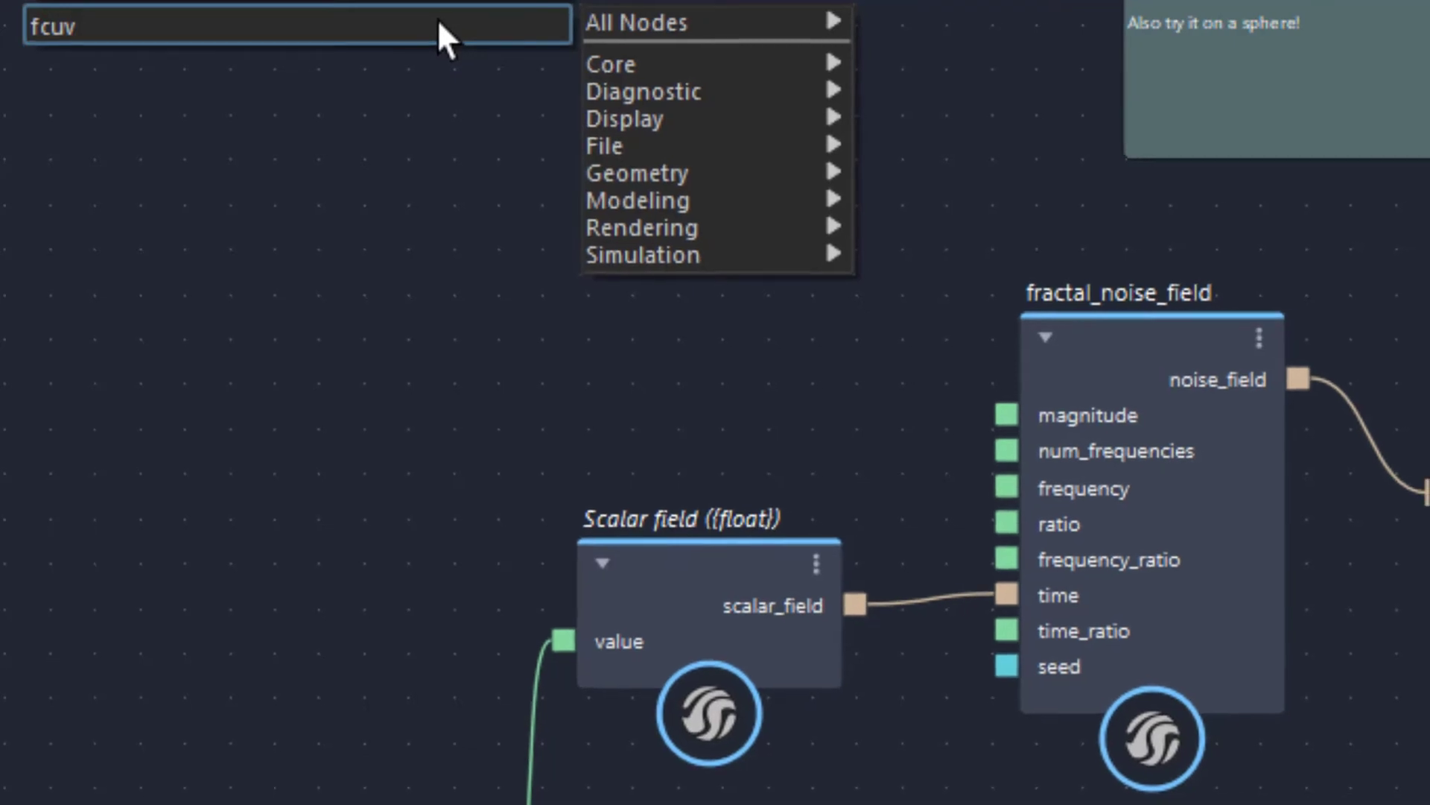
key("BackSpace")
type("rve")
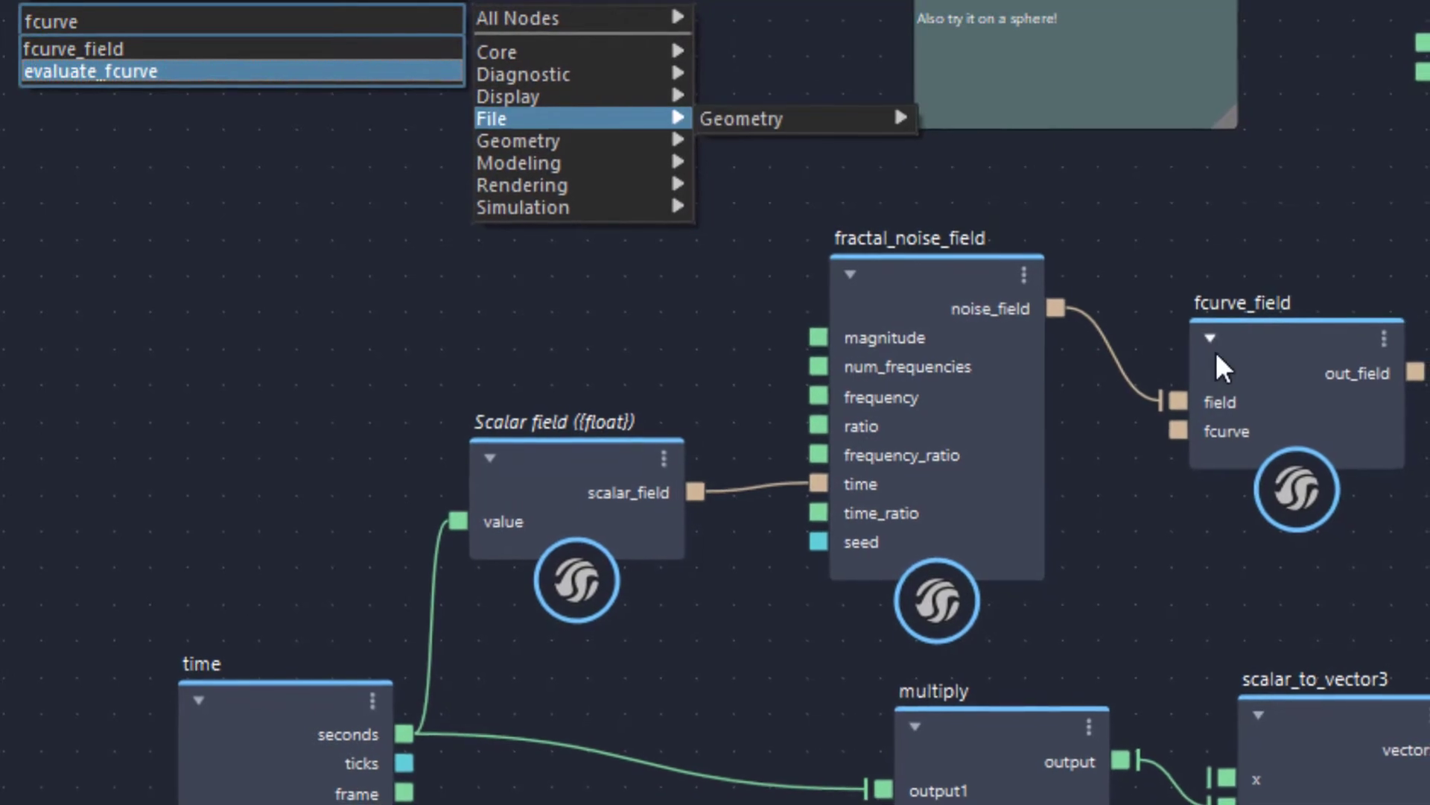
left_click(160, 74)
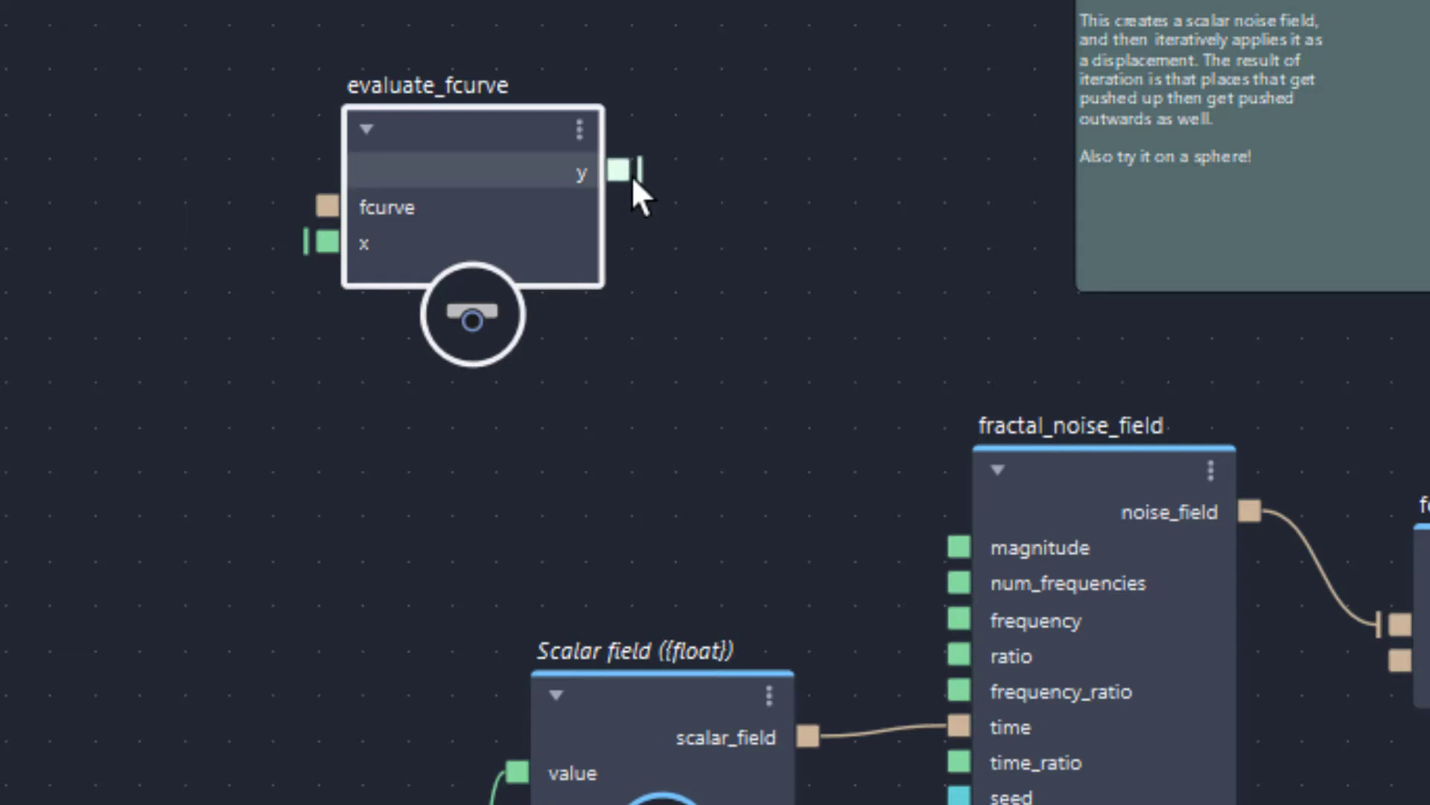
left_click_drag(509, 143, 620, 89)
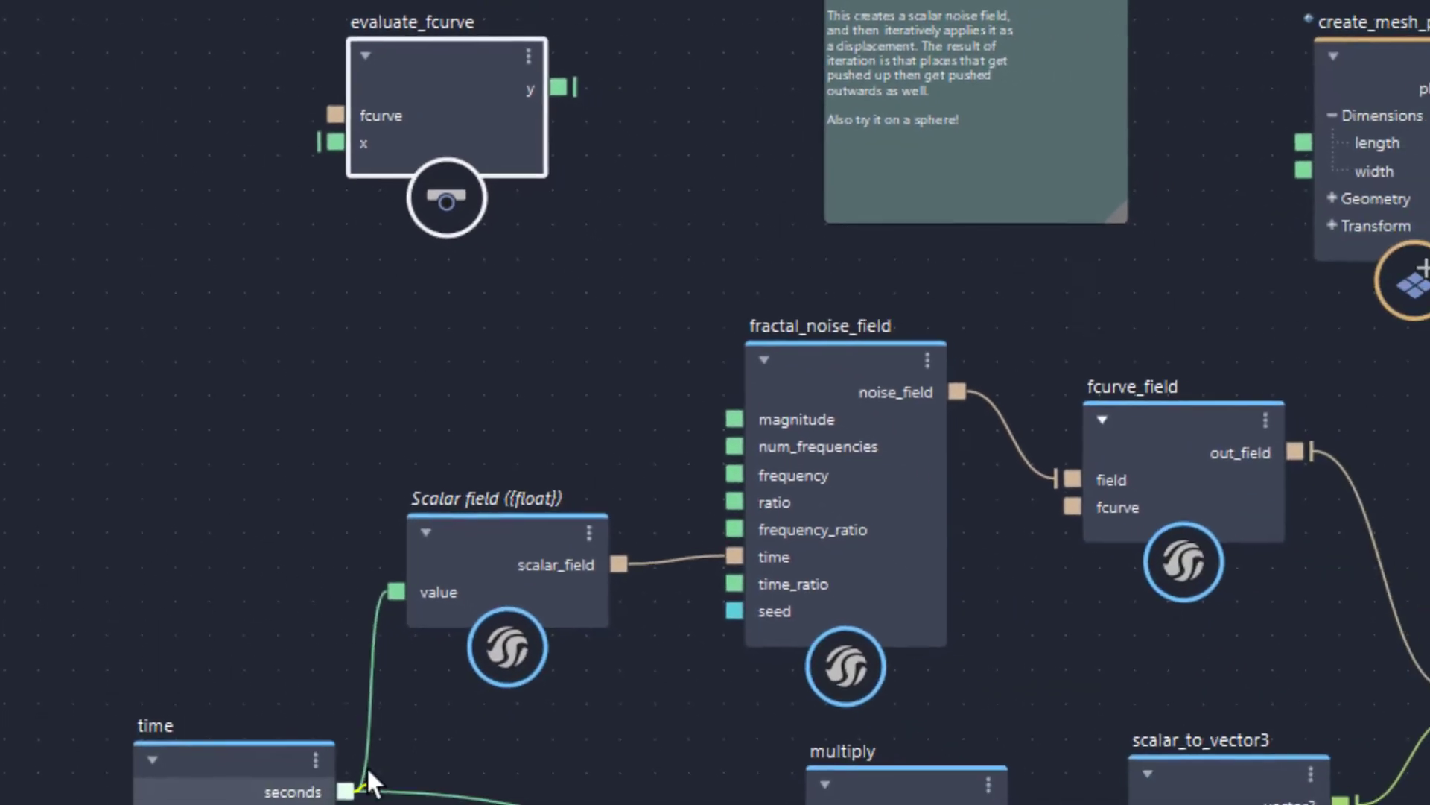
Feed time.seconds into evaluate_fcurve's x and its y output into fractal_noise_field's magnitude
left_click_drag(368, 774, 293, 130)
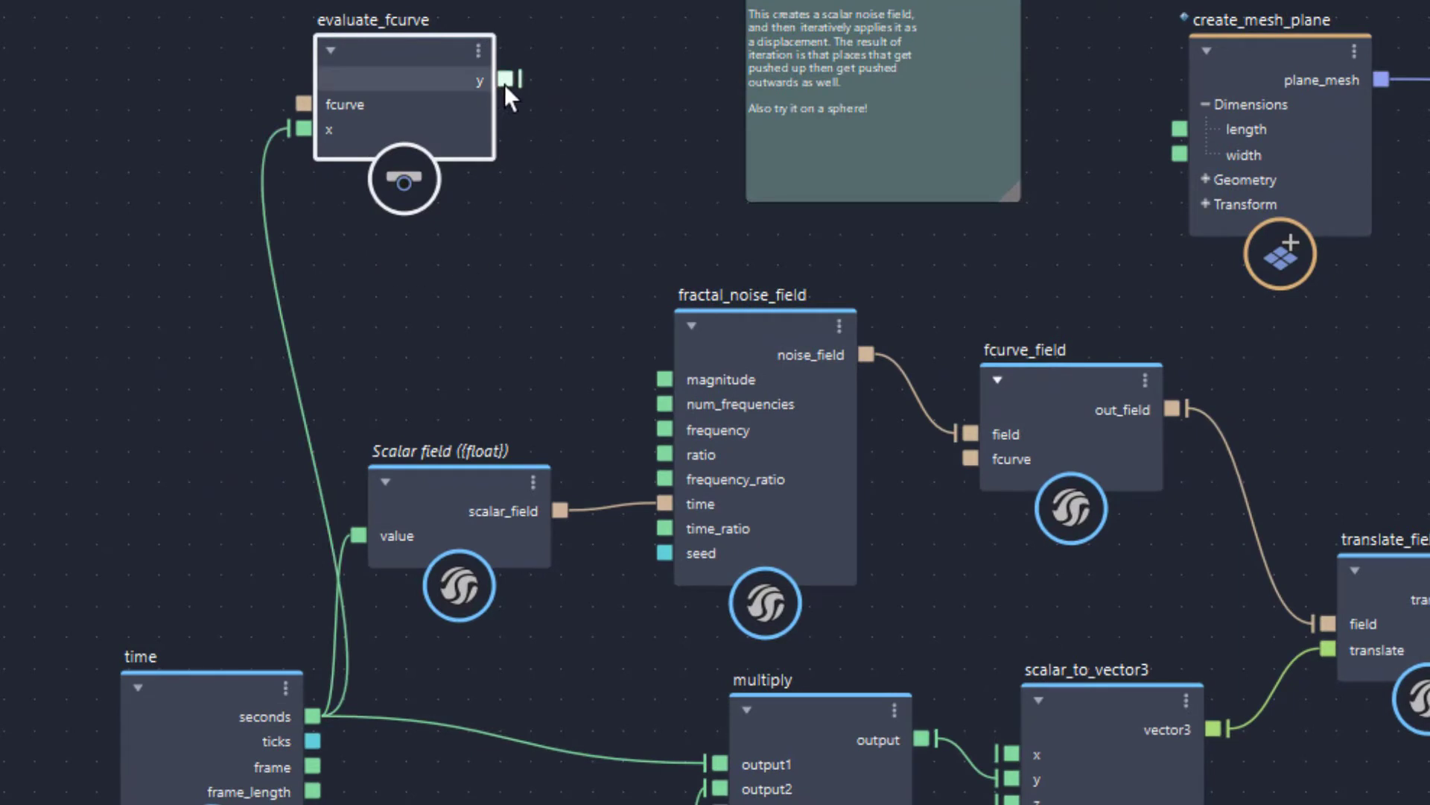
left_click_drag(507, 74, 660, 378)
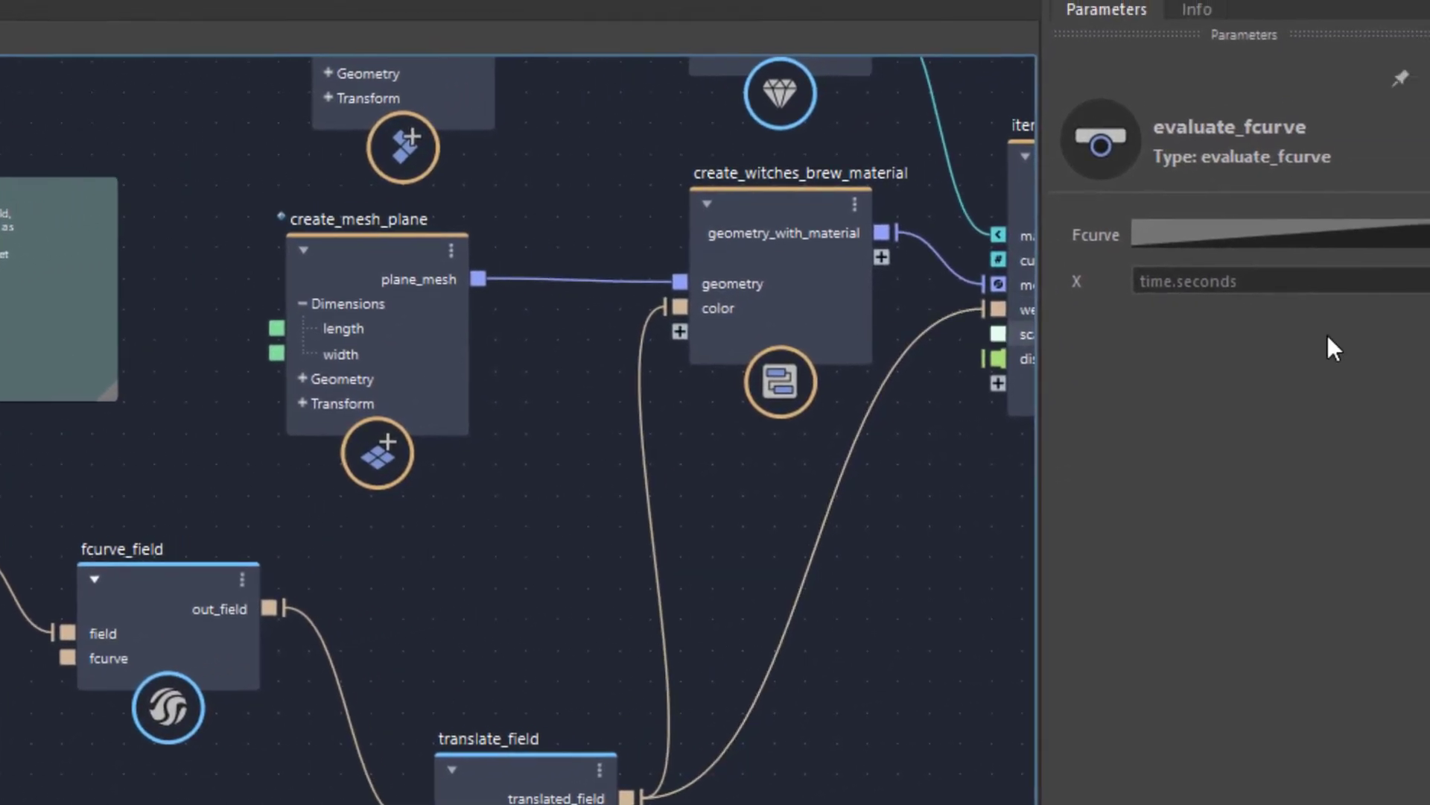
left_click(1271, 238)
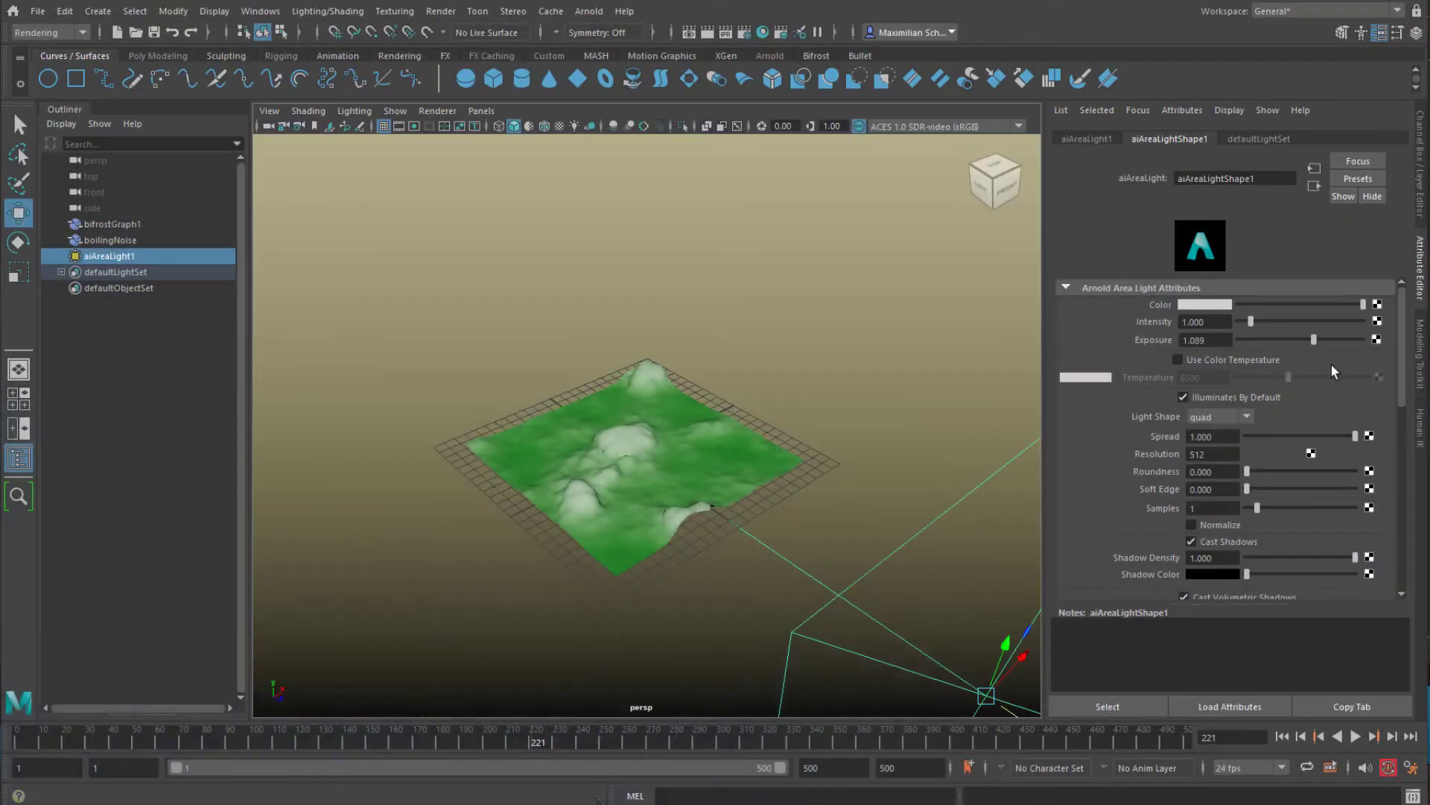
Rewind to frame 1 and set the playback range end to frame 120
left_click(1282, 737)
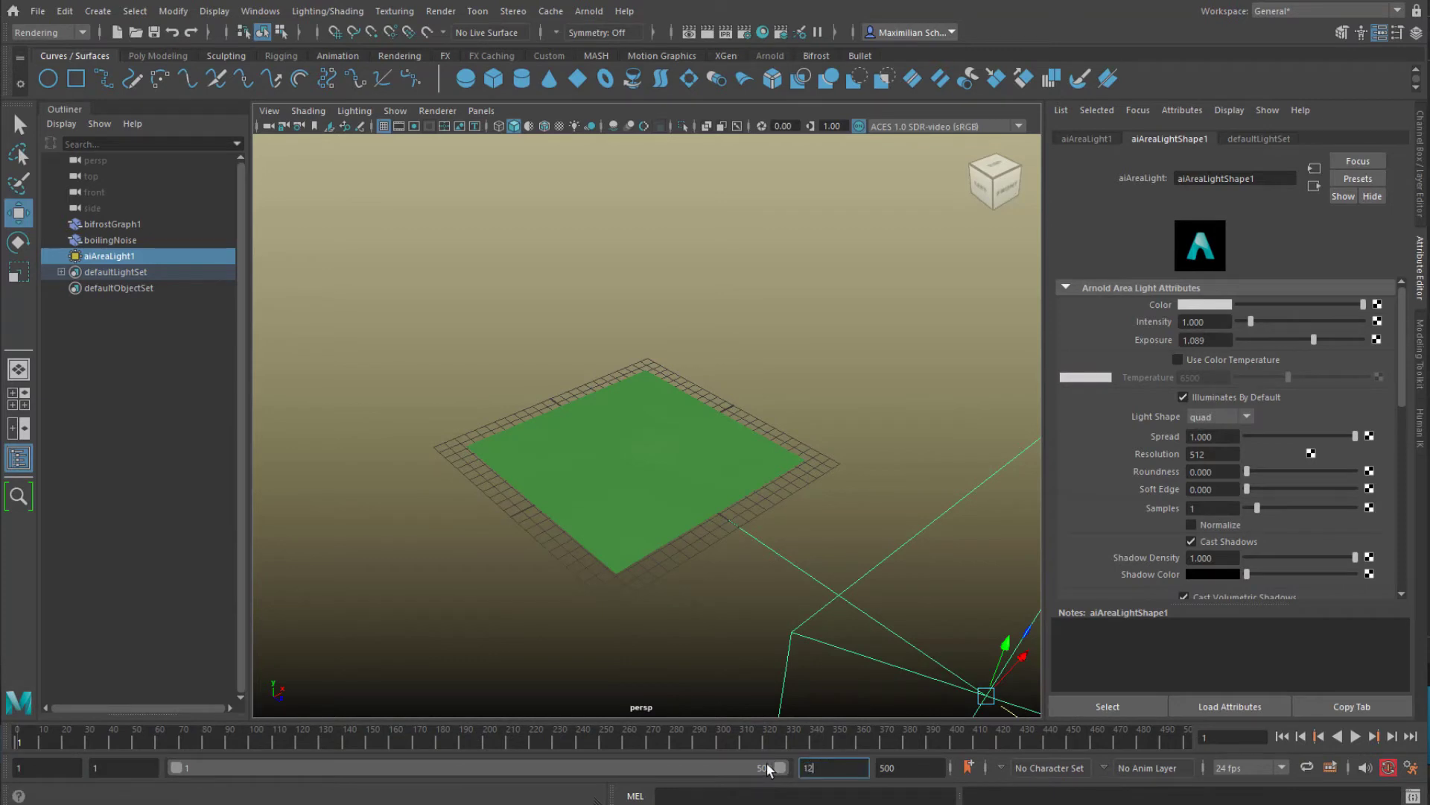
key("Return")
scroll(634, 521, "up", 3)
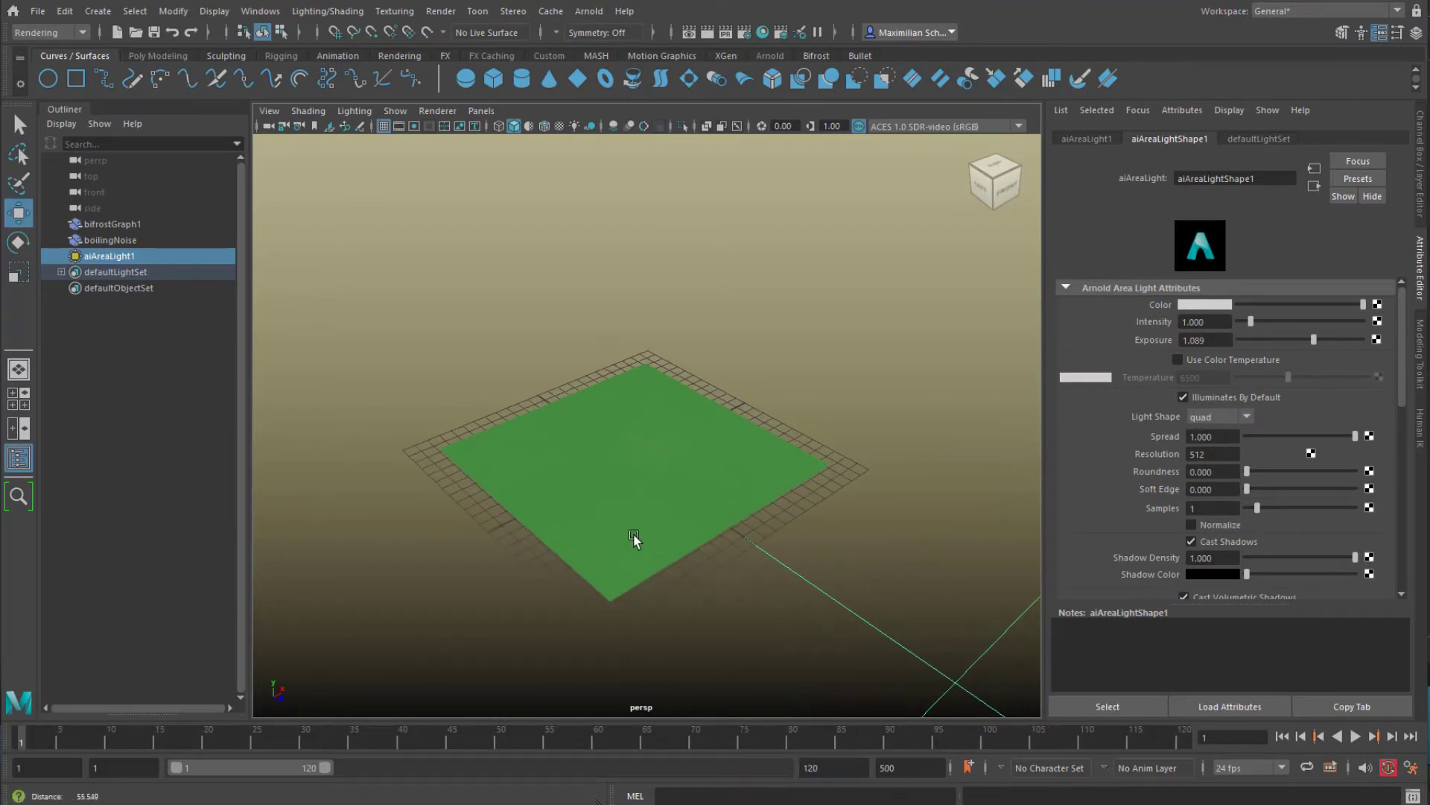
scroll(669, 535, "up", 2)
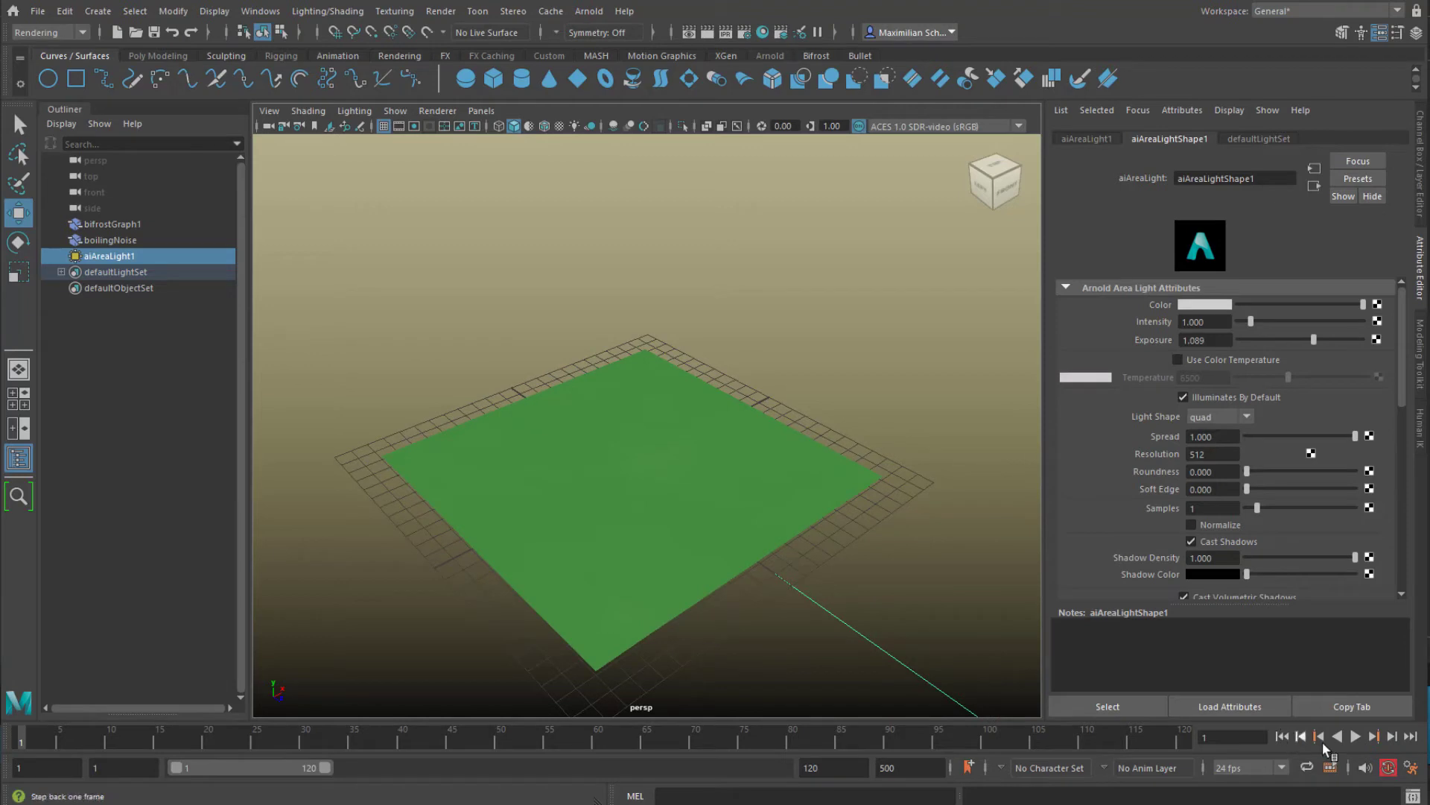
Play the 1–120 range twice, stopping at frame 92, to watch the terrain rise
left_click(1355, 737)
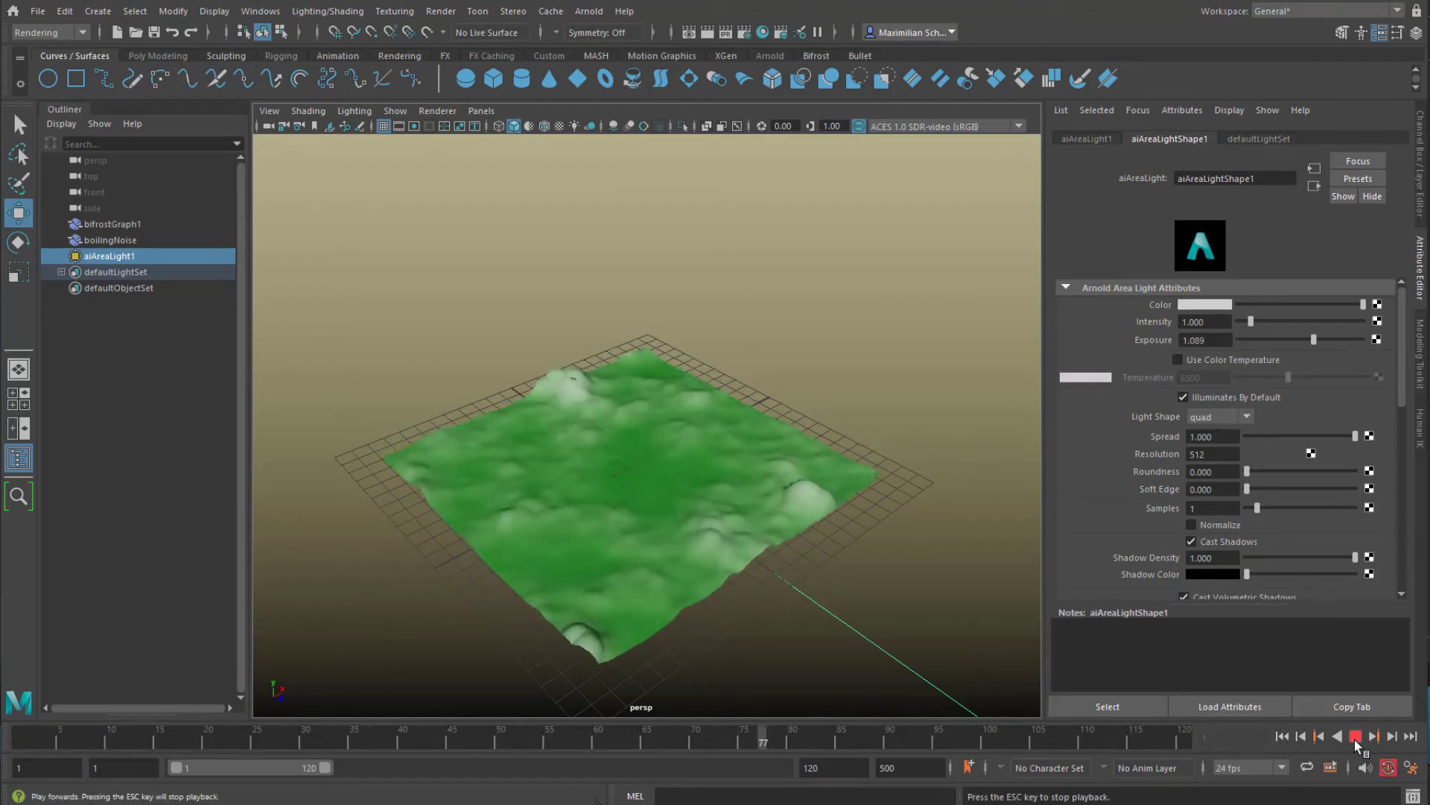
left_click(1355, 736)
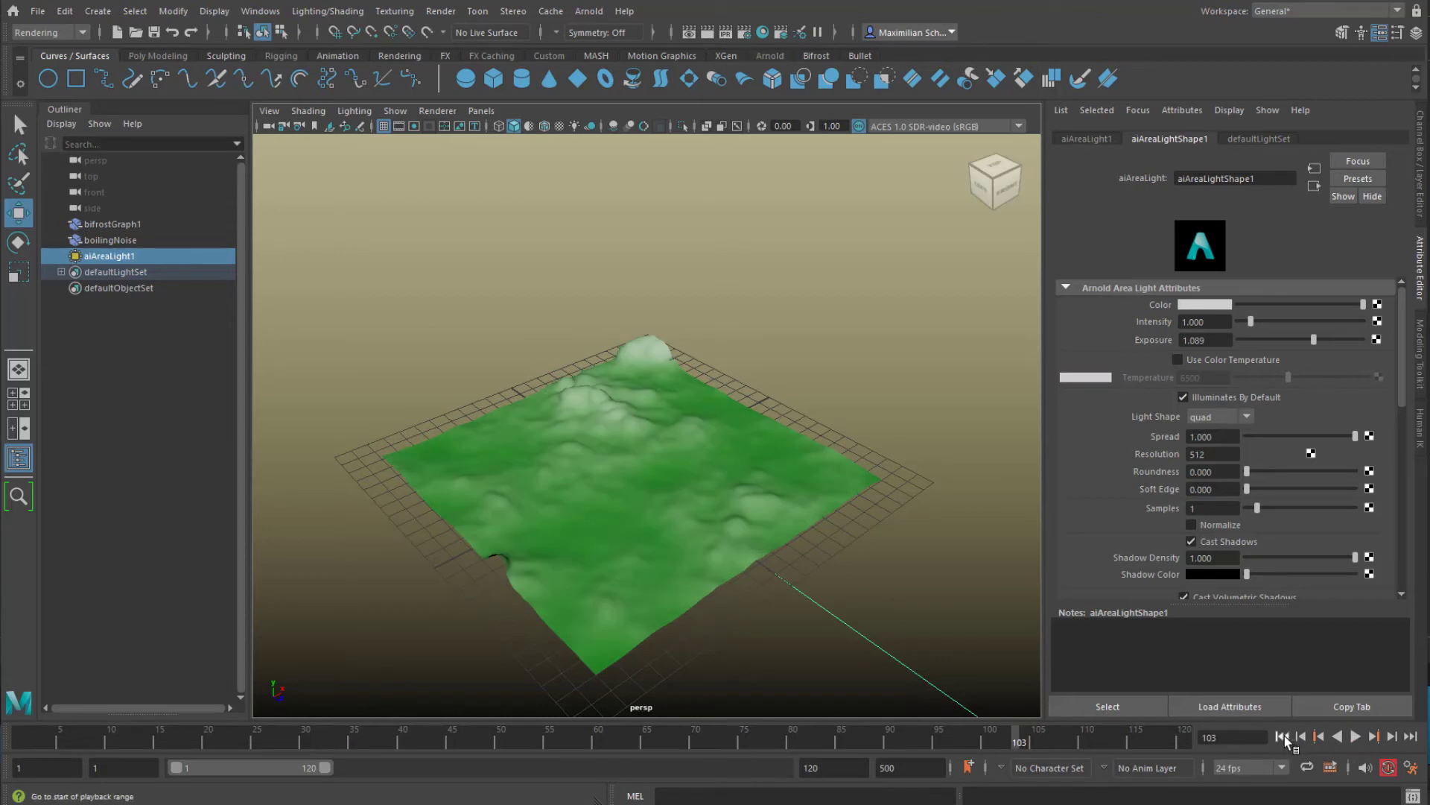
left_click(1283, 737)
left_click(1356, 738)
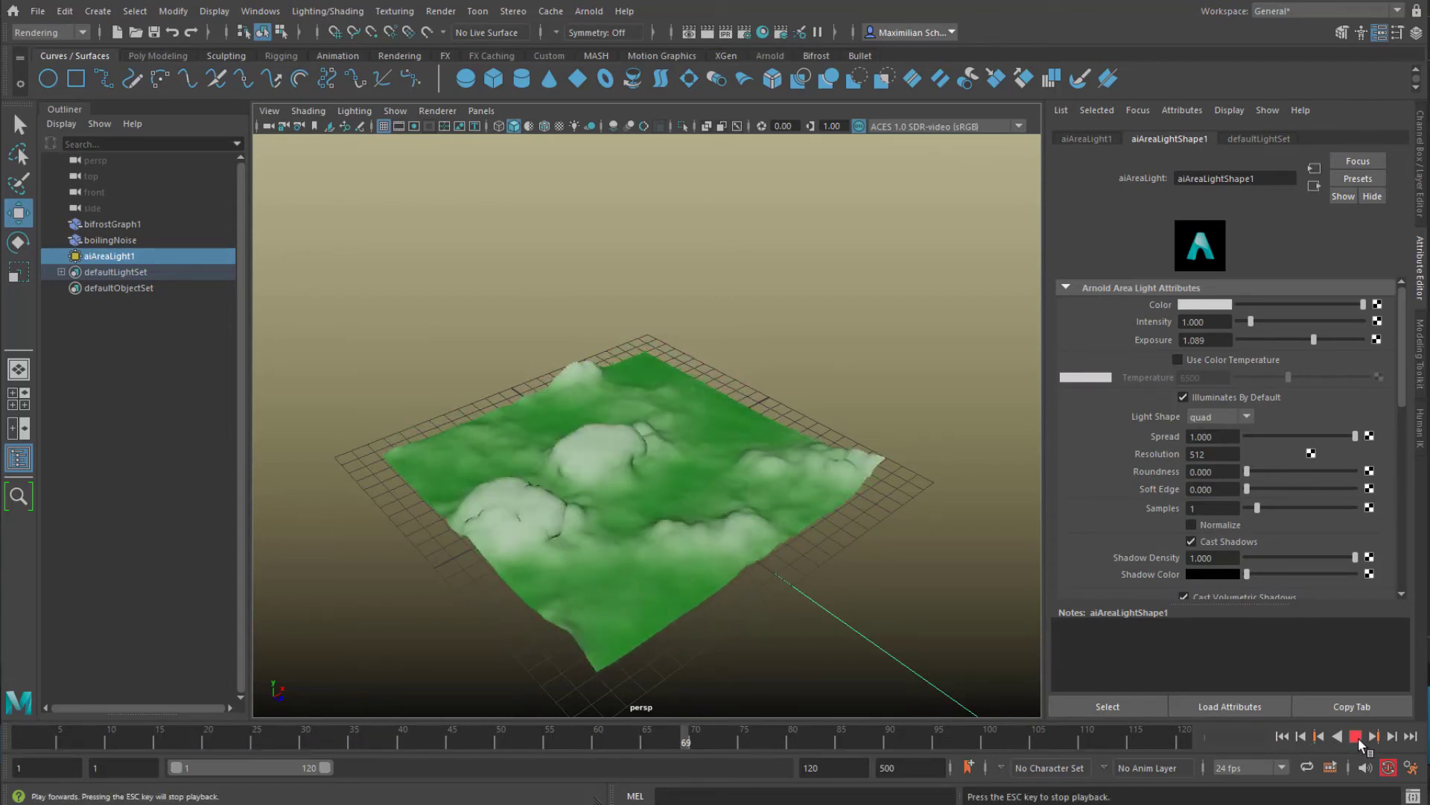
left_click(1356, 736)
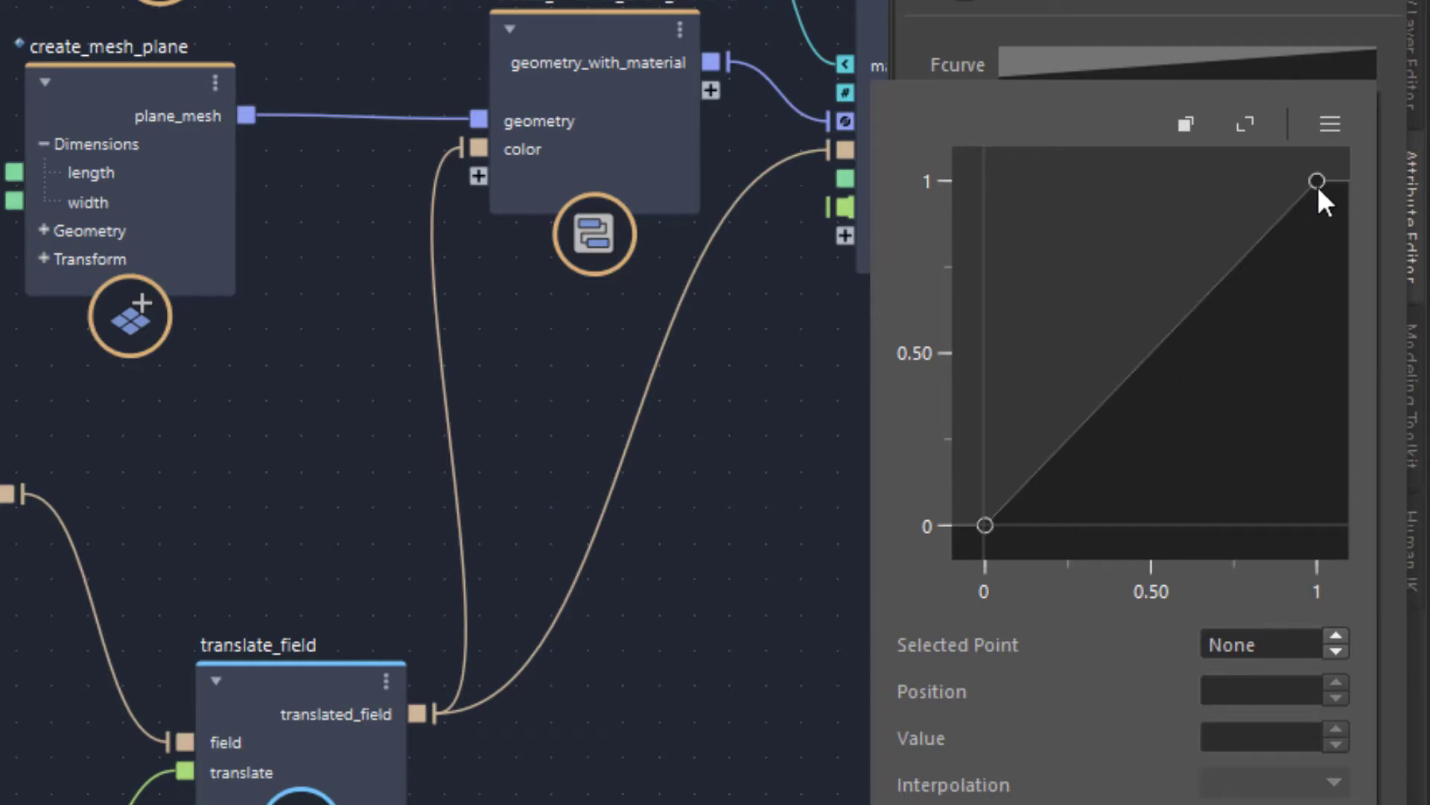
Reshape the evaluate_fcurve curve into a bell, near 0 at both ends, peaking at 1.01 at 0.53
left_click_drag(1318, 182, 1004, 182)
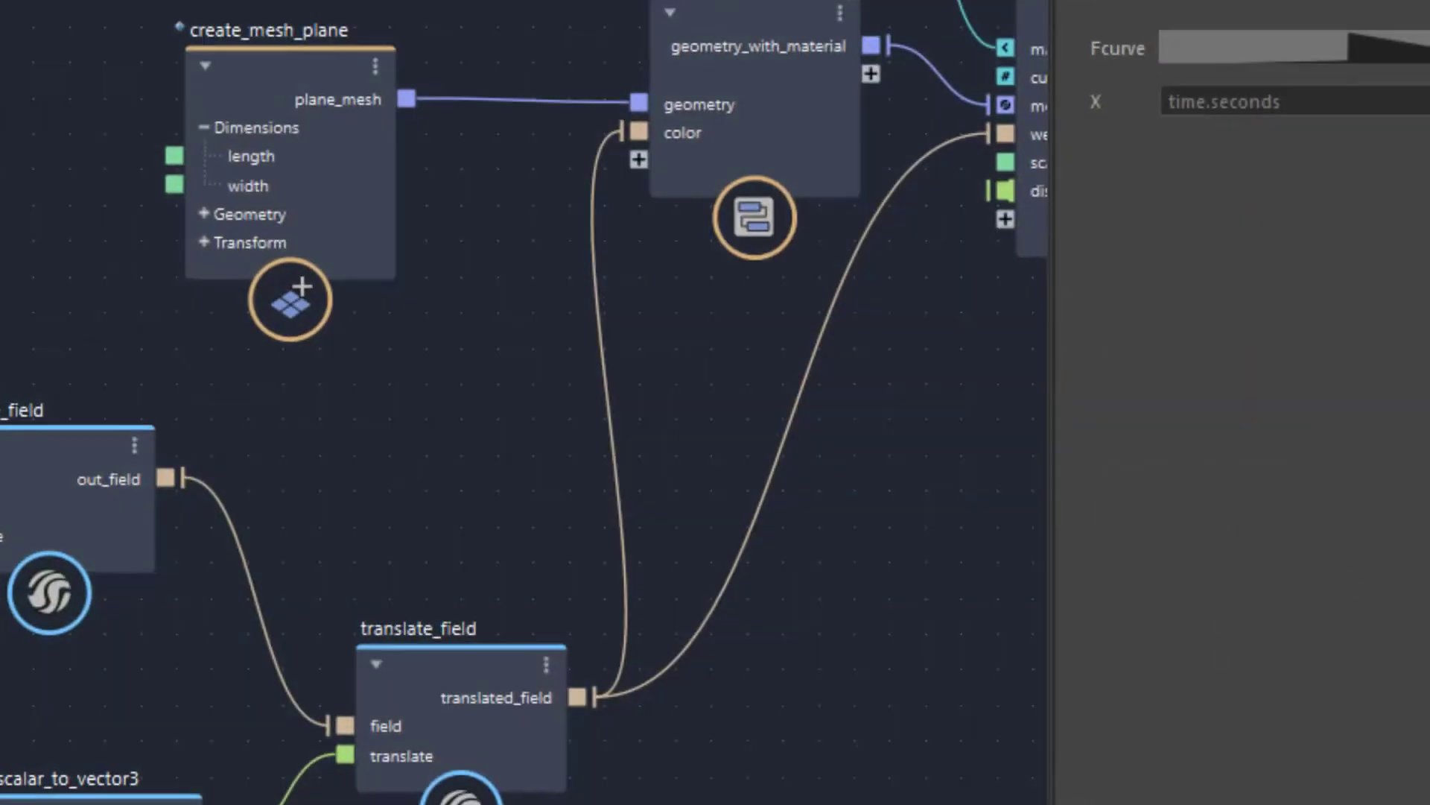
left_click(1173, 104)
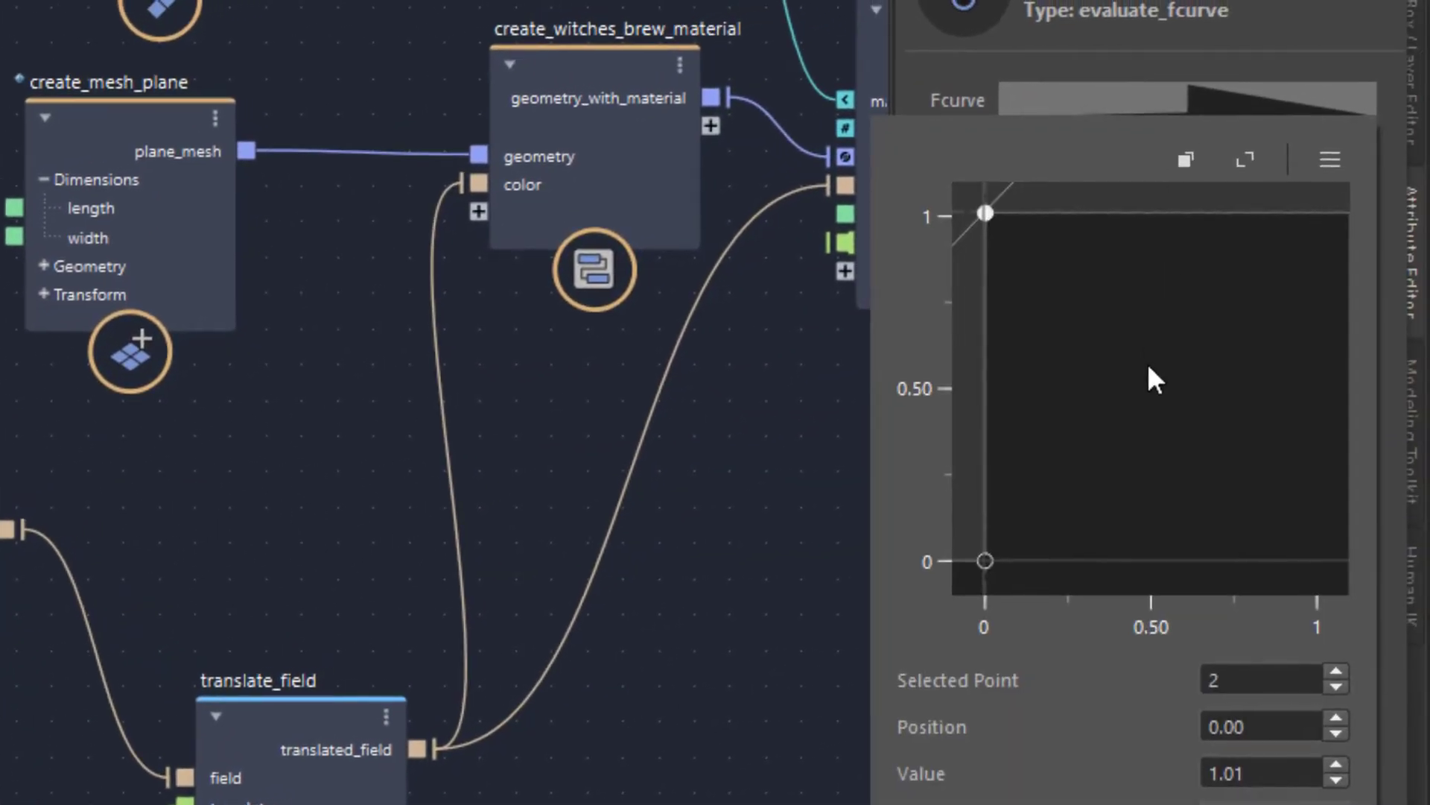
left_click_drag(991, 221, 987, 556)
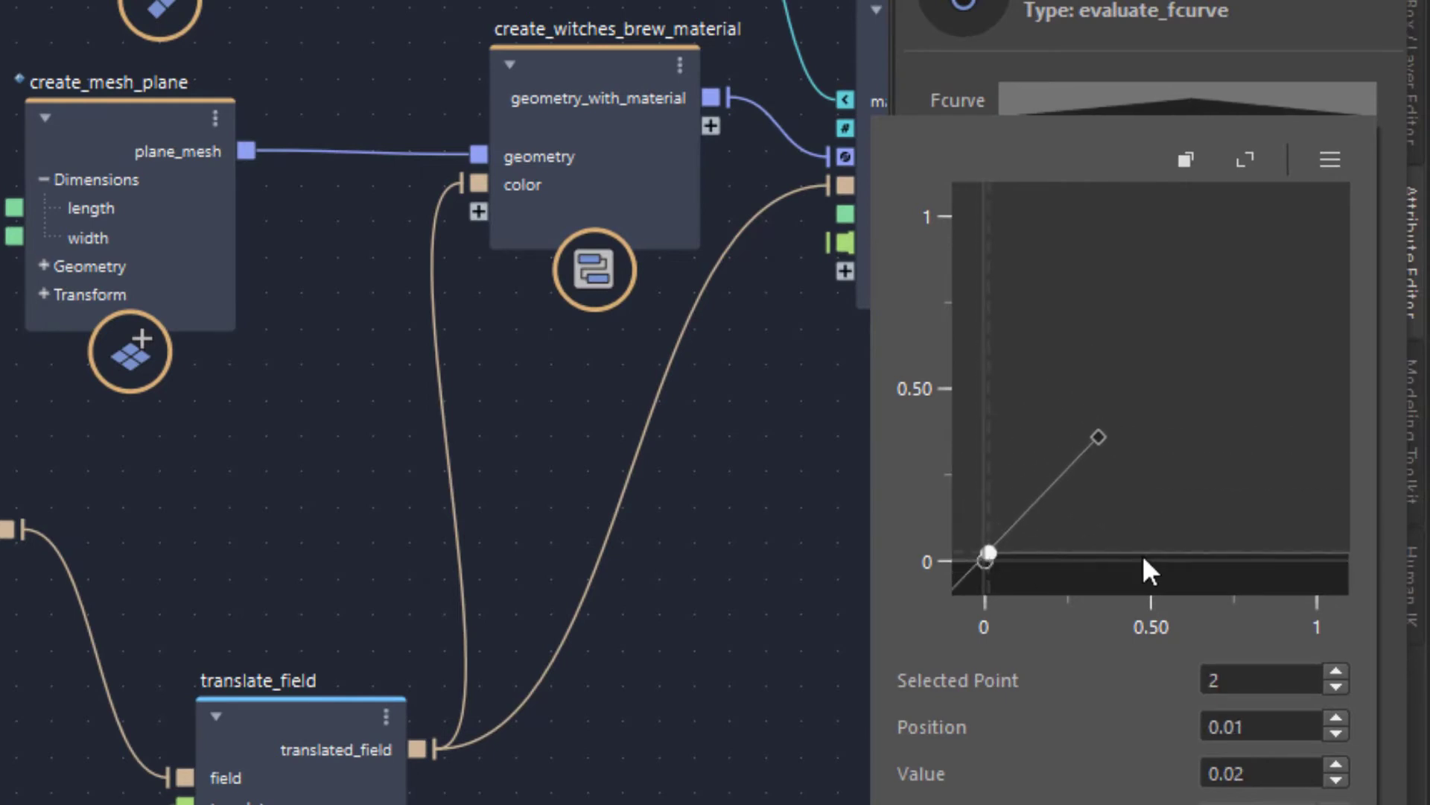
left_click_drag(1142, 554, 1165, 223)
left_click(1264, 226)
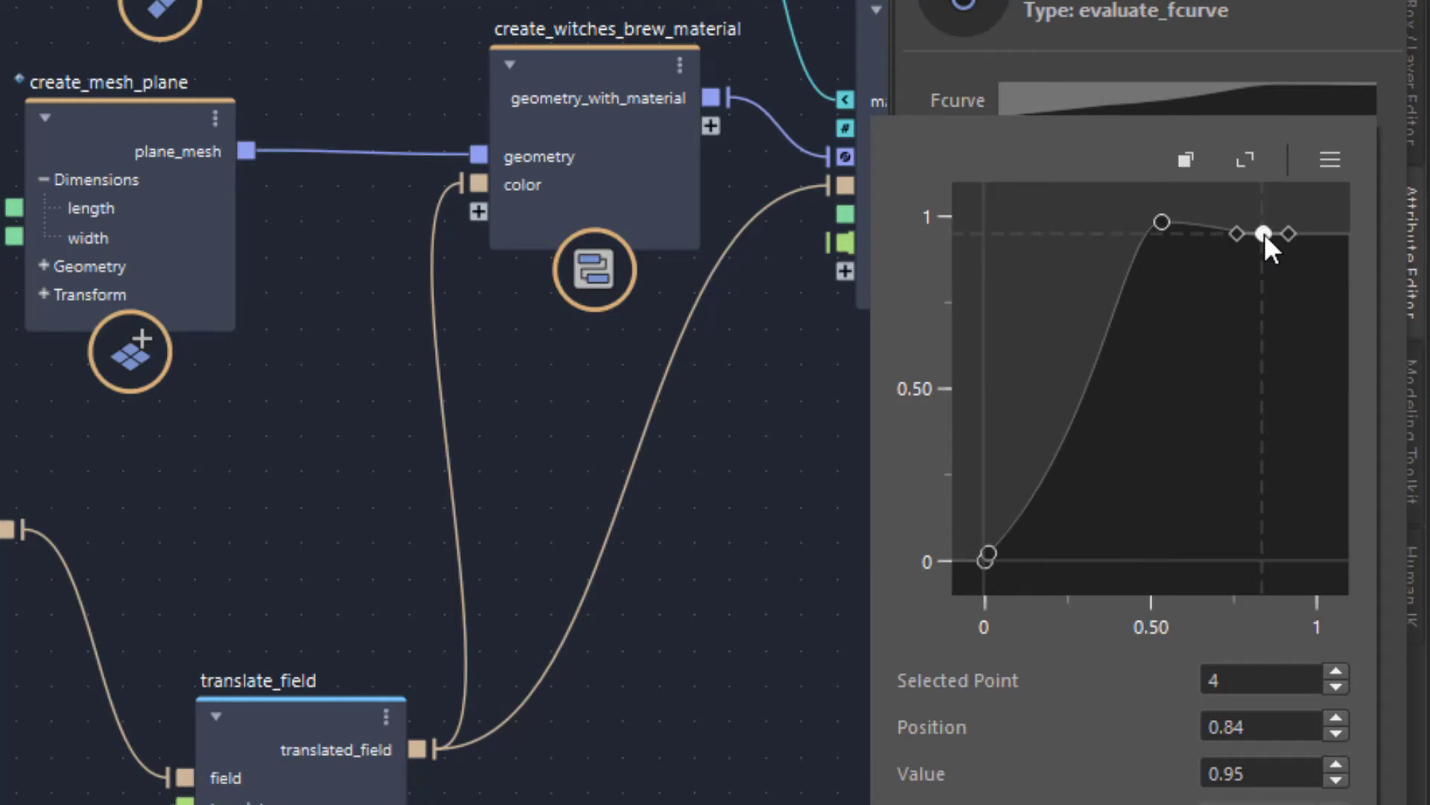
left_click_drag(1263, 226, 1336, 552)
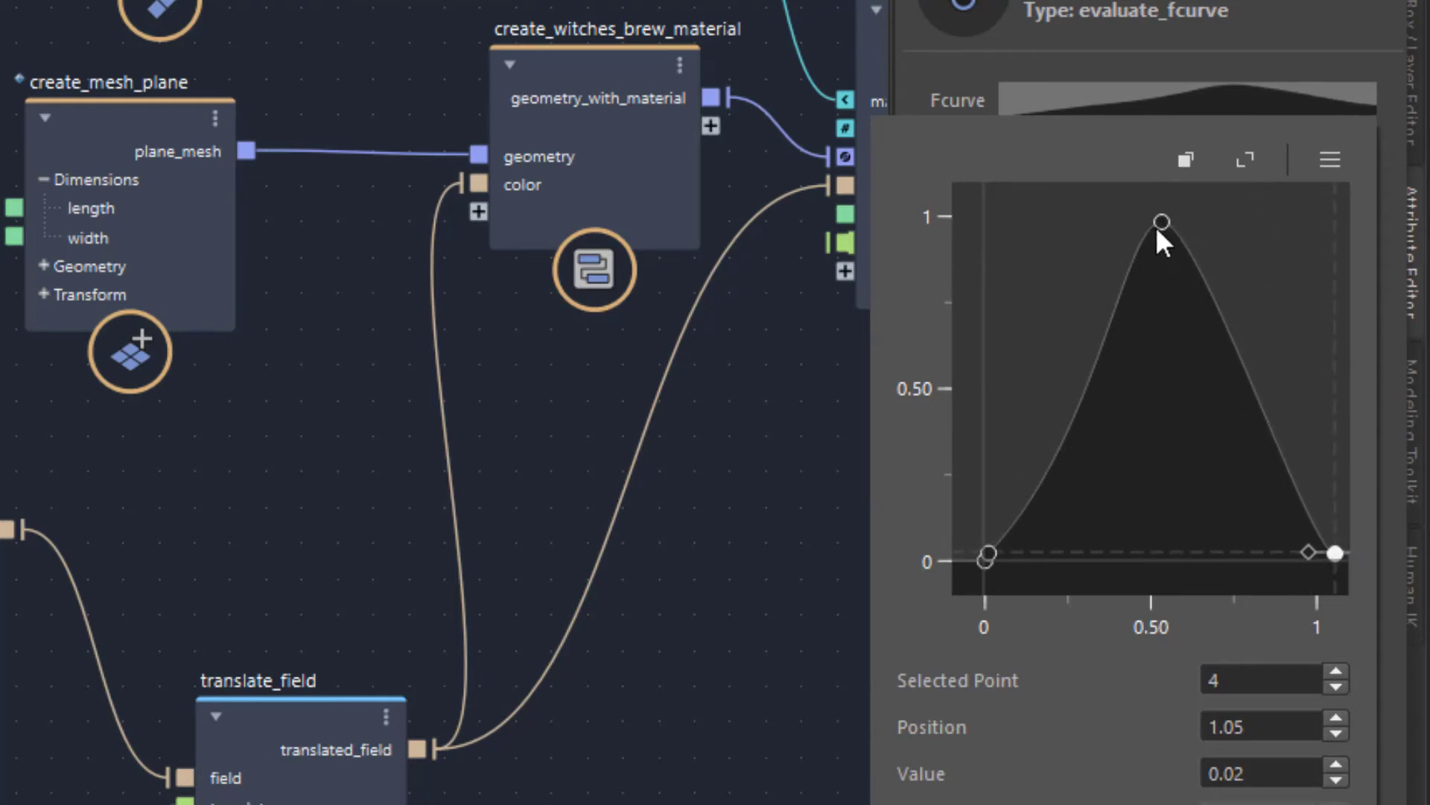
left_click_drag(1162, 223, 1164, 213)
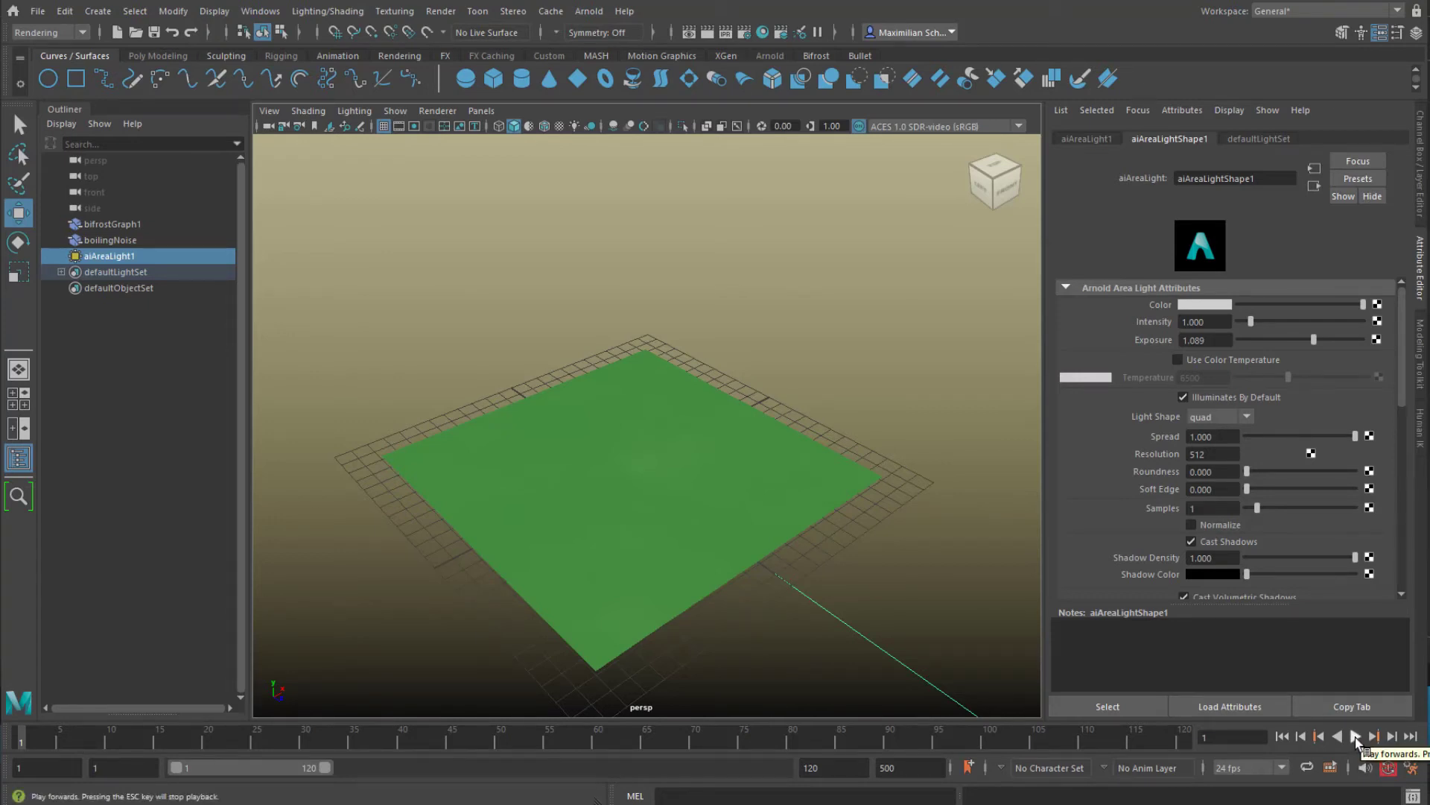
left_click(1356, 738)
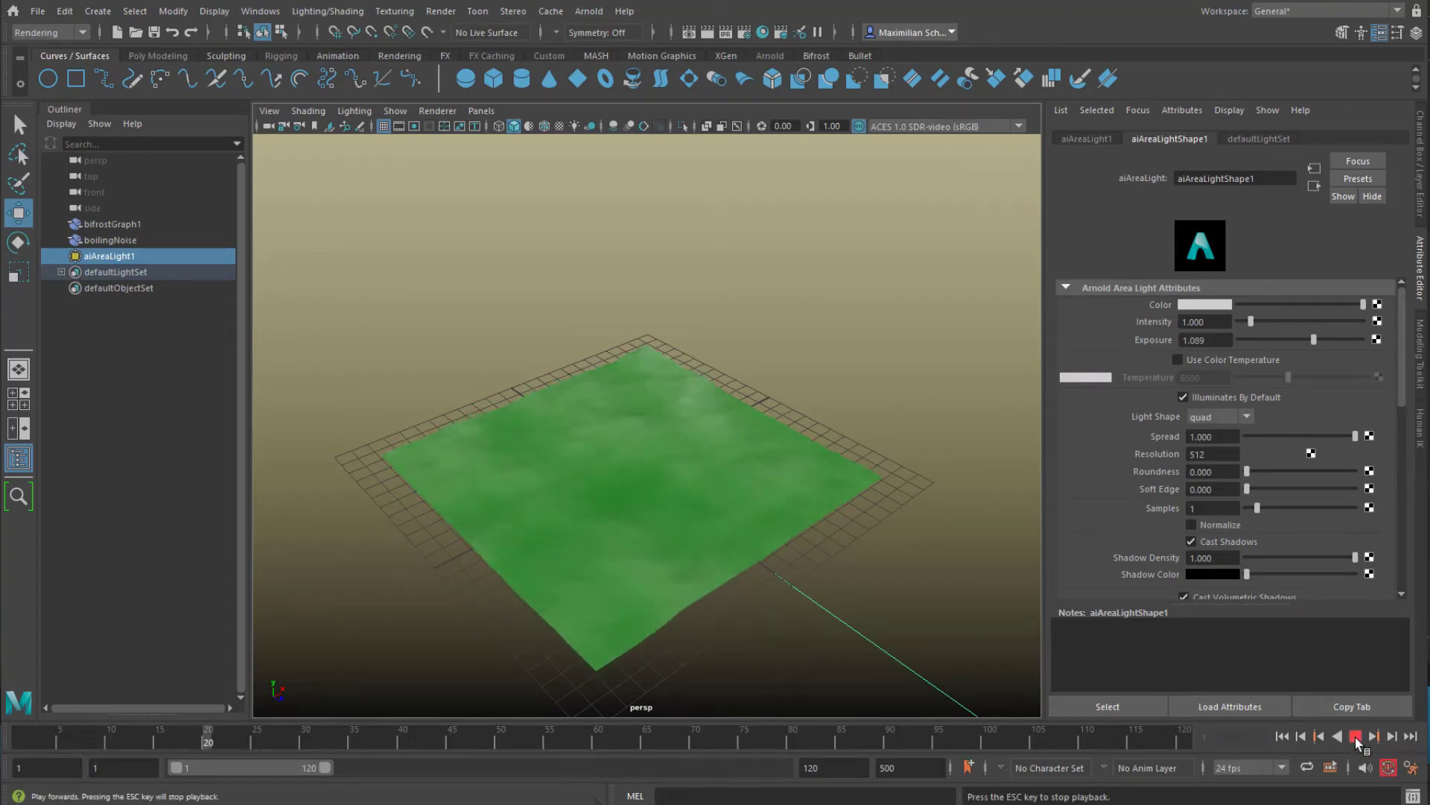
left_click(1356, 738)
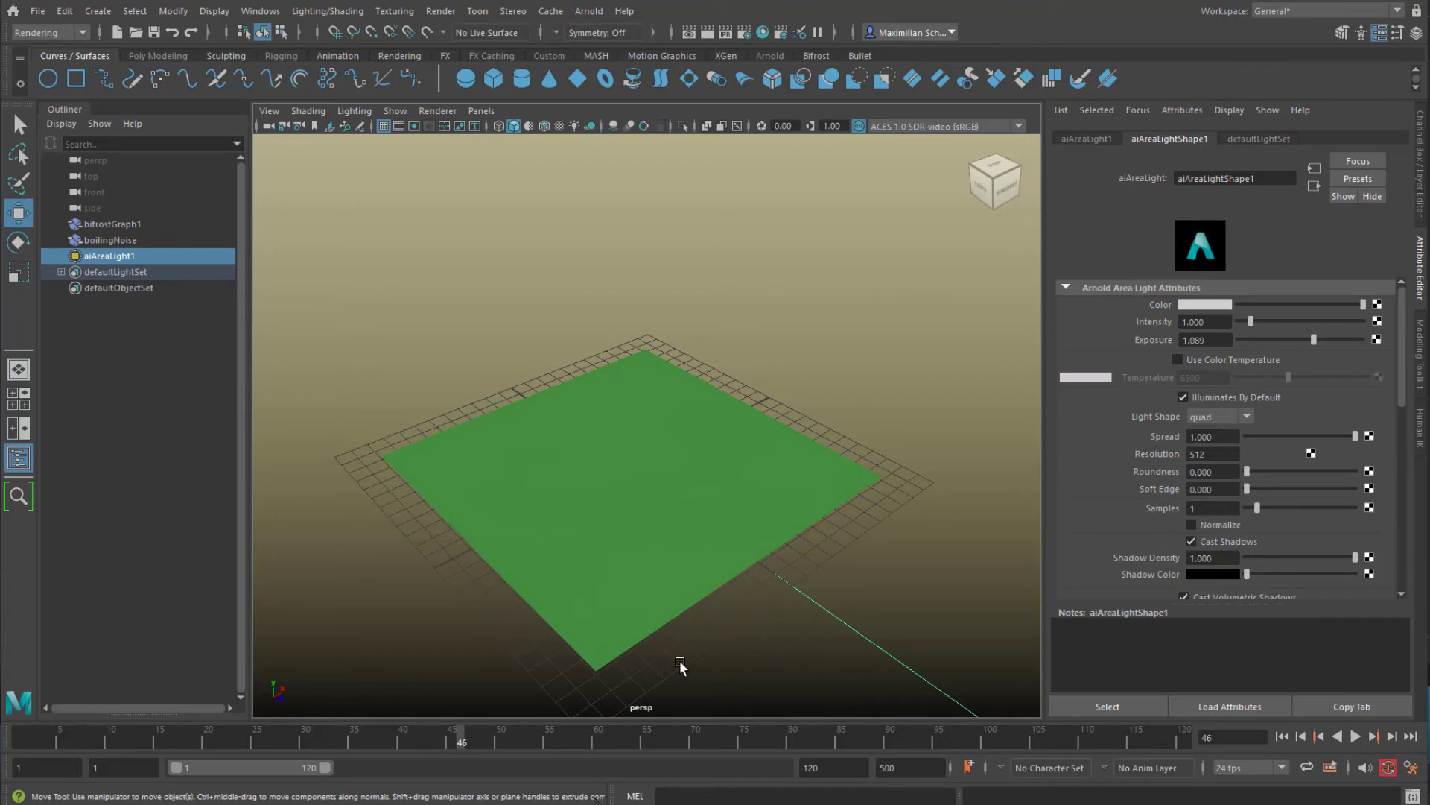
left_click(1319, 737)
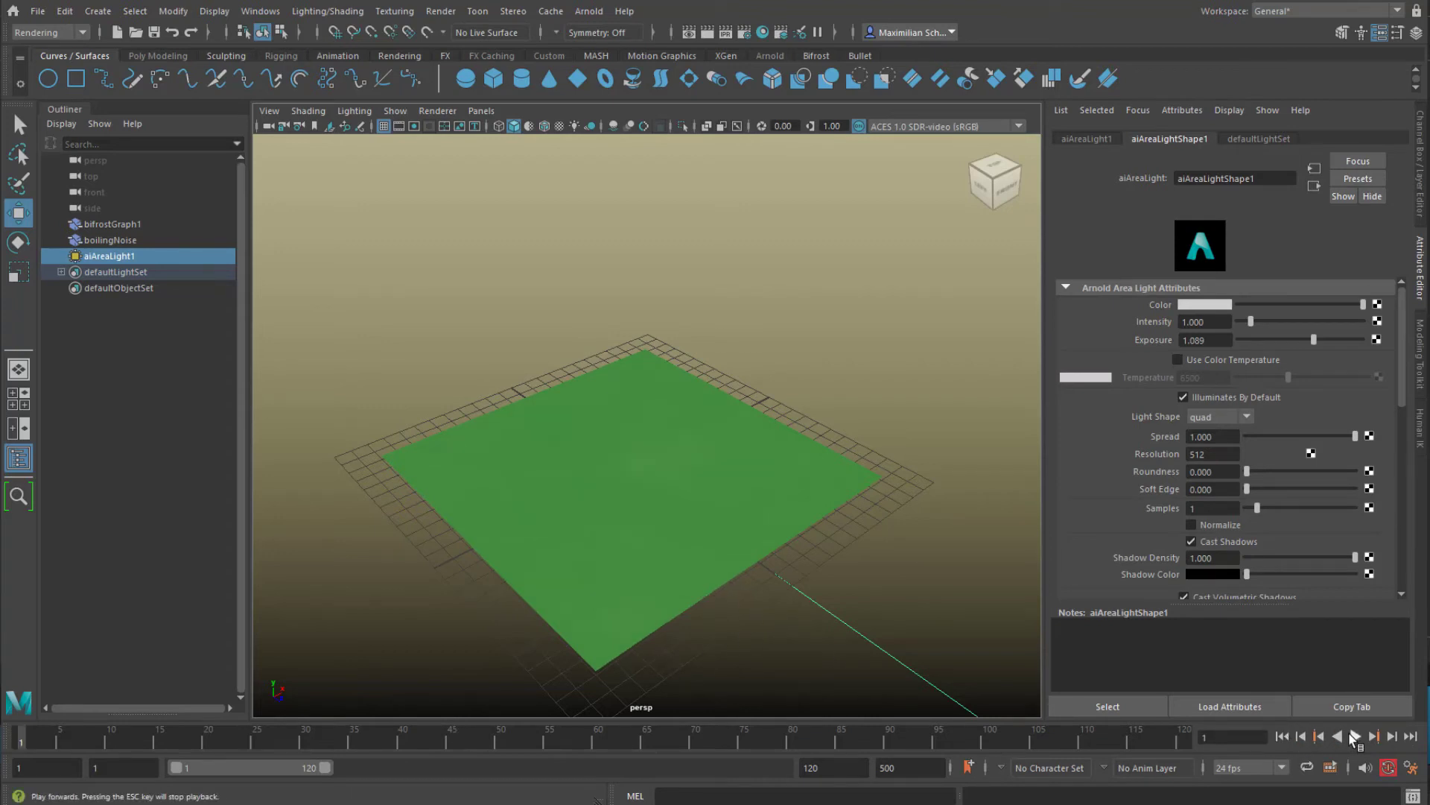
left_click(1355, 738)
left_click(1355, 738)
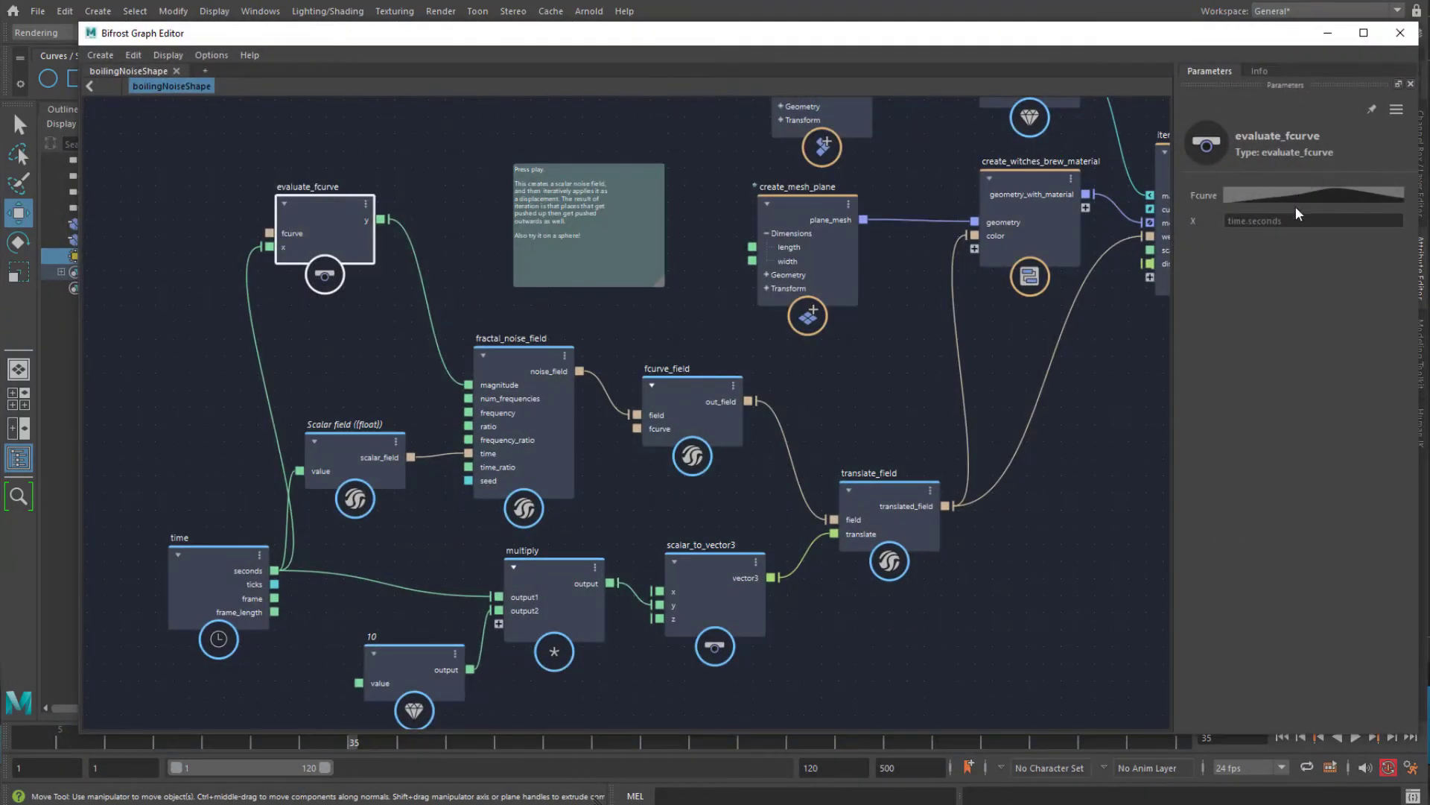
Move the fcurve's last key to position 10 and frame the full 0–10 curve
left_click(1305, 195)
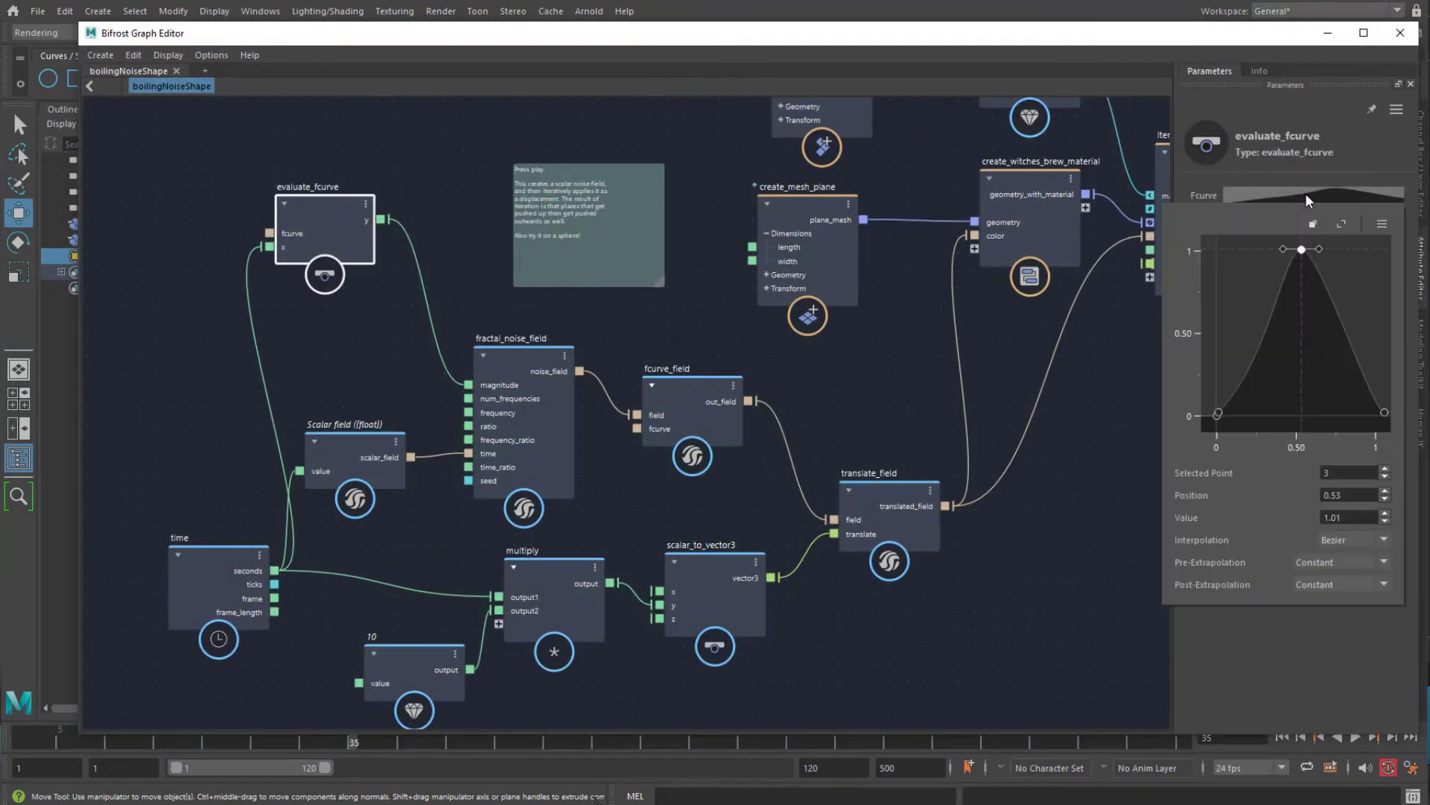
left_click(1384, 413)
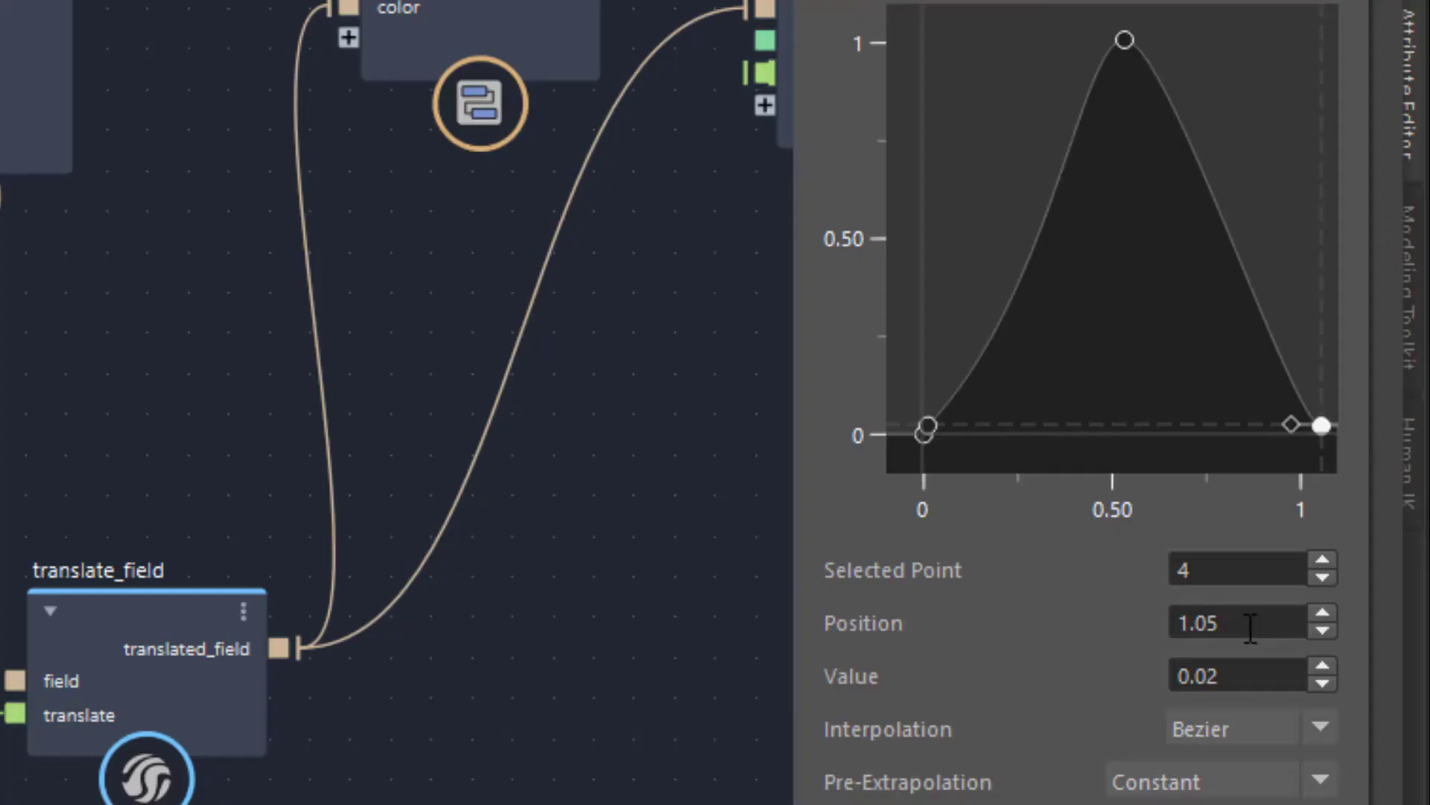
double_click(1251, 628)
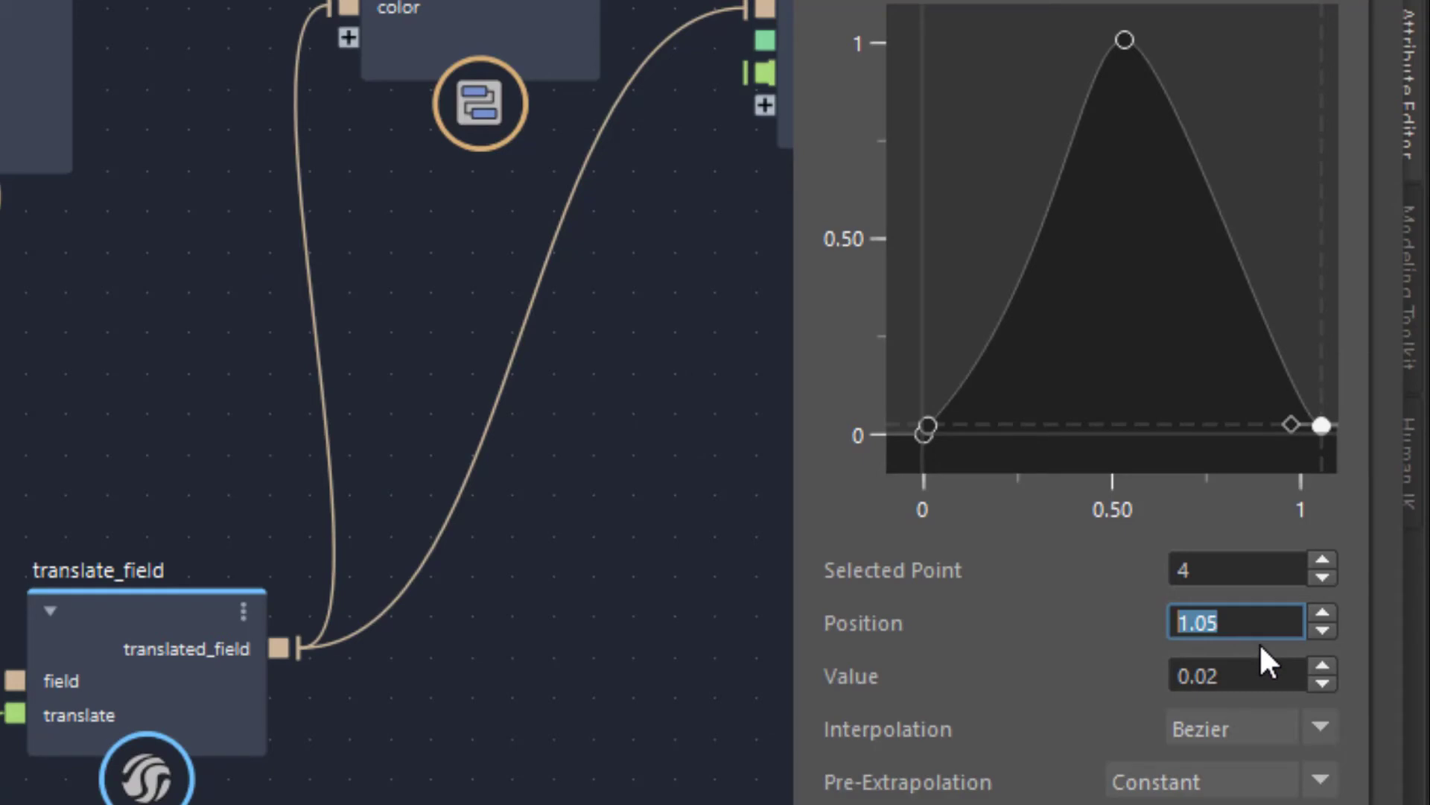
type("10")
key("Return")
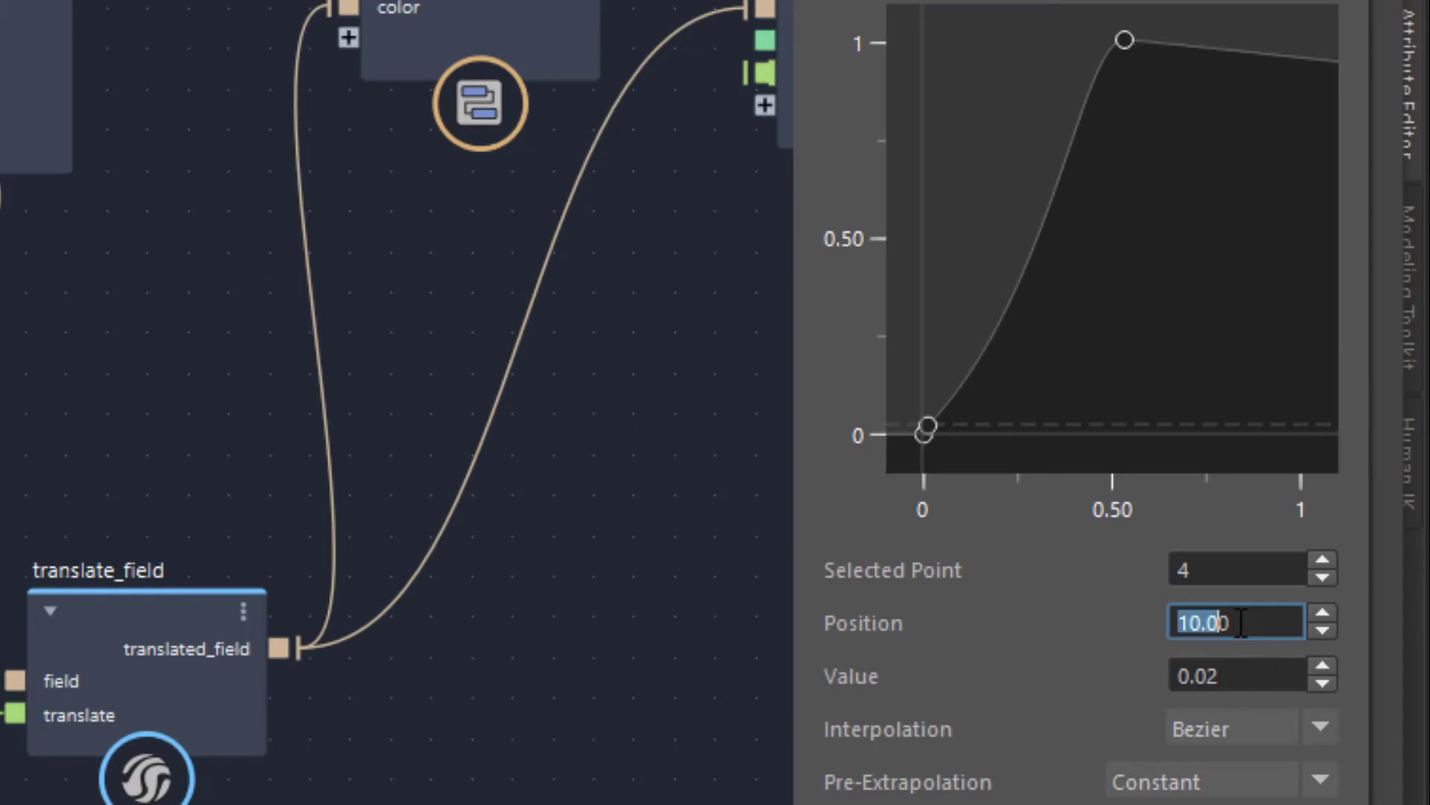
left_click(1308, 300)
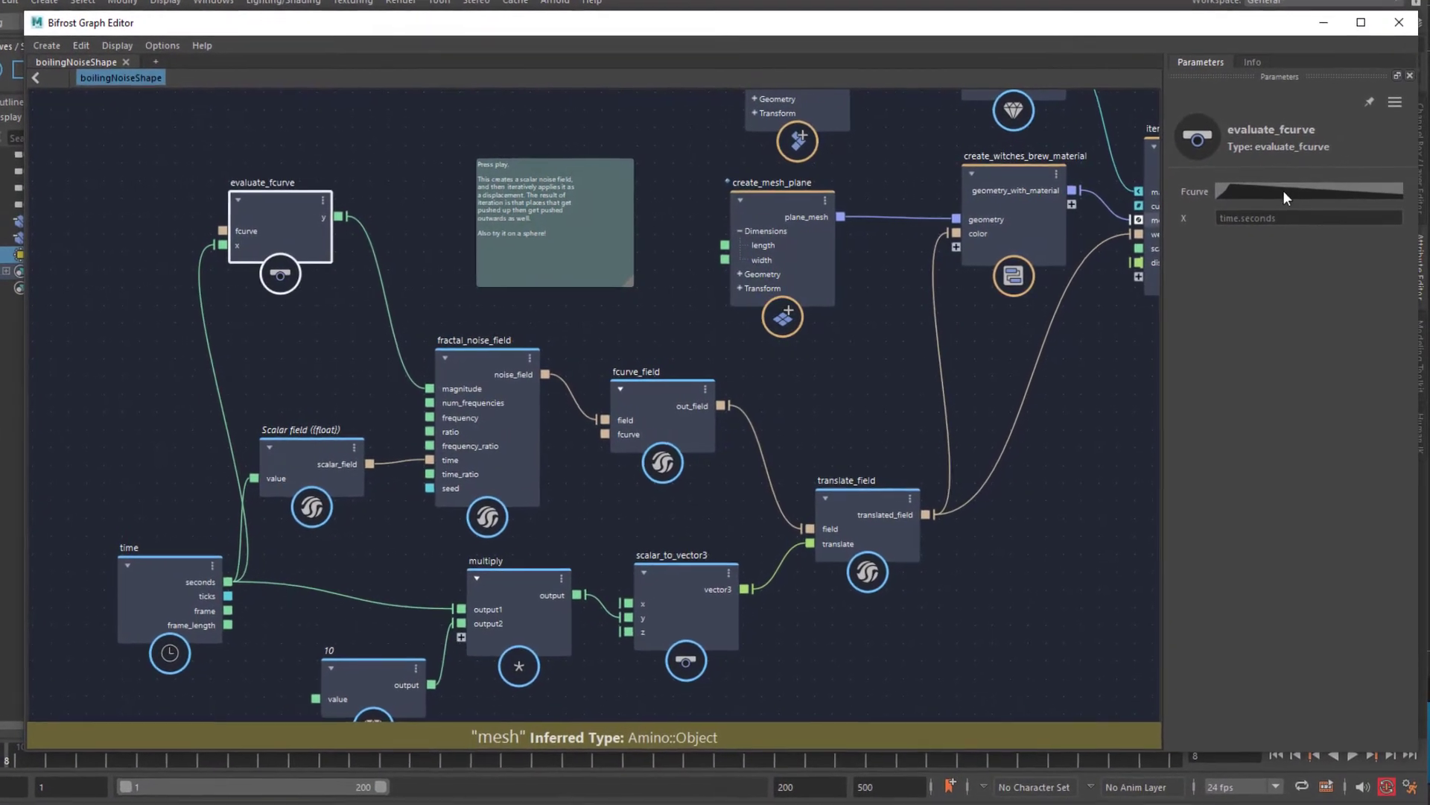
Add fcurve keys near 2.4, 3.8, 5.3, 6.9, 8 and 9.3, with a dip below zero, then play back
left_click(1289, 193)
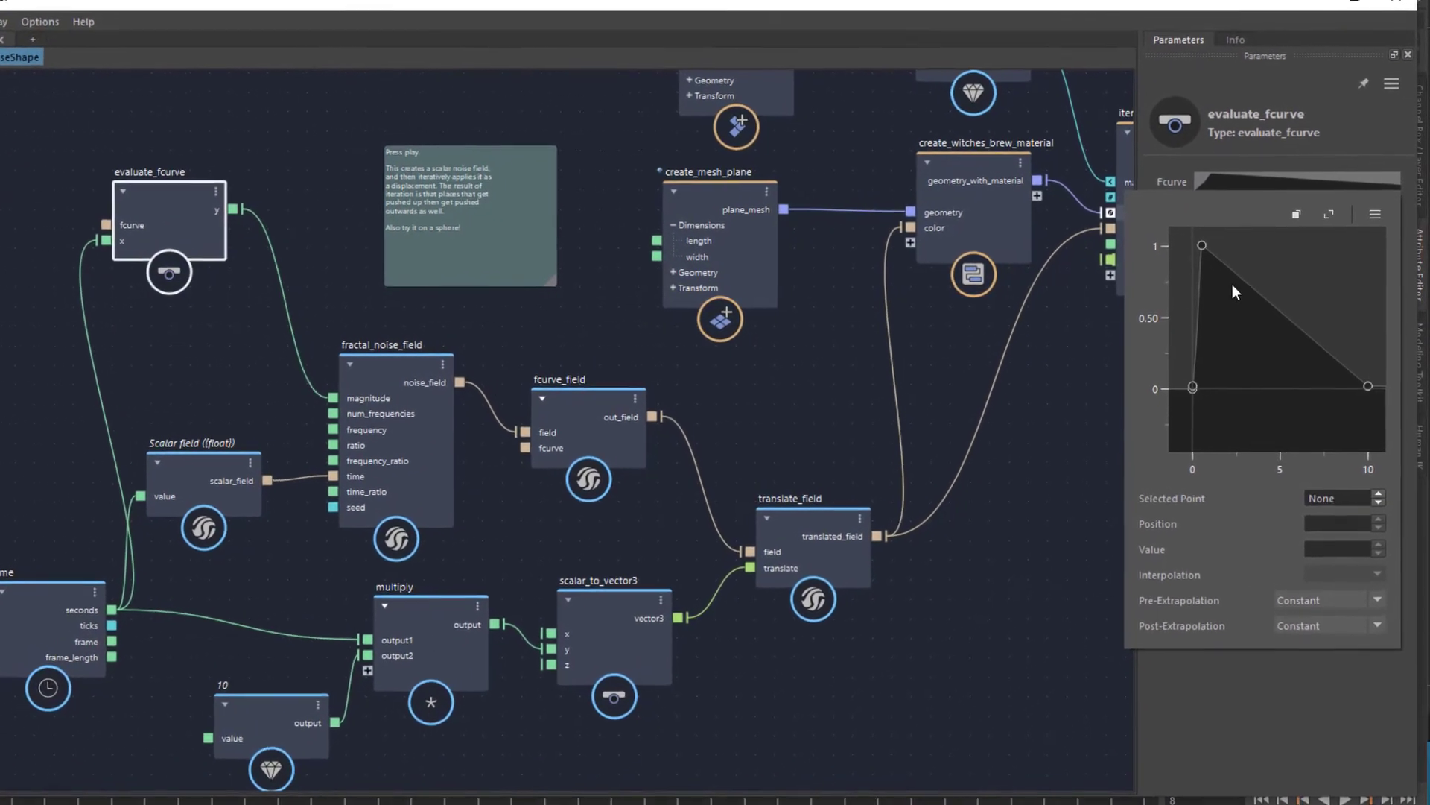
left_click(1228, 274)
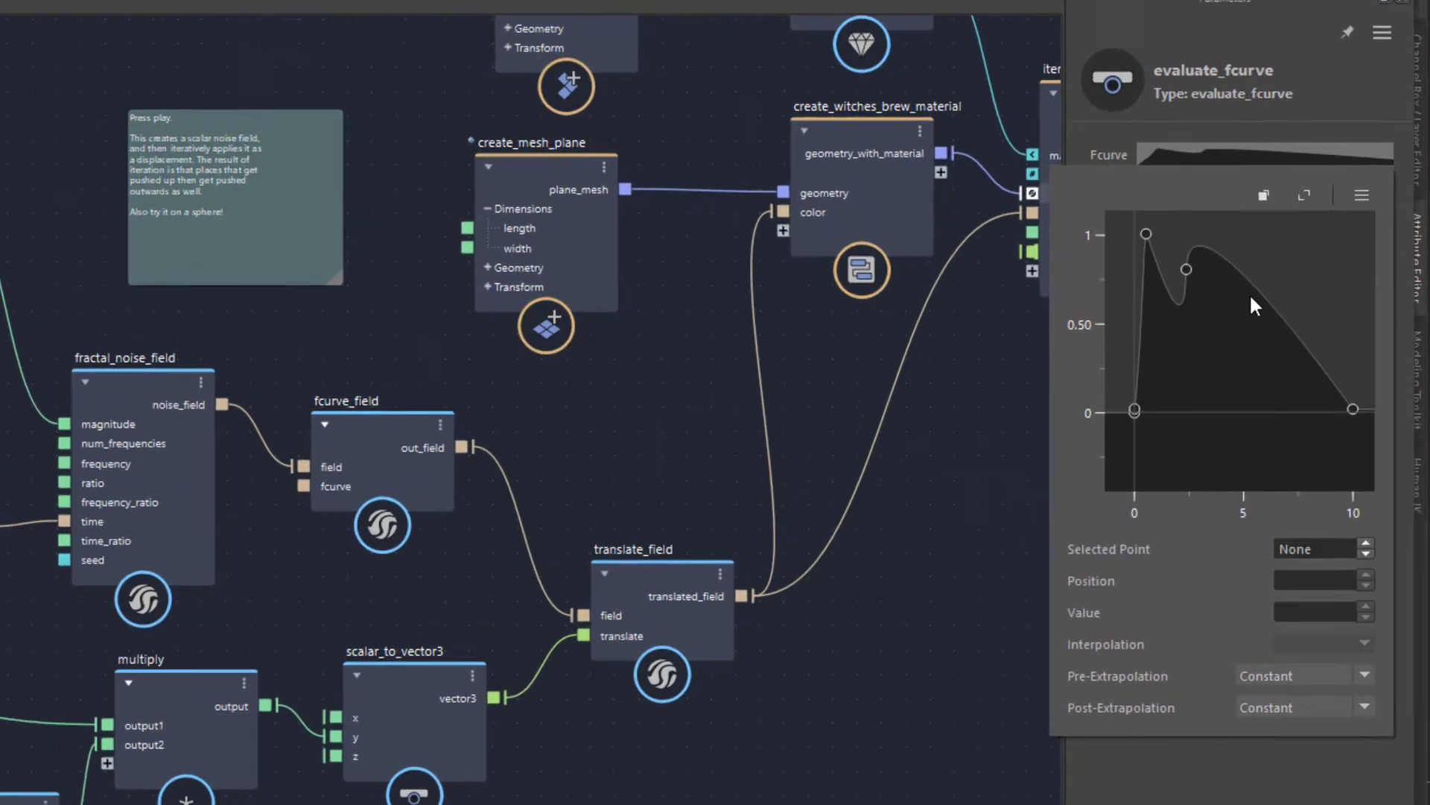
left_click(1282, 288)
left_click_drag(1226, 287, 1227, 257)
left_click(1239, 369)
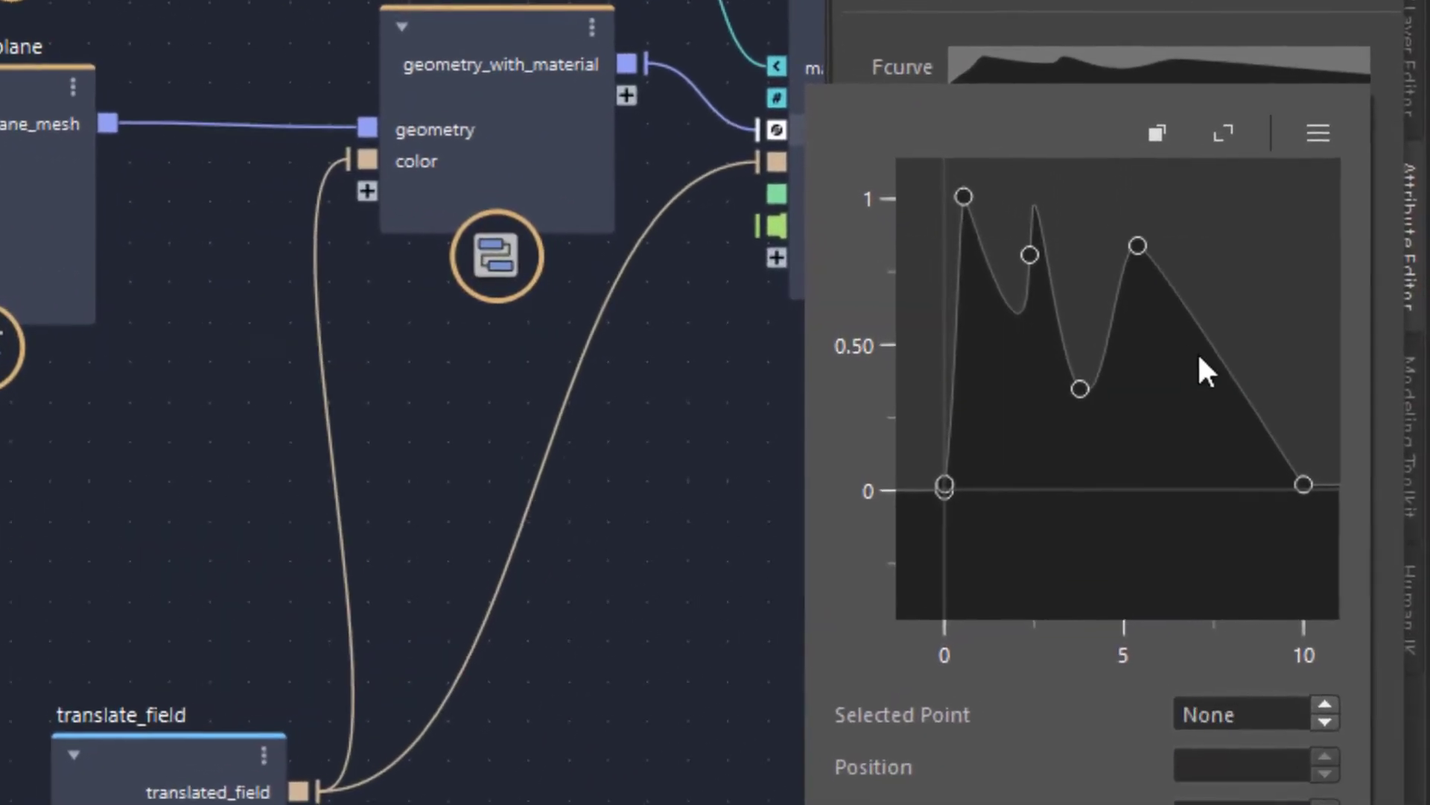
left_click_drag(1274, 349, 1264, 413)
left_click(1213, 510)
left_click(1271, 543)
left_click_drag(1263, 539, 1251, 317)
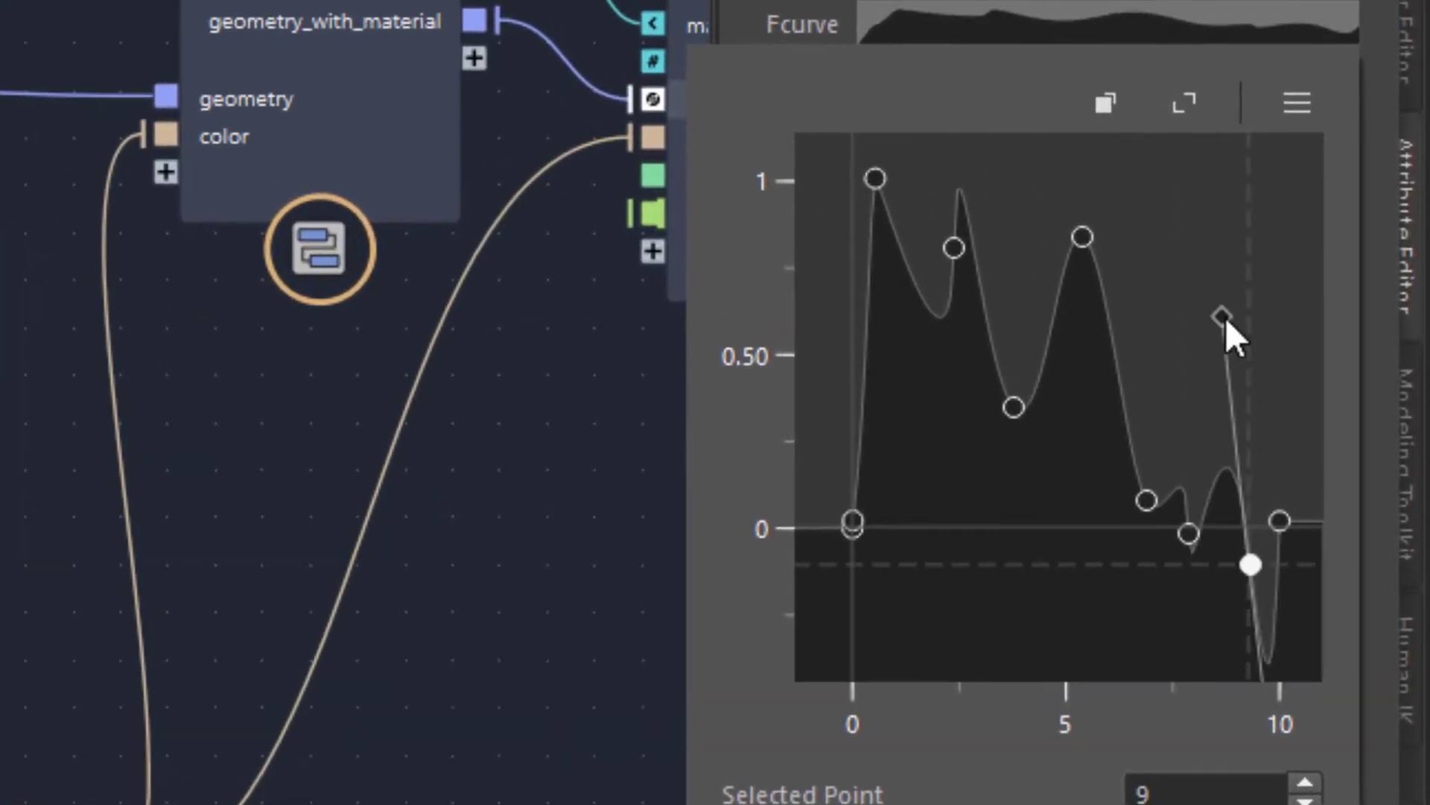
left_click(1354, 736)
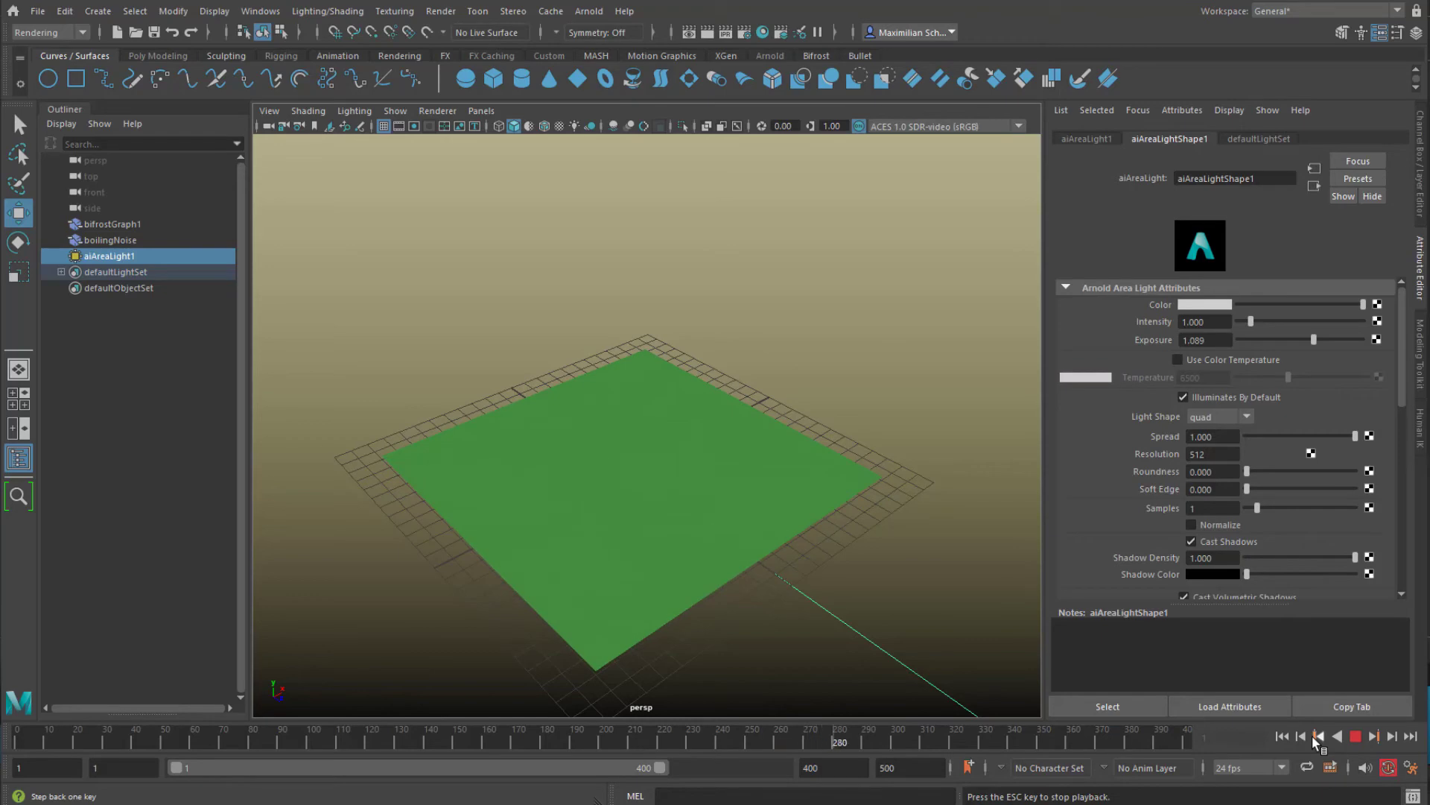
Stop playback at frame 305 and reopen the multi-peak fcurve in the Bifrost editor
left_click(1356, 736)
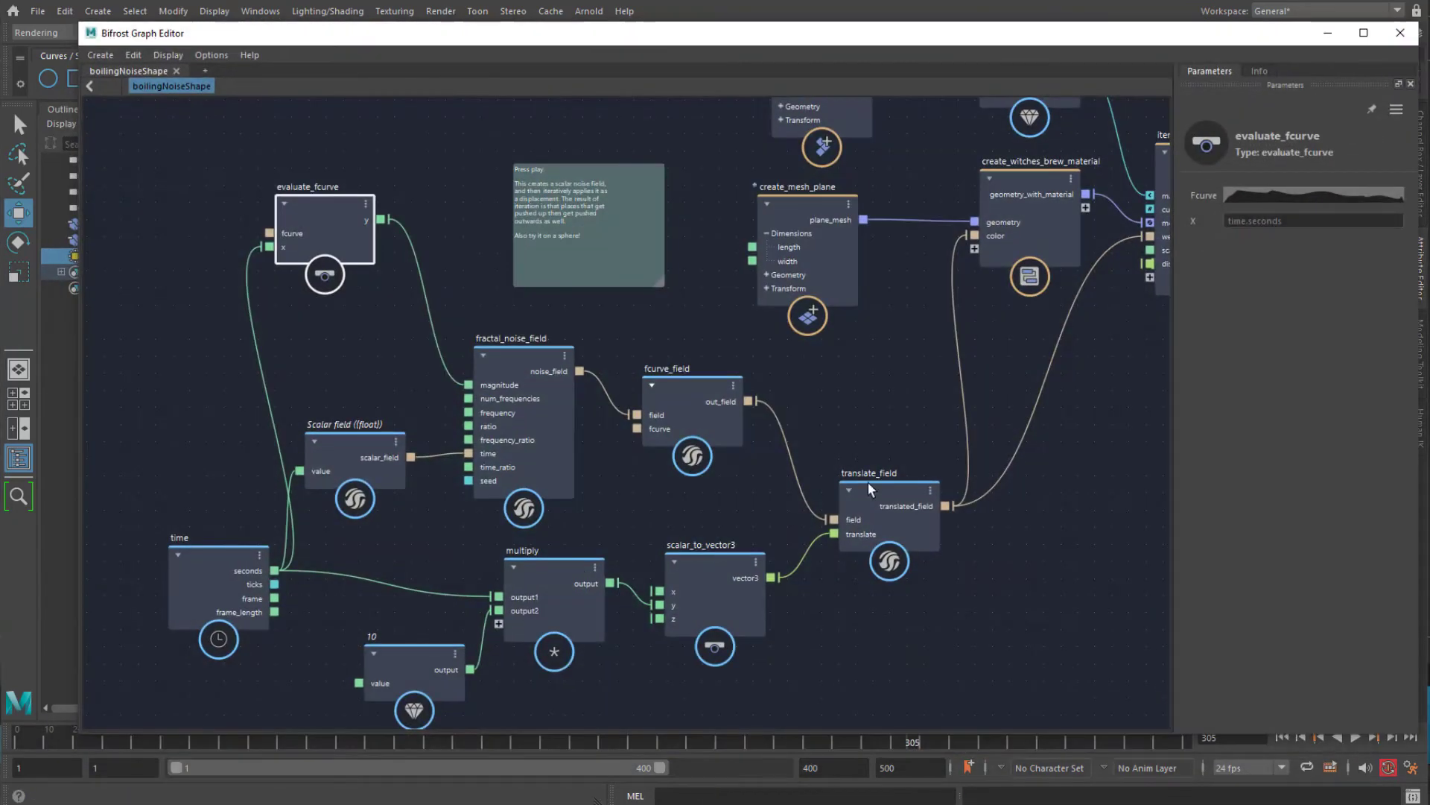
left_click(1334, 194)
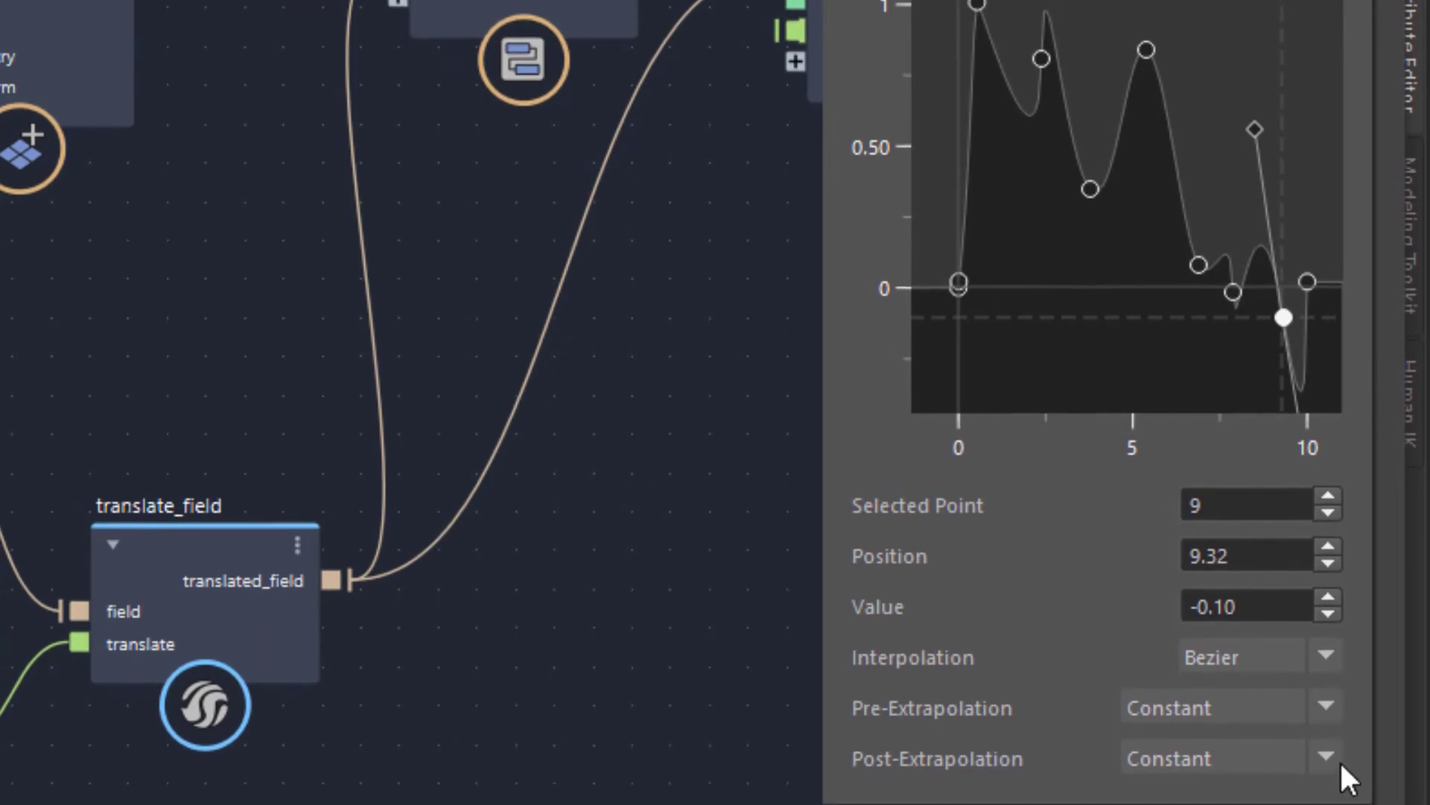
Set the fcurve's post-extrapolation to Oscillate
left_click(1325, 705)
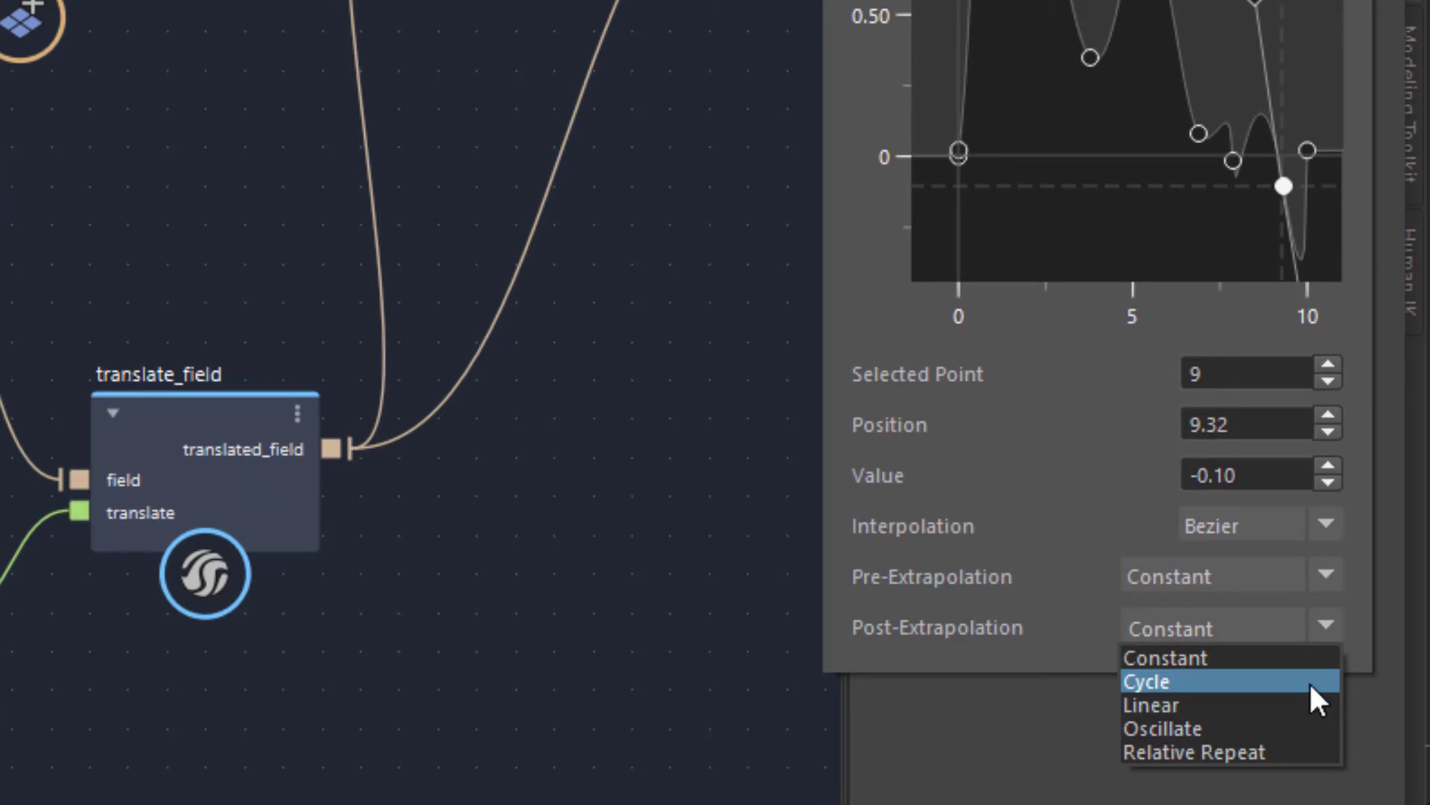
left_click(1290, 721)
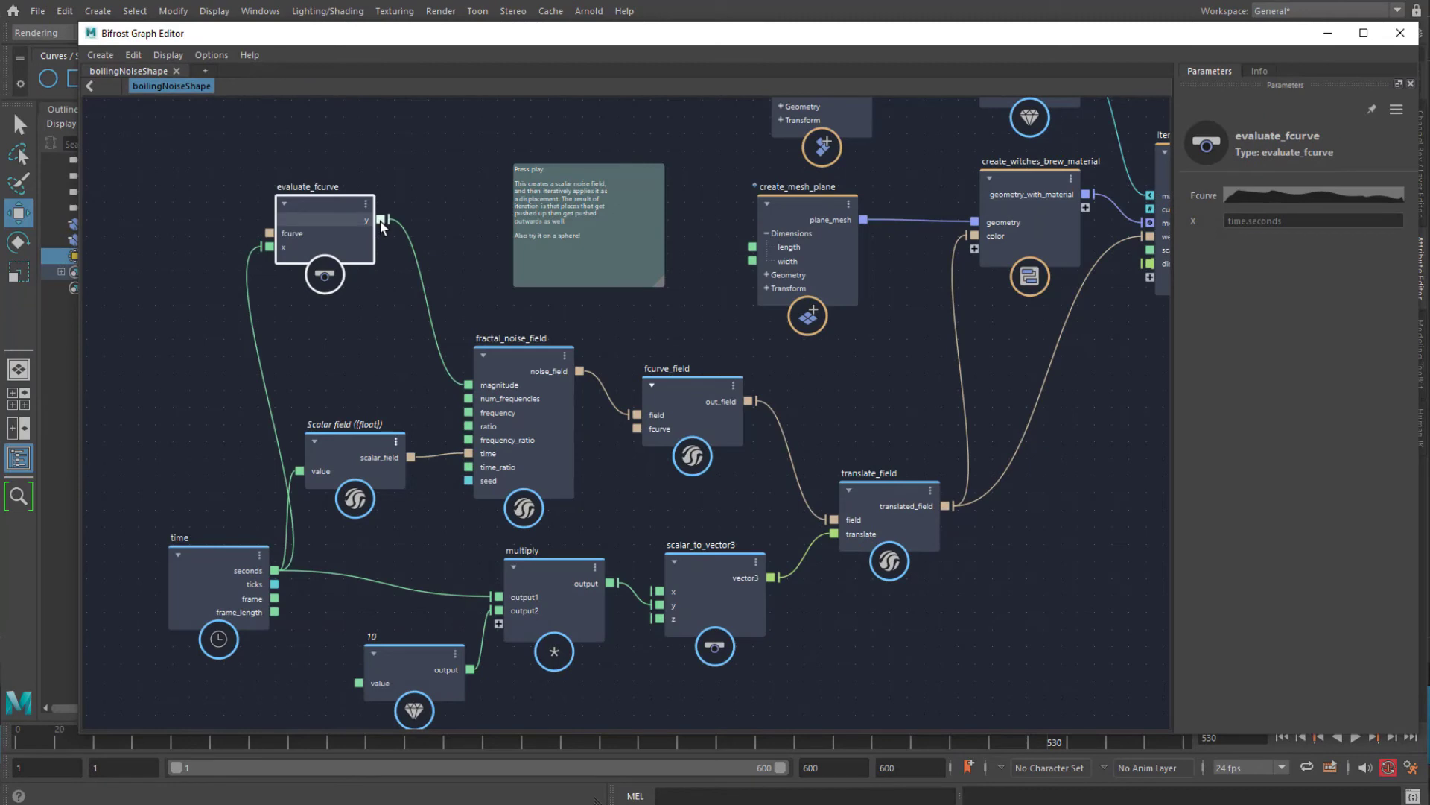
Connect evaluate_fcurve's y output to fractal_noise_field's frequency and minimize the graph editor
left_click_drag(380, 221, 464, 416)
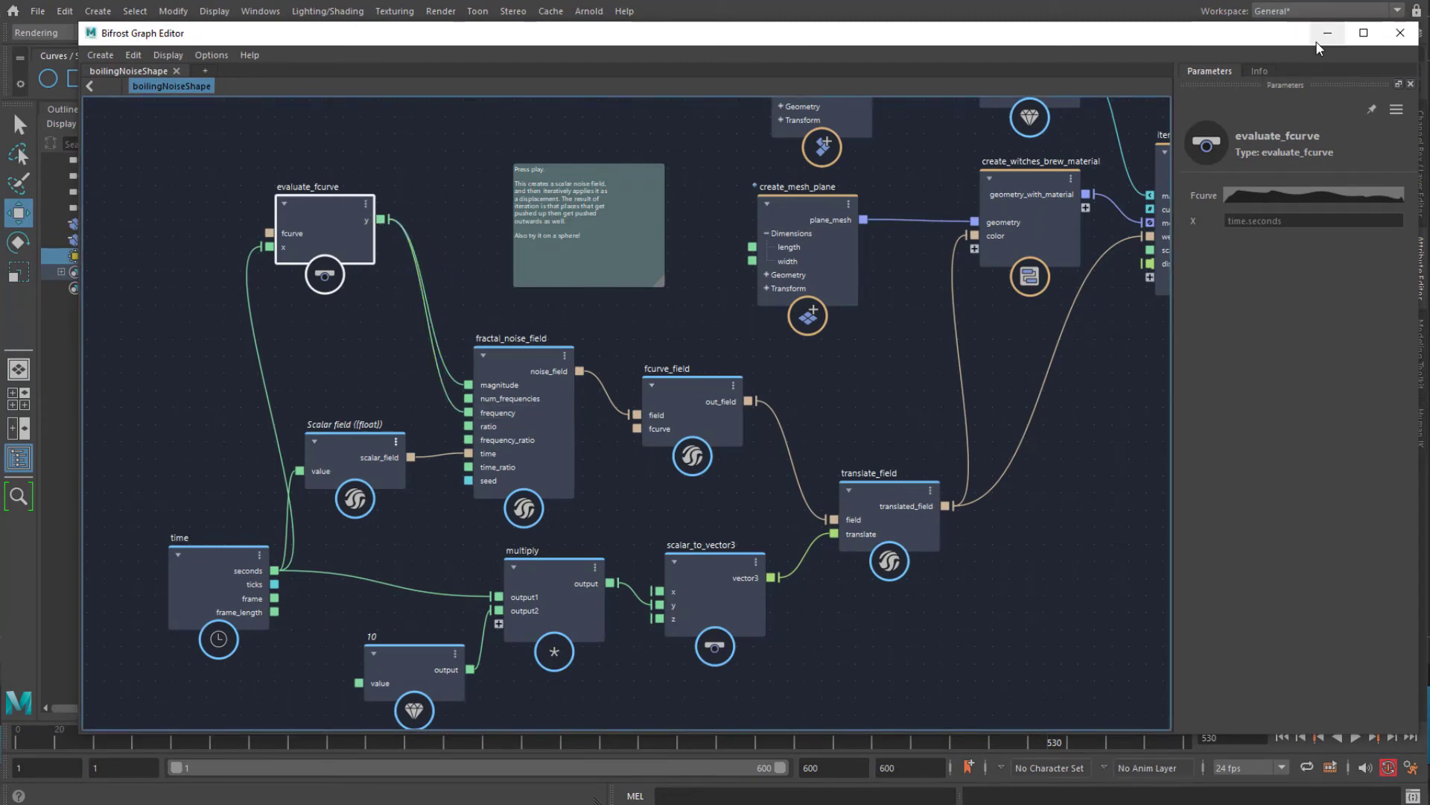
left_click(1327, 33)
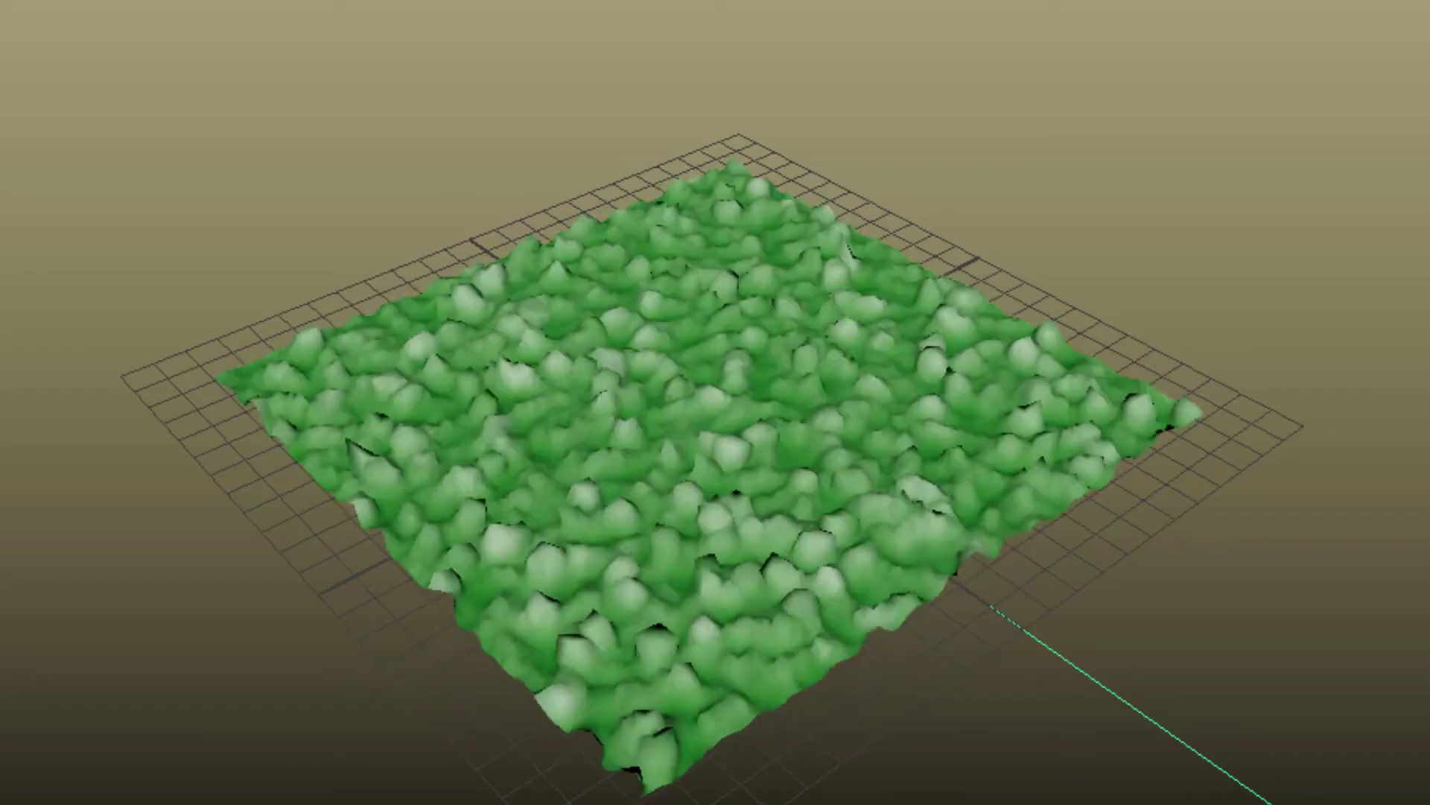